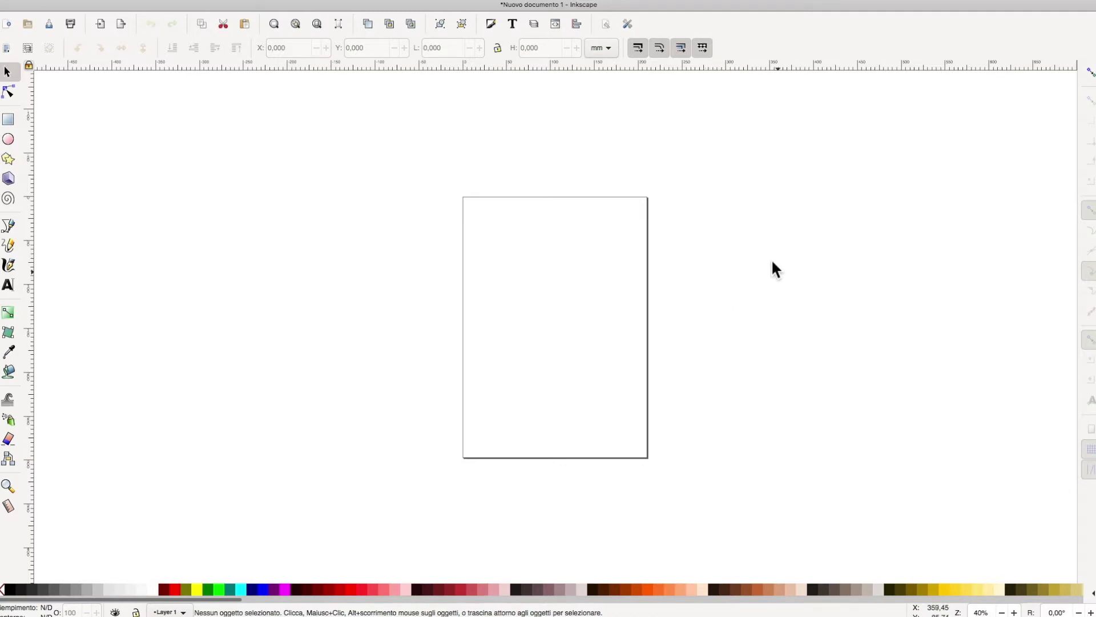
Turn off 'Mostra i bordi della pagina' in Document Properties, keeping the A4 portrait page
click(604, 24)
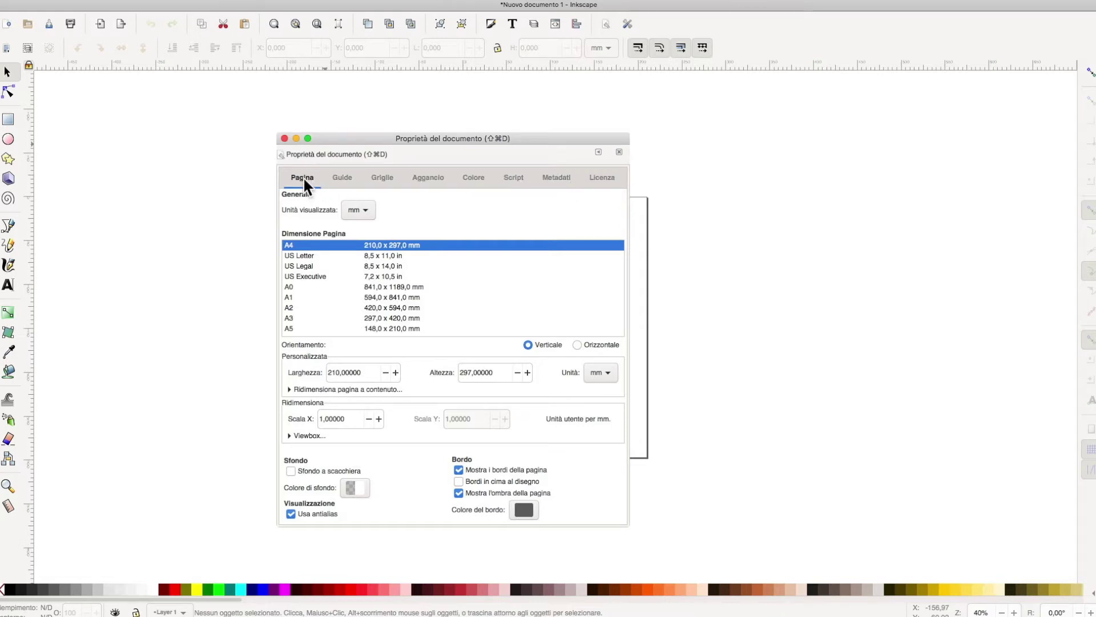
click(458, 470)
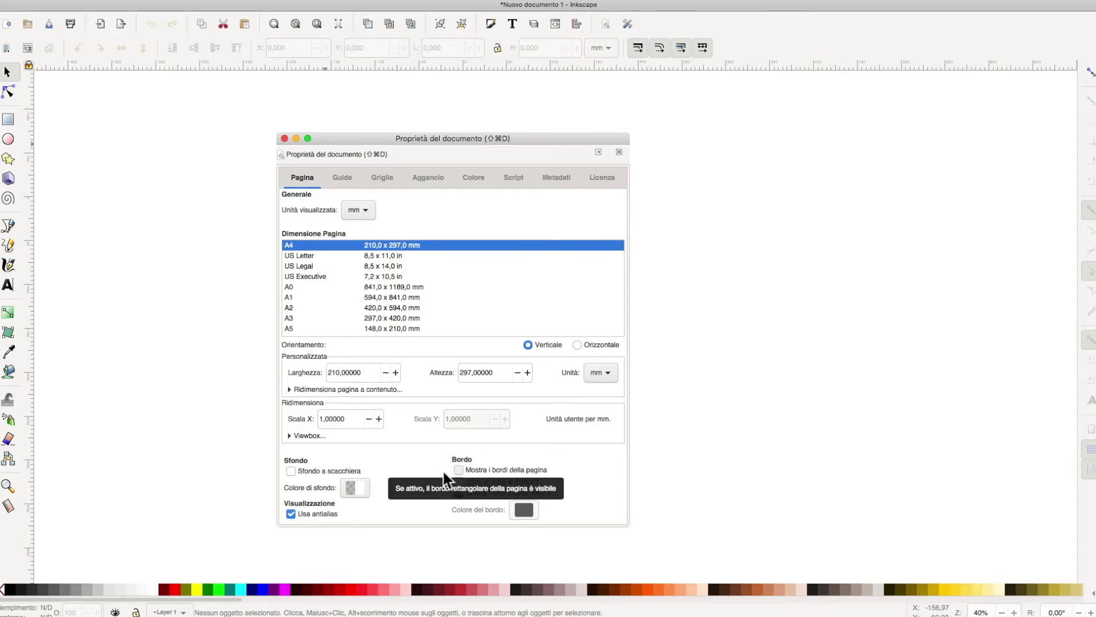
click(285, 139)
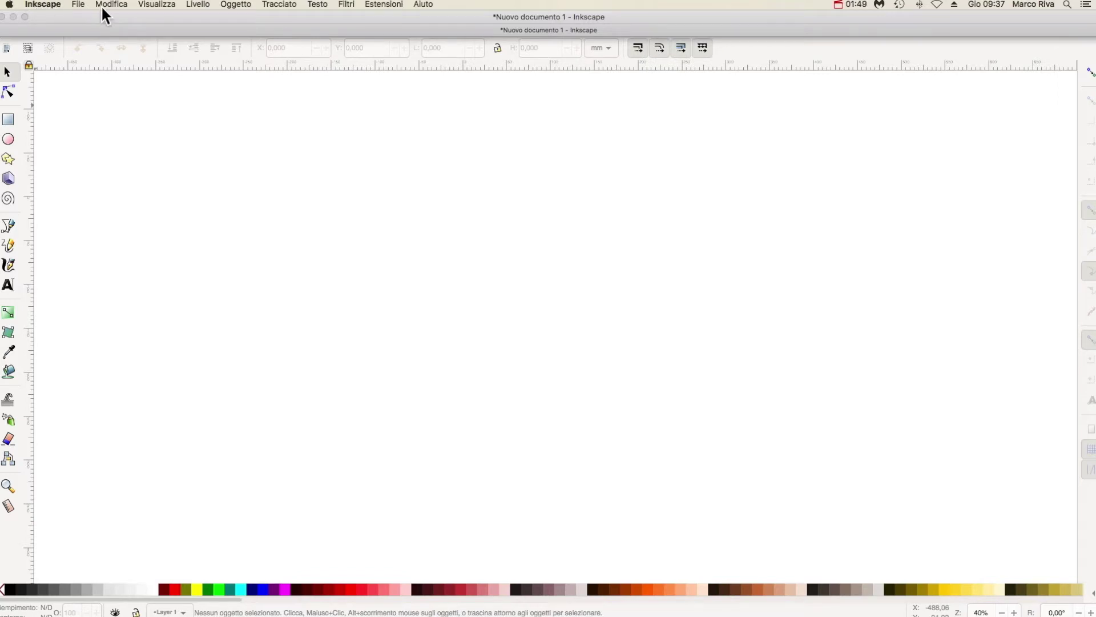
Look through the Inkscape, File to Aiuto menus, then close them and restore full screen
click(48, 4)
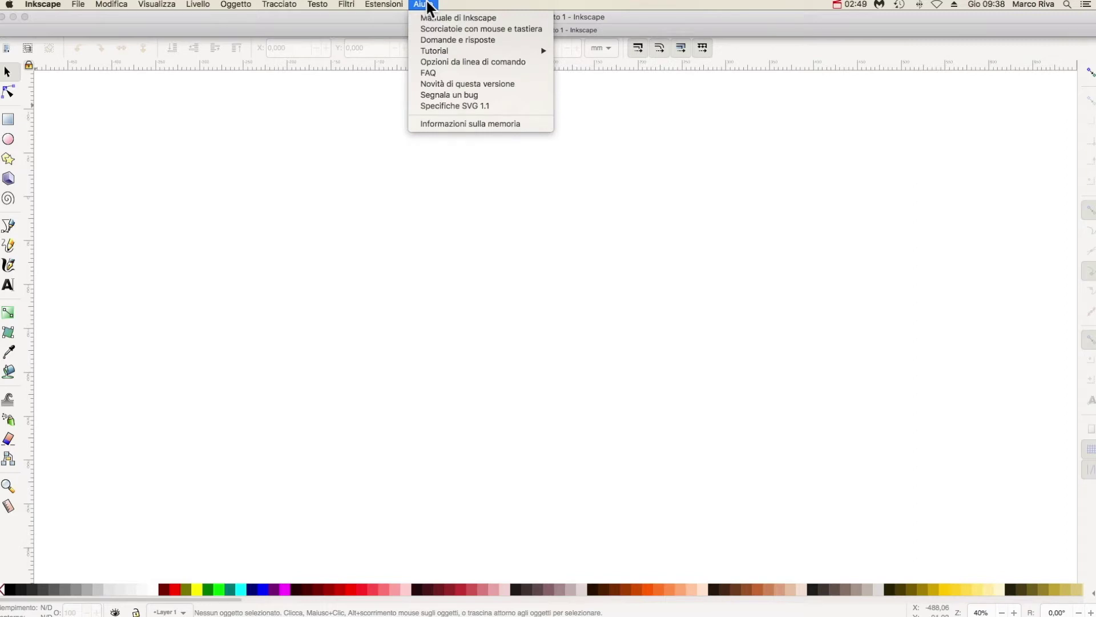
click(271, 148)
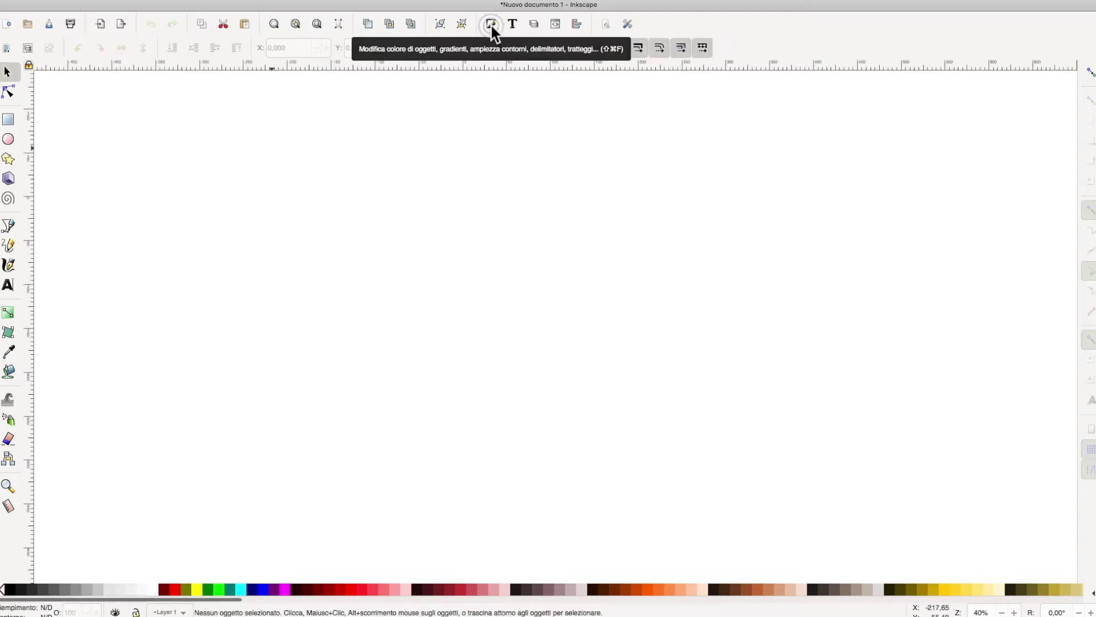
click(491, 25)
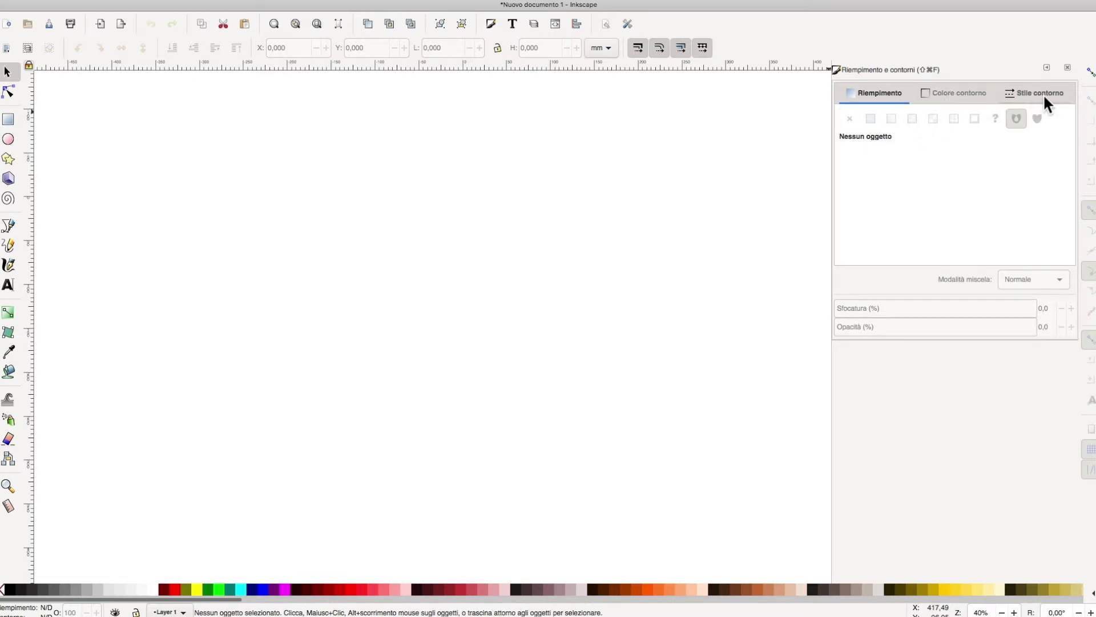
click(1066, 67)
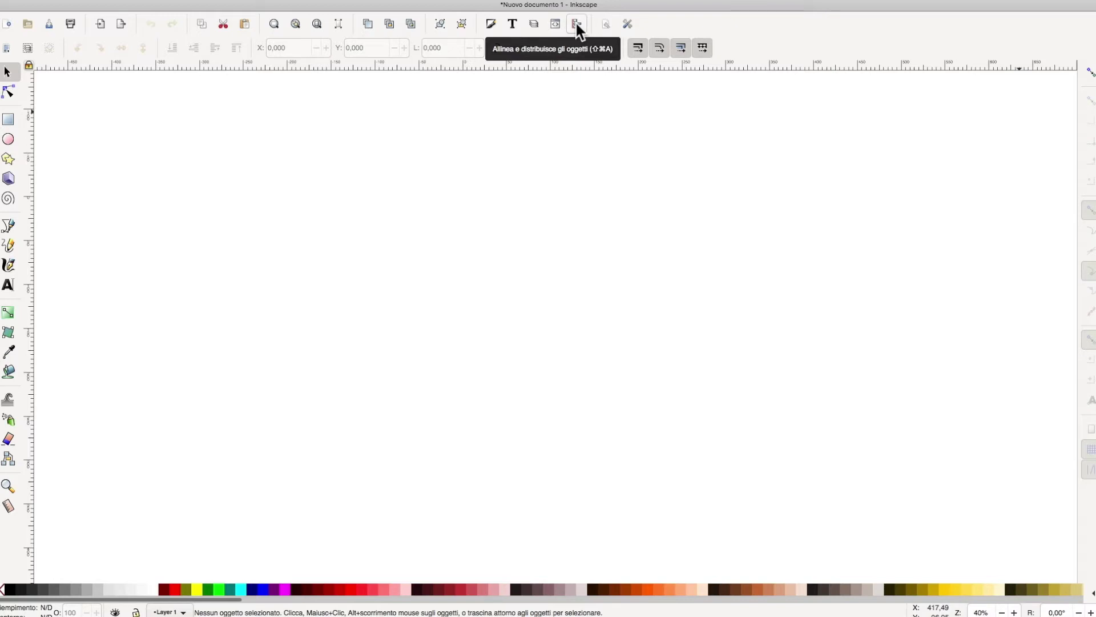
click(628, 25)
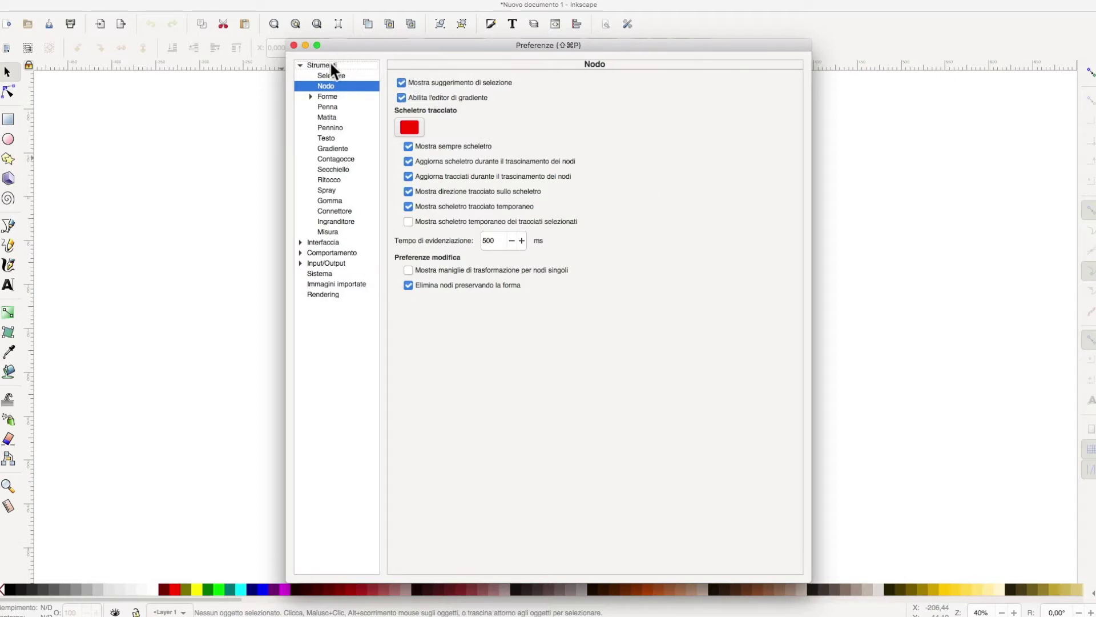
click(319, 249)
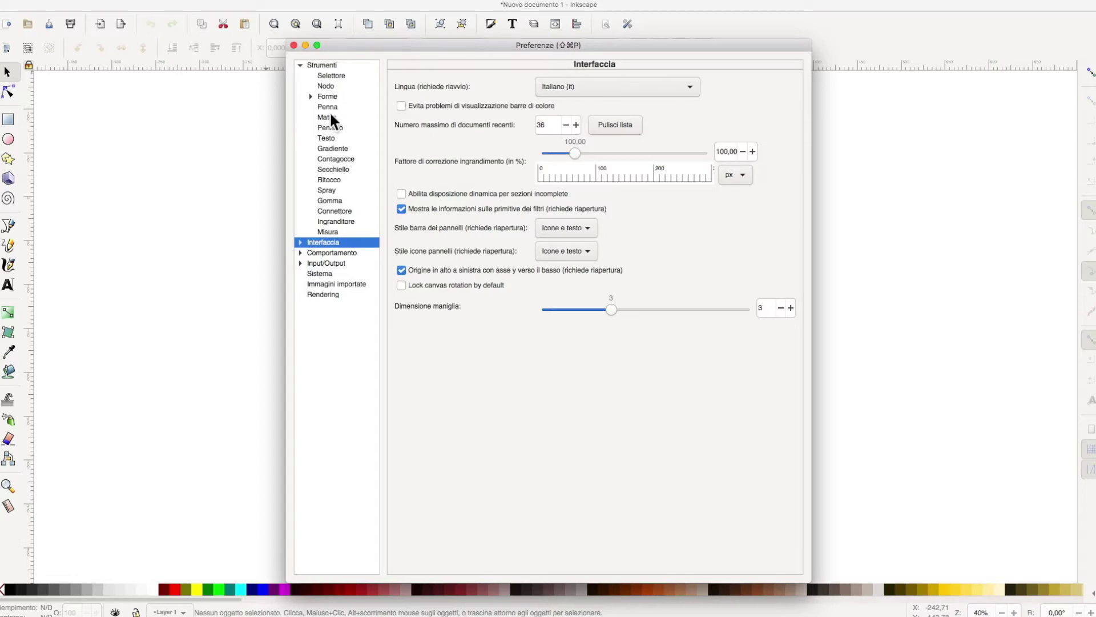
click(294, 45)
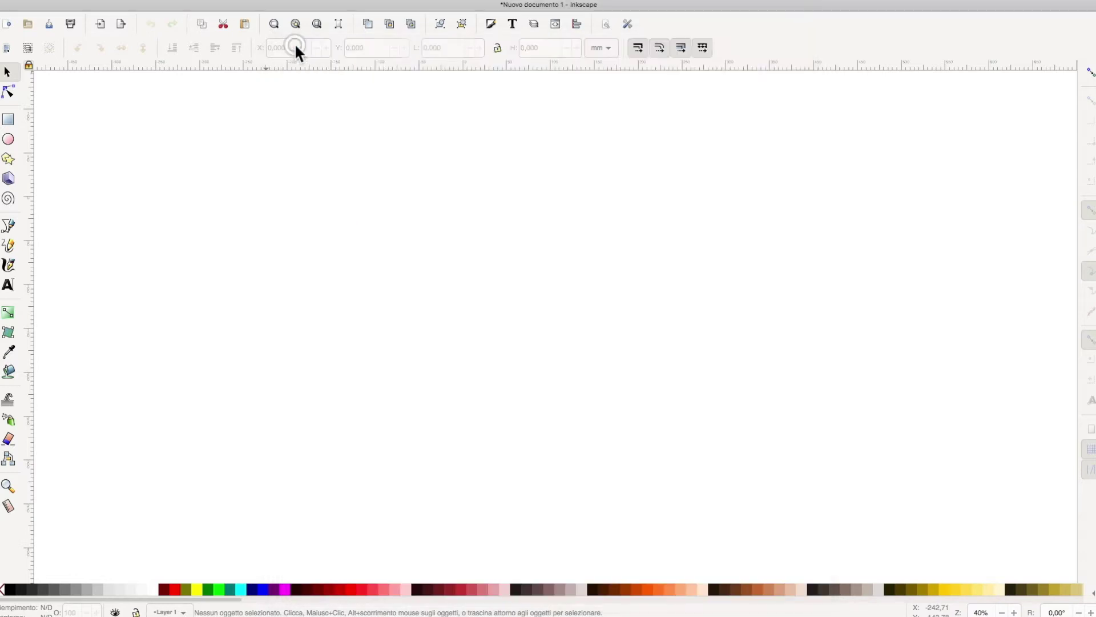
double_click(7, 72)
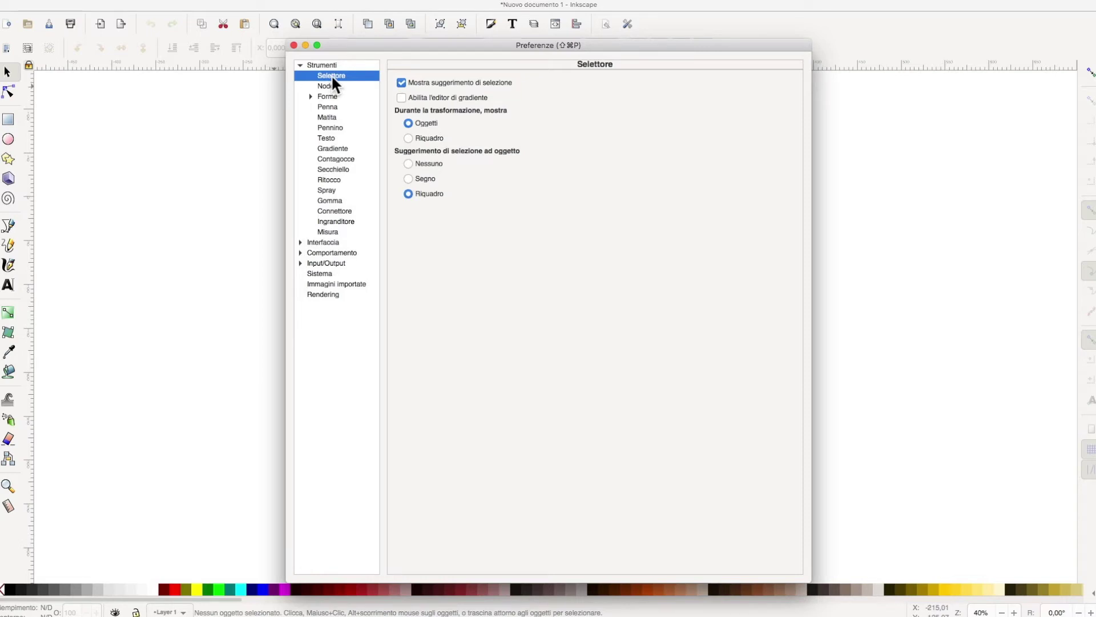
click(293, 45)
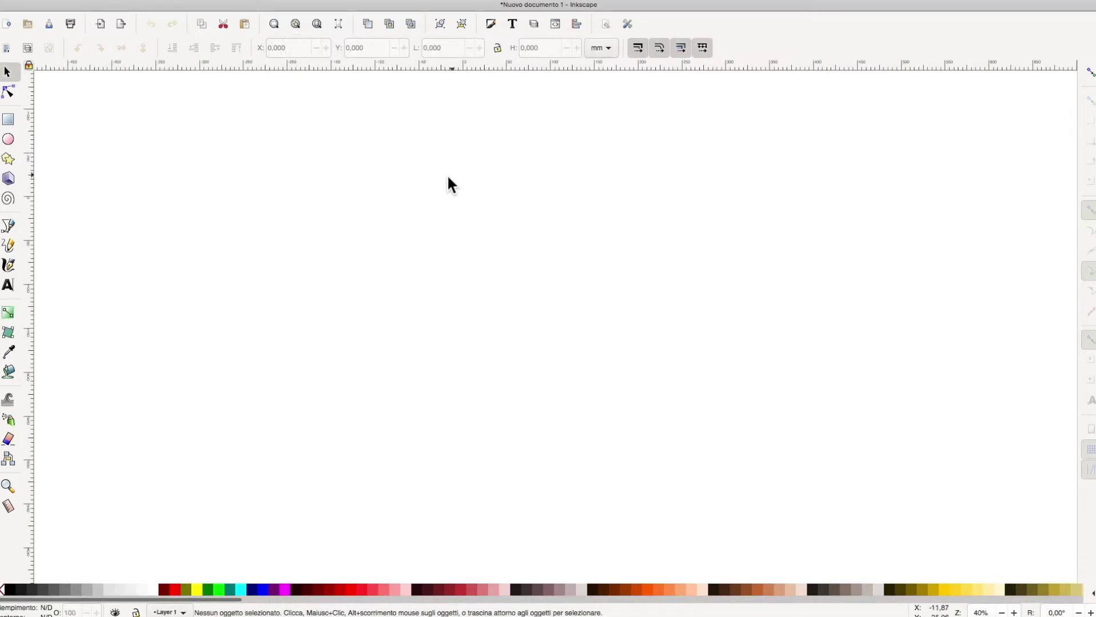
click(606, 23)
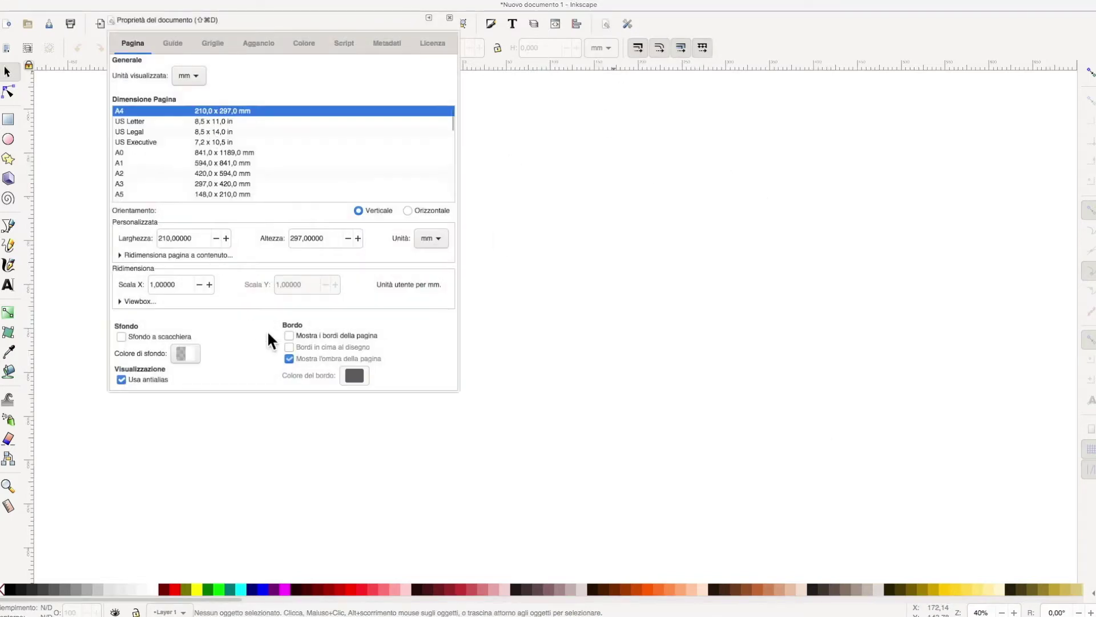
Re-enable 'Mostra i bordi della pagina' so the A4 page outline shows again
click(289, 335)
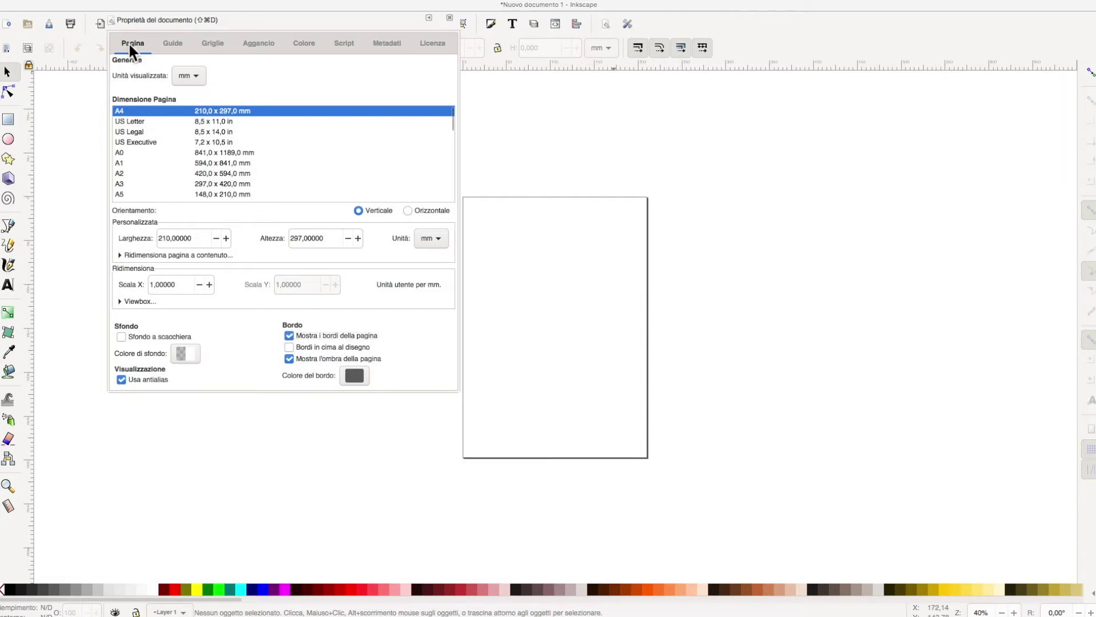
click(450, 19)
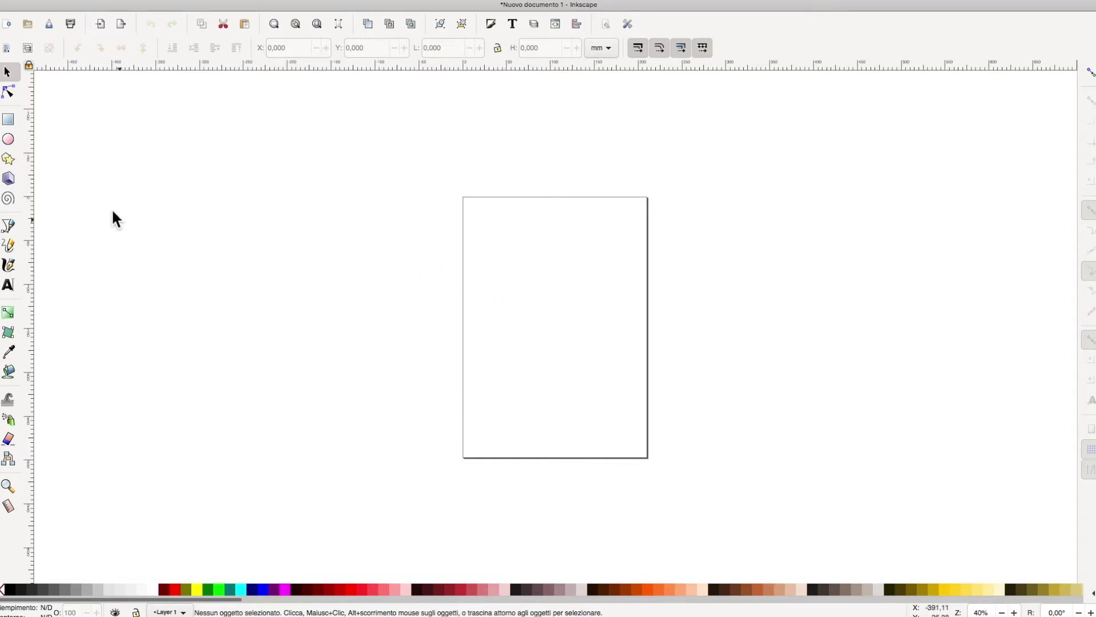
Draw a red 210 × 114 mm rectangle and move it to overhang the page's right edge
click(9, 120)
drag(439, 234, 623, 335)
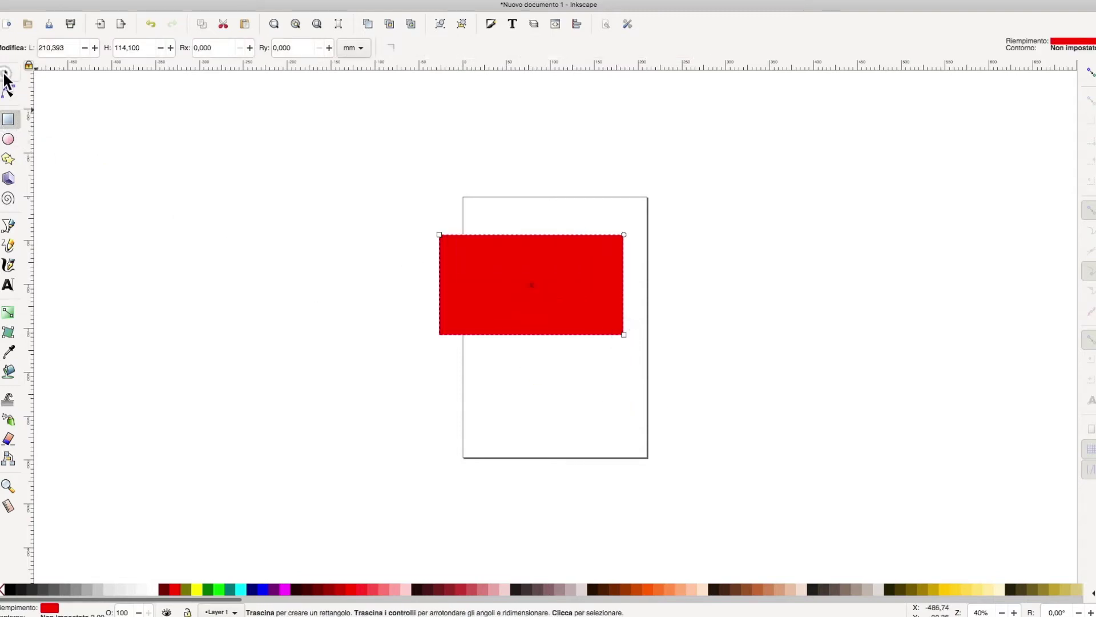
click(8, 73)
drag(537, 303, 585, 310)
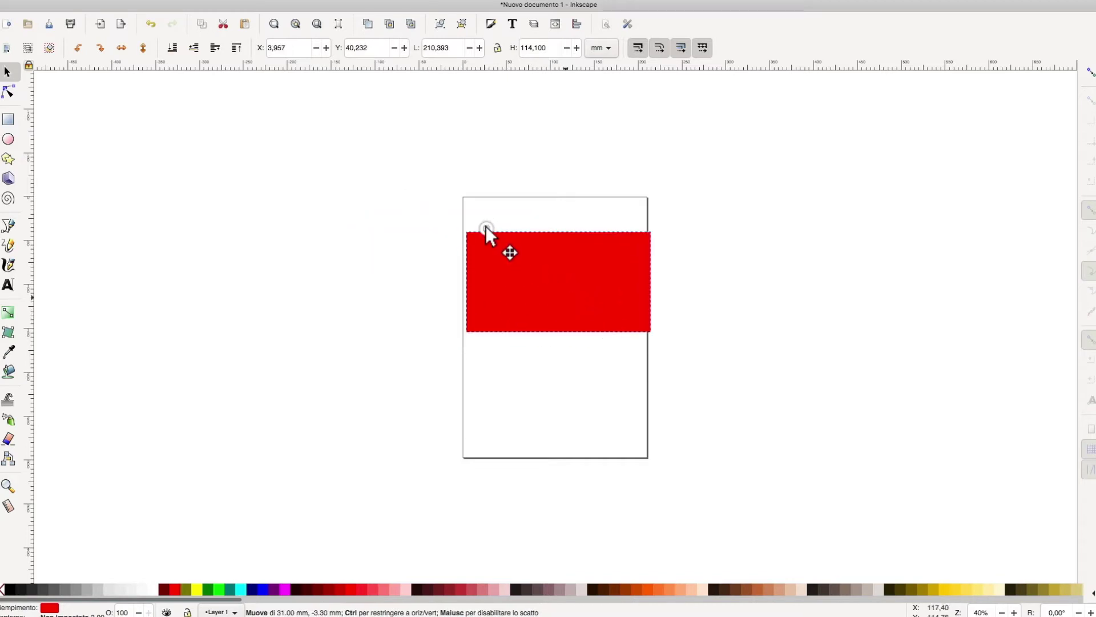
drag(485, 225, 495, 238)
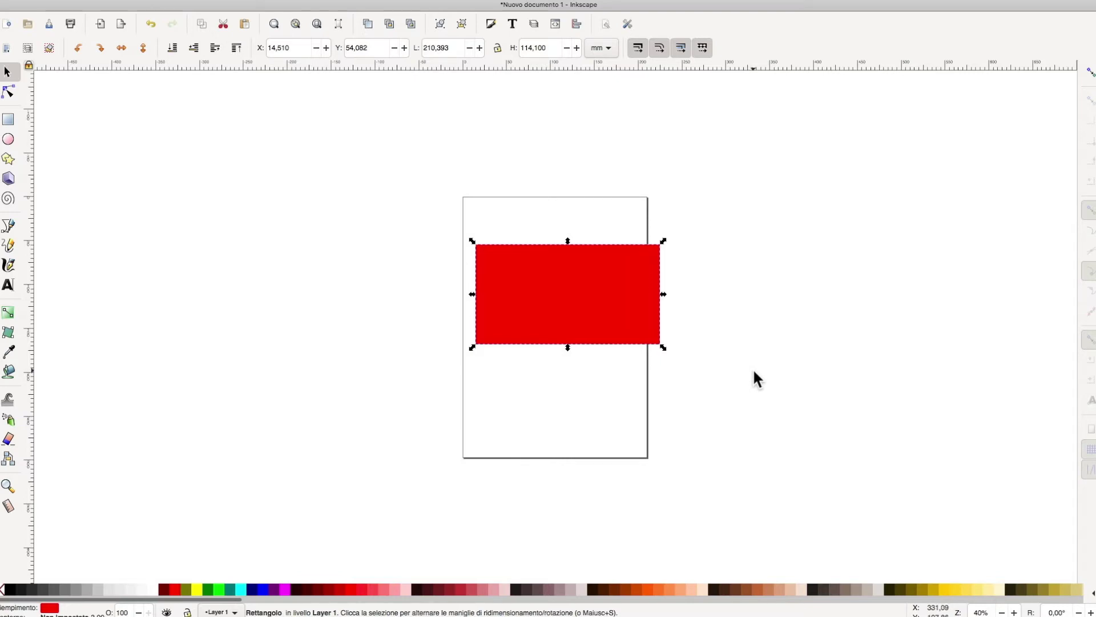
mouse_move(758, 325)
mouse_down()
mouse_move(756, 358)
mouse_move(612, 273)
mouse_move(714, 274)
mouse_move(649, 269)
mouse_move(663, 267)
mouse_up()
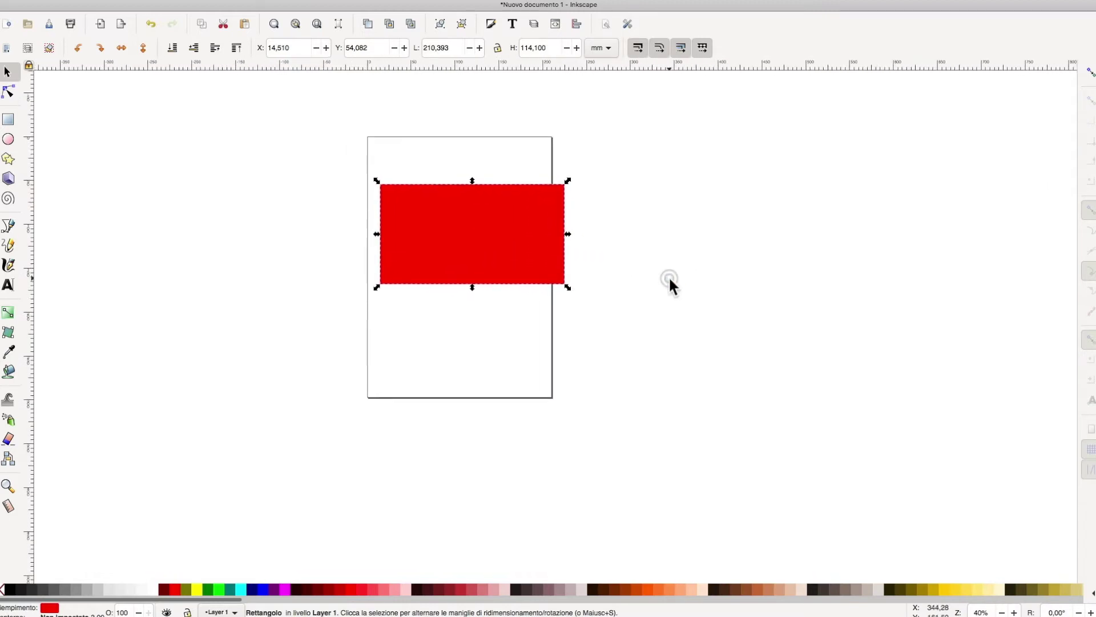
click(670, 279)
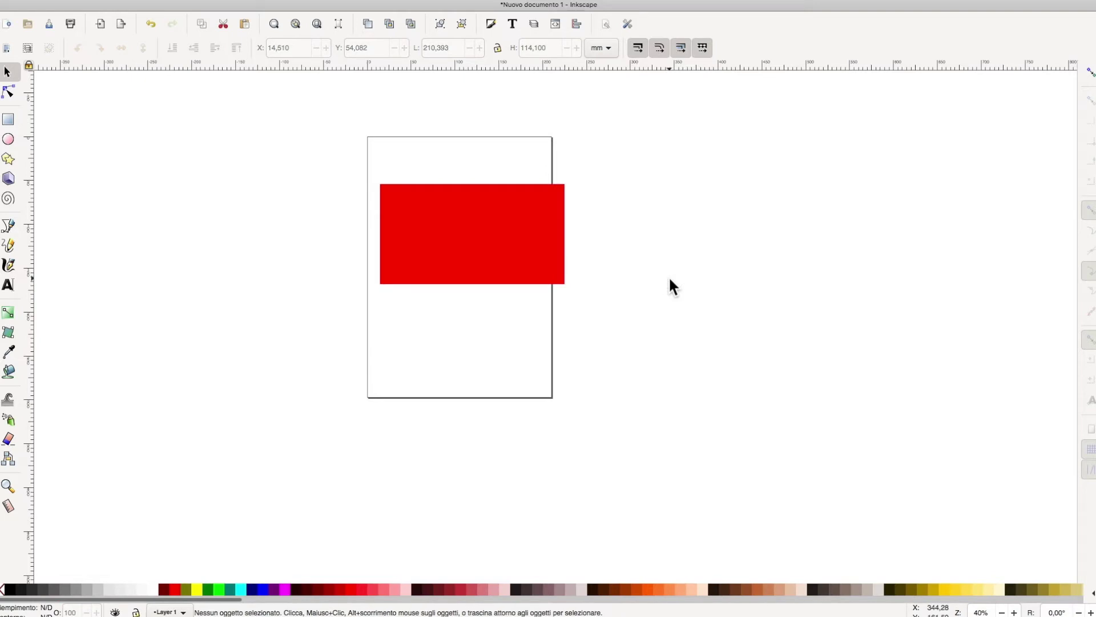
key(super+b)
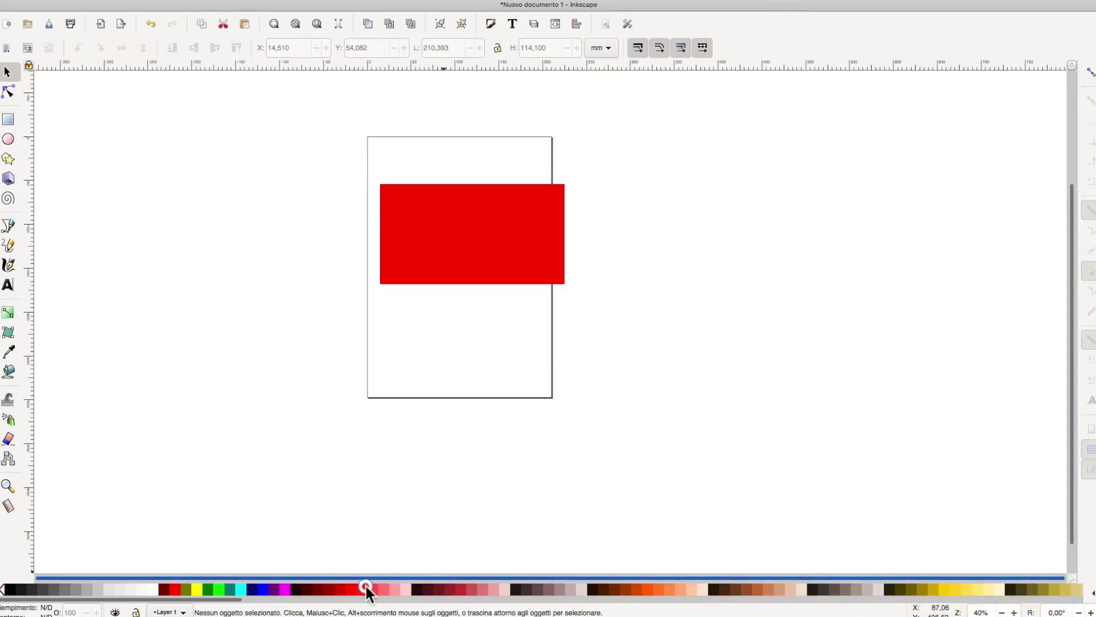
mouse_move(1070, 457)
mouse_down()
mouse_move(1069, 340)
mouse_move(1069, 449)
mouse_up()
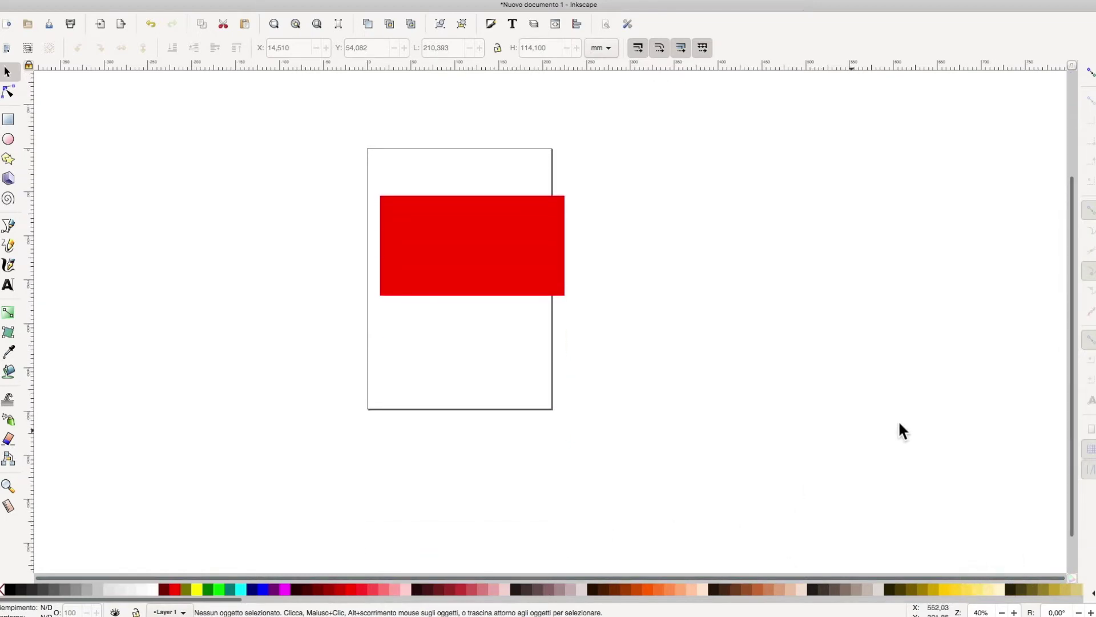
mouse_move(1071, 434)
mouse_down()
mouse_move(1067, 264)
mouse_move(1061, 401)
mouse_up()
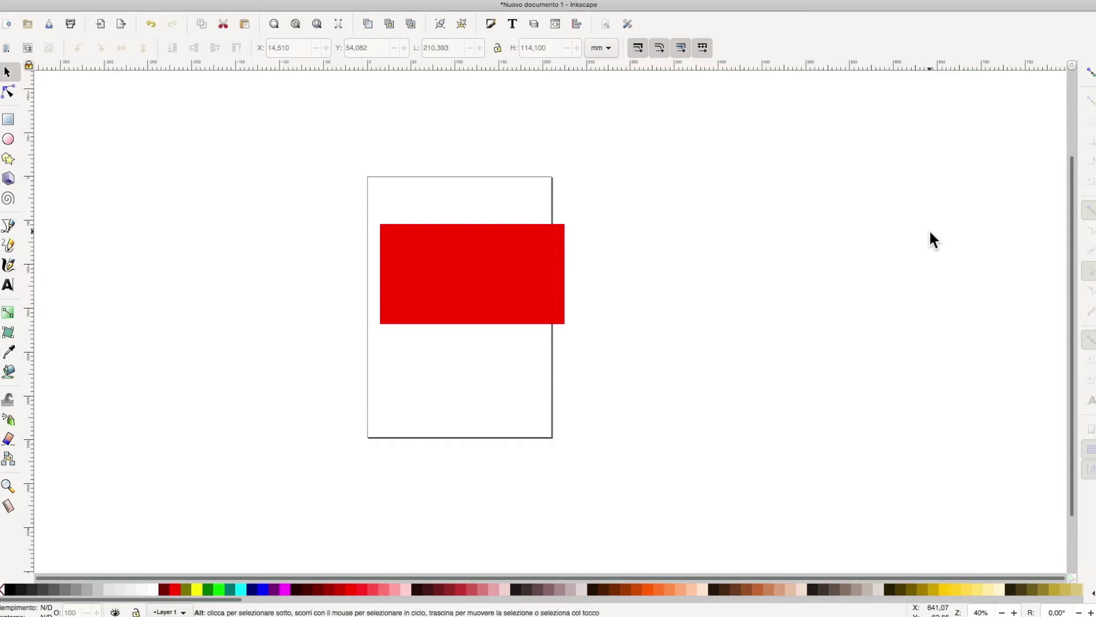
key(super+b)
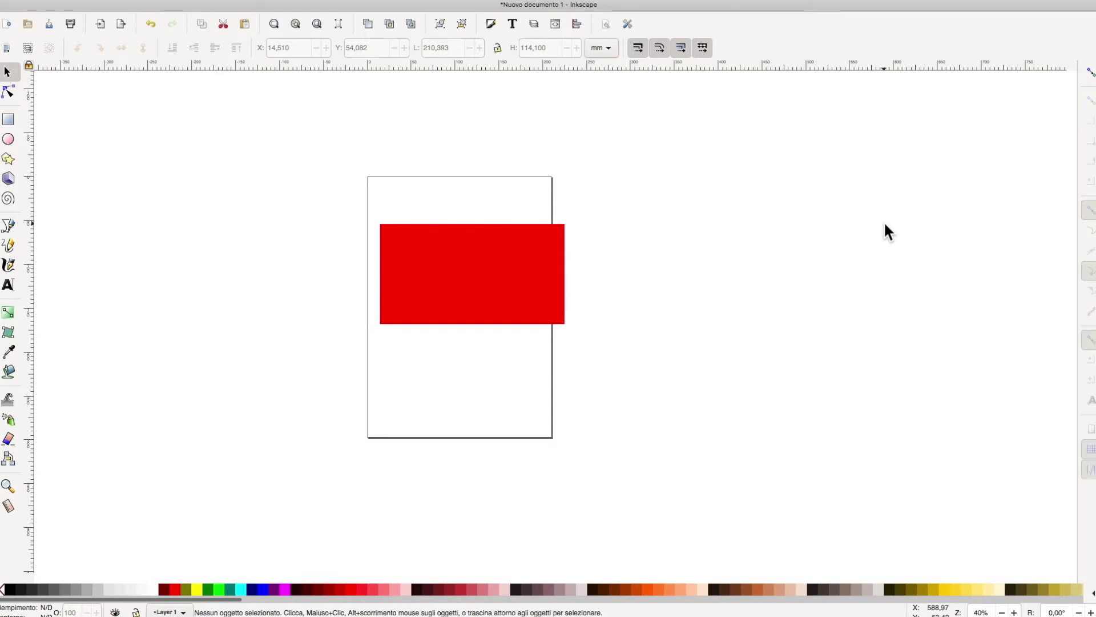
scroll(819, 292, down, 1)
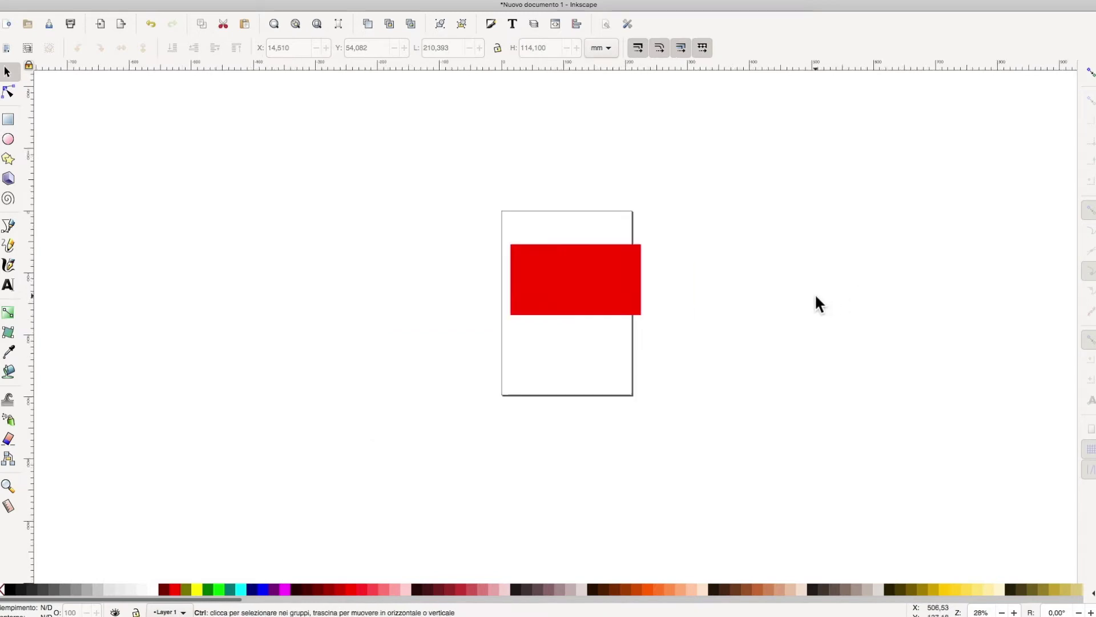
scroll(815, 293, down, 1)
scroll(814, 296, up, 2)
scroll(814, 296, up, 2)
scroll(815, 296, down, 1)
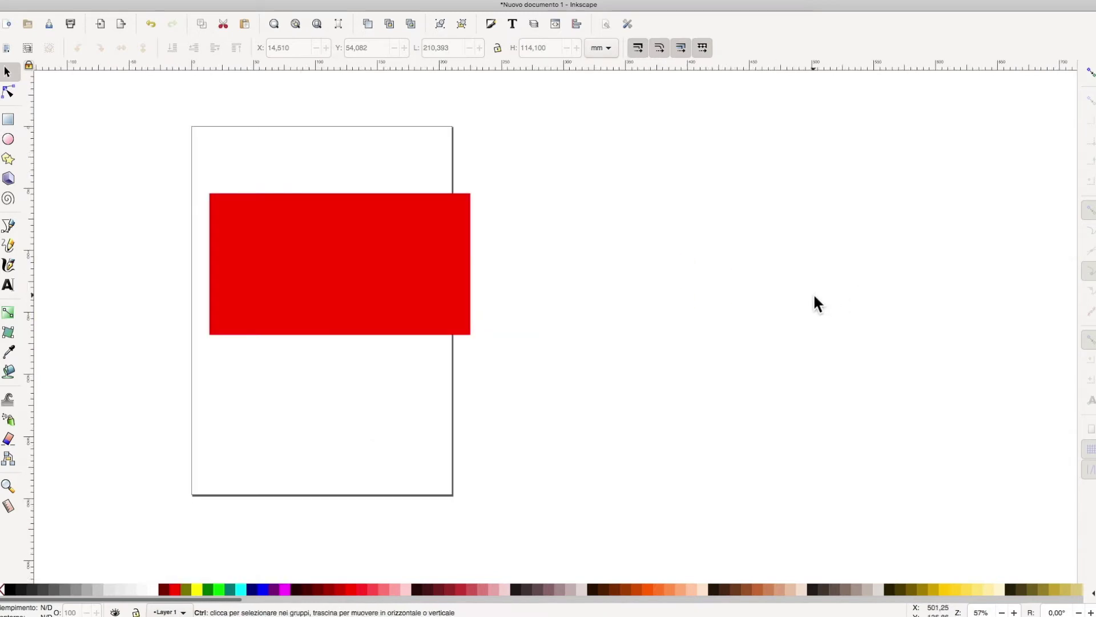
scroll(814, 296, down, 1)
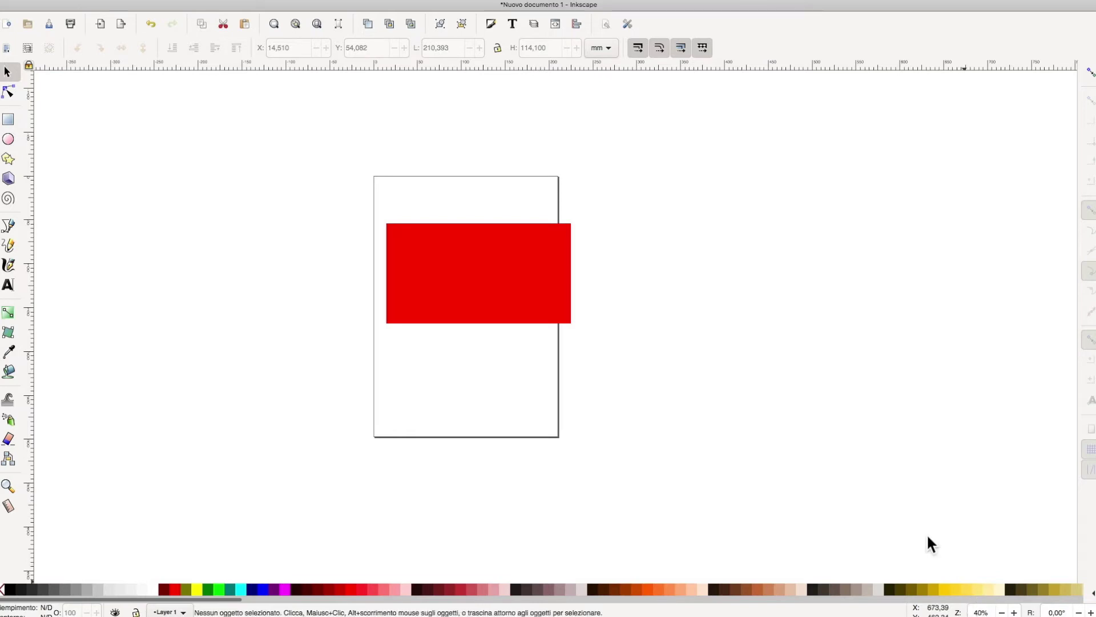
scroll(795, 357, down, 1)
scroll(795, 358, down, 1)
scroll(795, 359, down, 1)
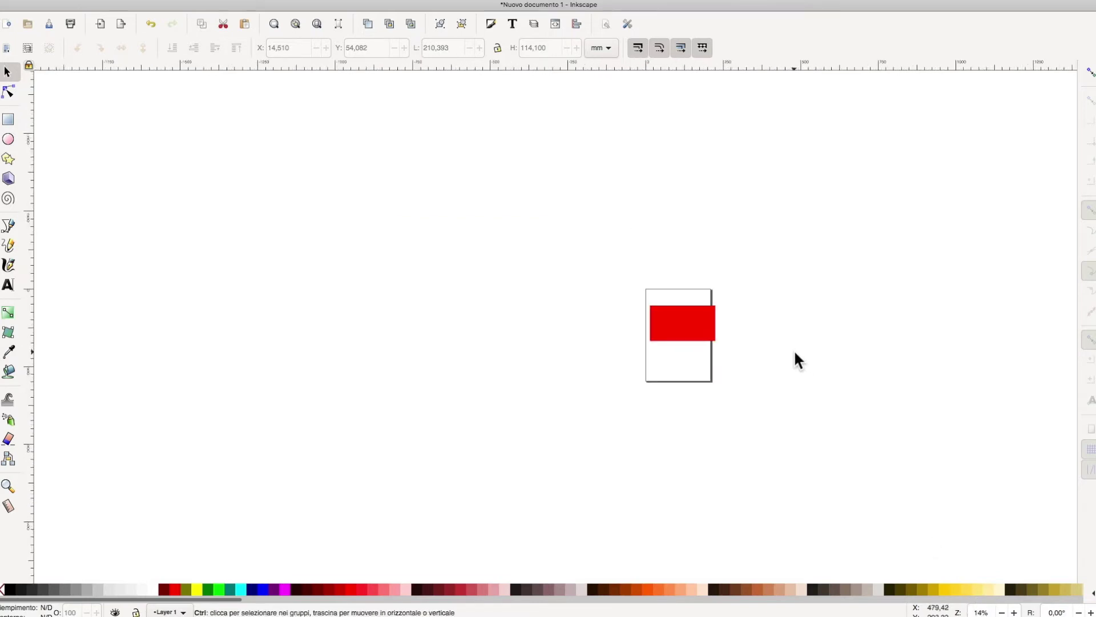
scroll(797, 361, up, 2)
scroll(798, 362, up, 1)
scroll(795, 353, up, 1)
scroll(795, 354, down, 1)
scroll(794, 354, down, 1)
scroll(795, 354, up, 1)
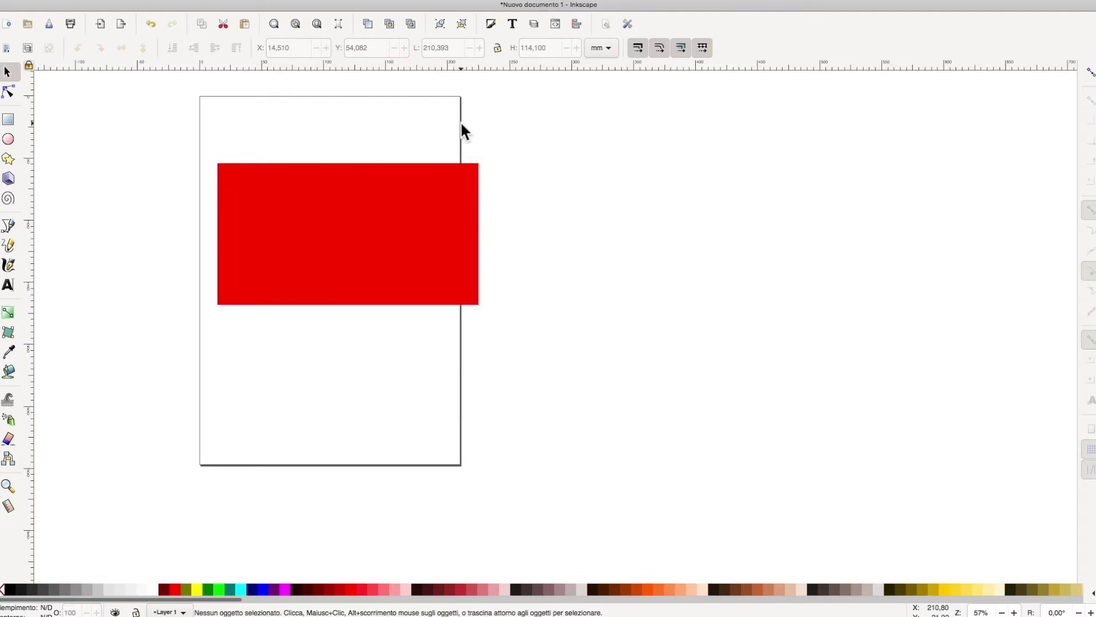
scroll(487, 126, up, 1)
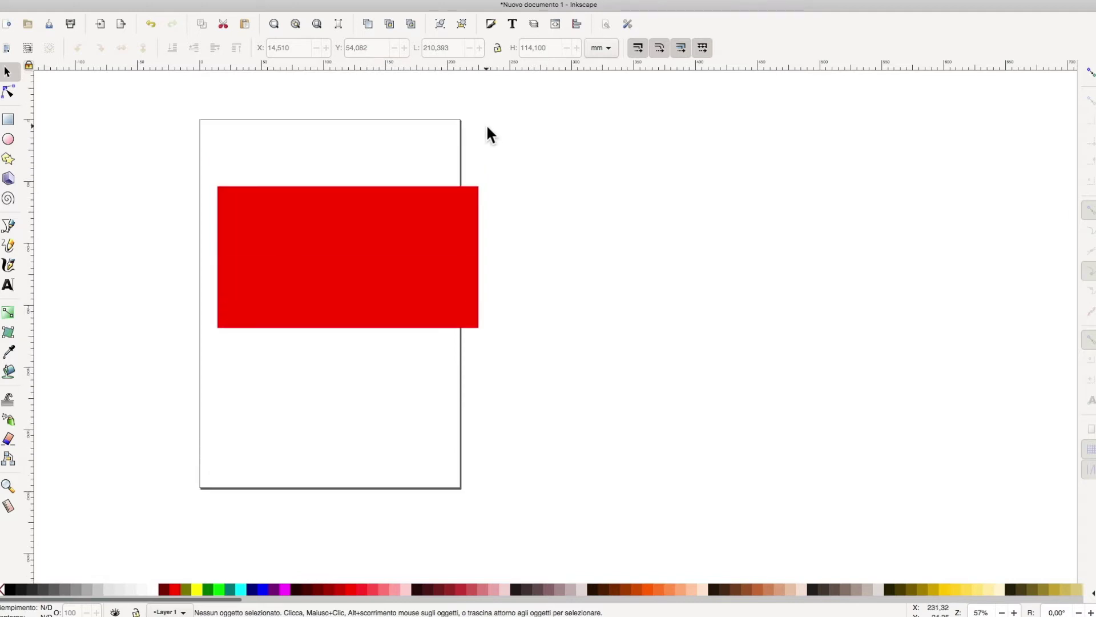
Add a horizontal guide near the page top, a vertical guide, and two diagonal guides
drag(350, 64, 353, 91)
mouse_move(353, 90)
mouse_down()
mouse_move(383, 188)
mouse_move(449, 126)
mouse_up()
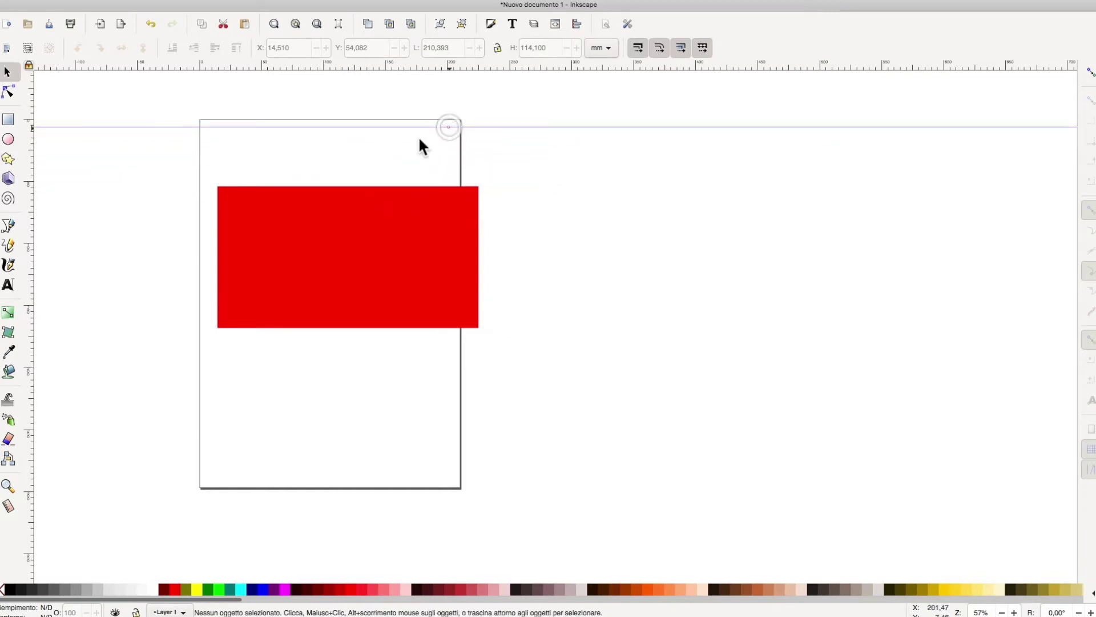
drag(29, 256, 148, 260)
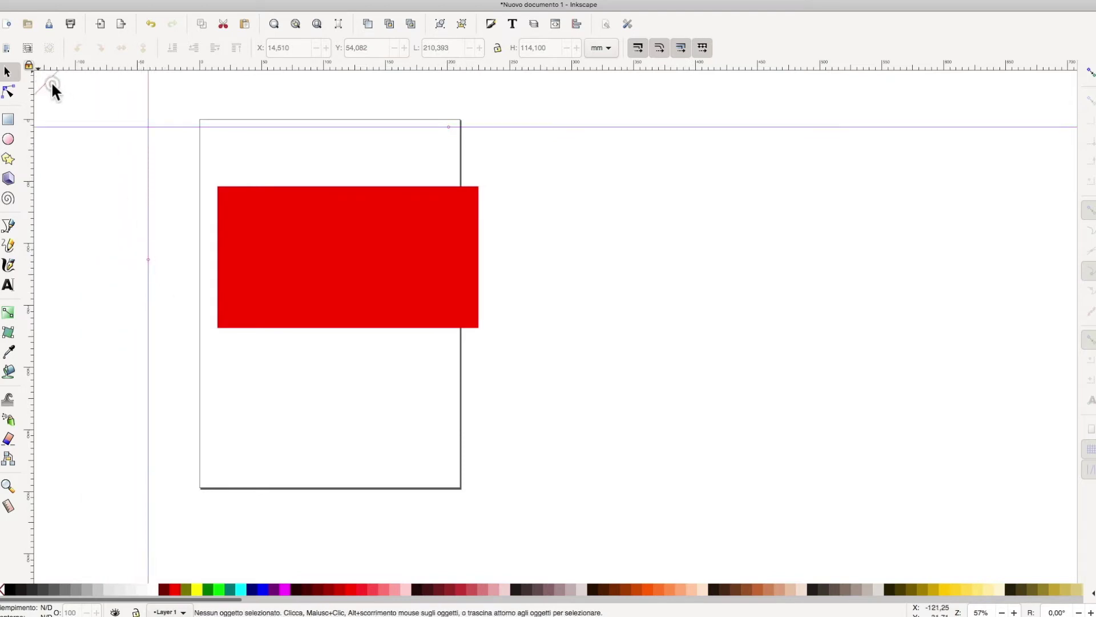
drag(52, 86, 169, 195)
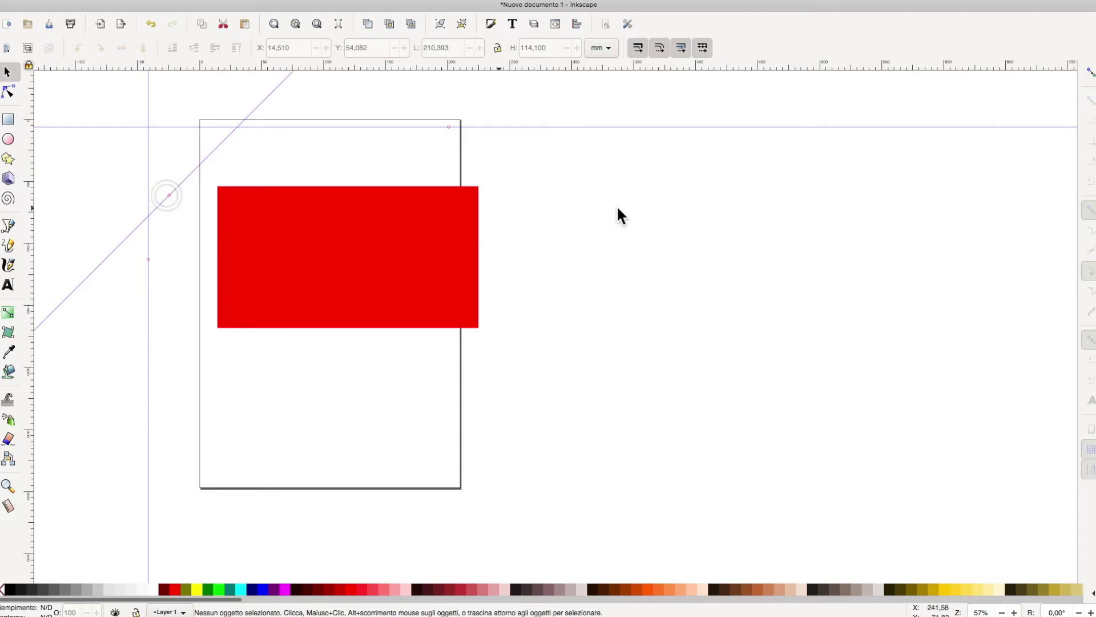
mouse_move(1067, 67)
mouse_down()
mouse_move(936, 148)
mouse_move(515, 218)
mouse_up()
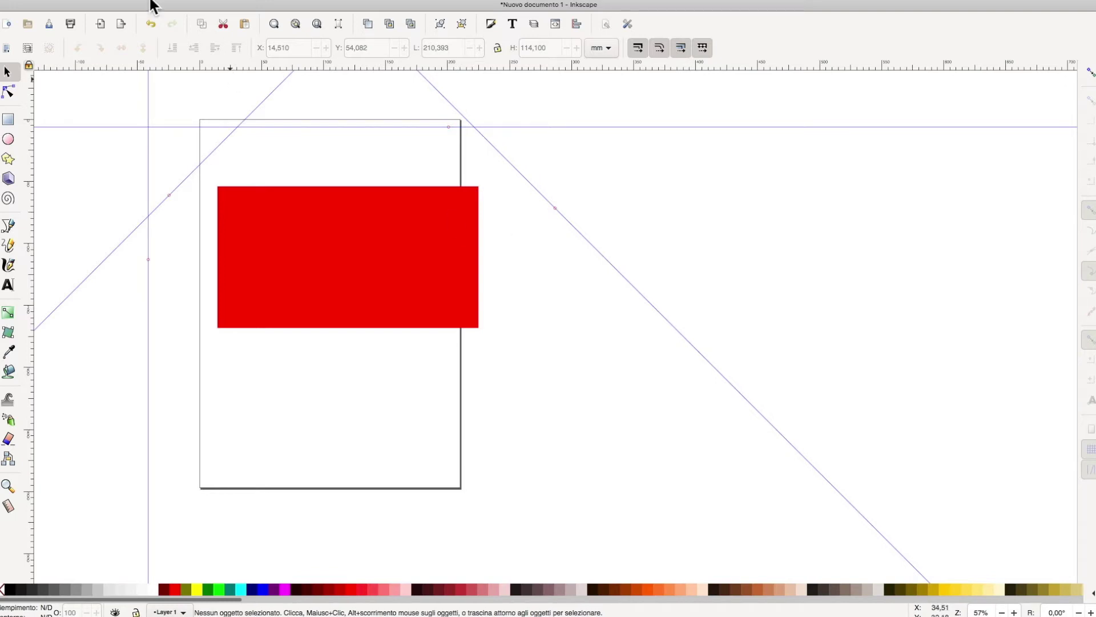
click(111, 4)
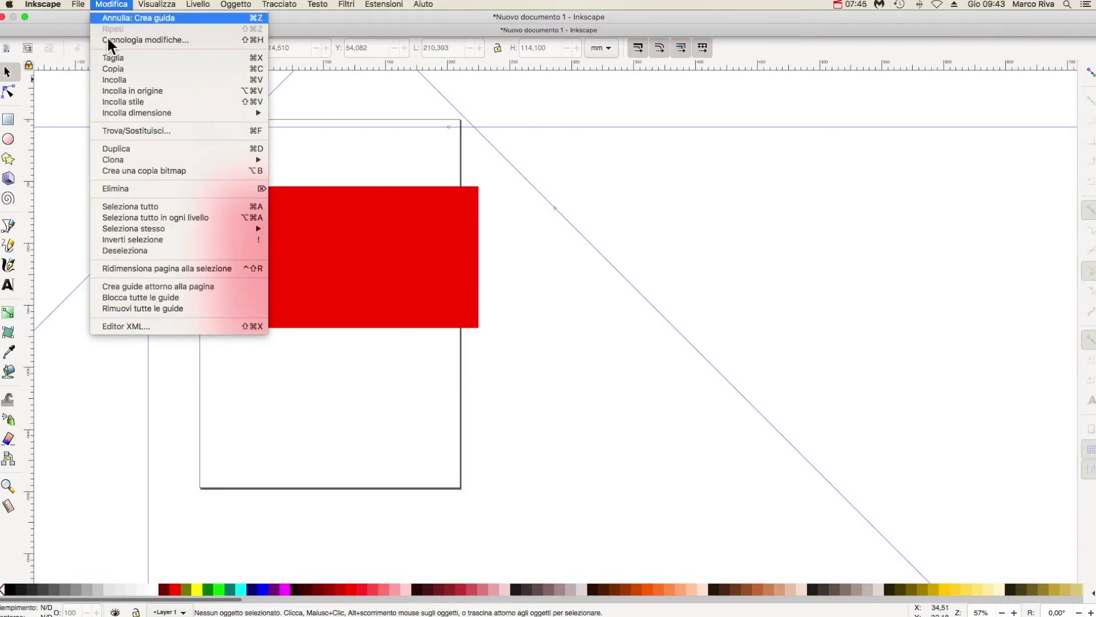
Clear all guides with Modifica > Rimuovi tutte le guide
click(126, 311)
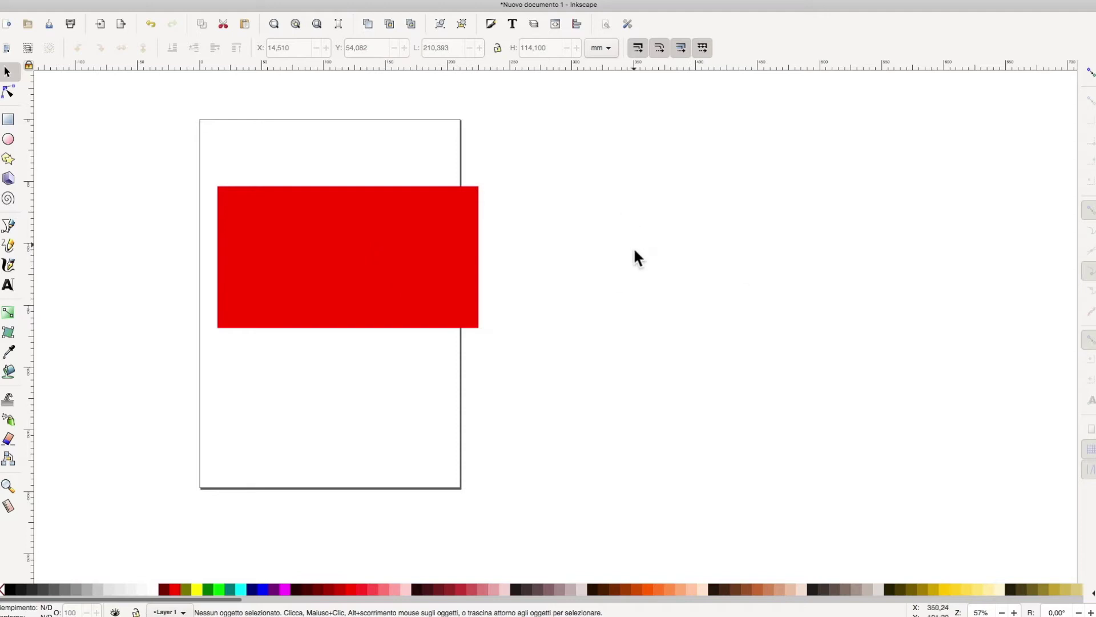
mouse_move(631, 276)
mouse_down()
mouse_move(674, 280)
mouse_move(639, 272)
mouse_up()
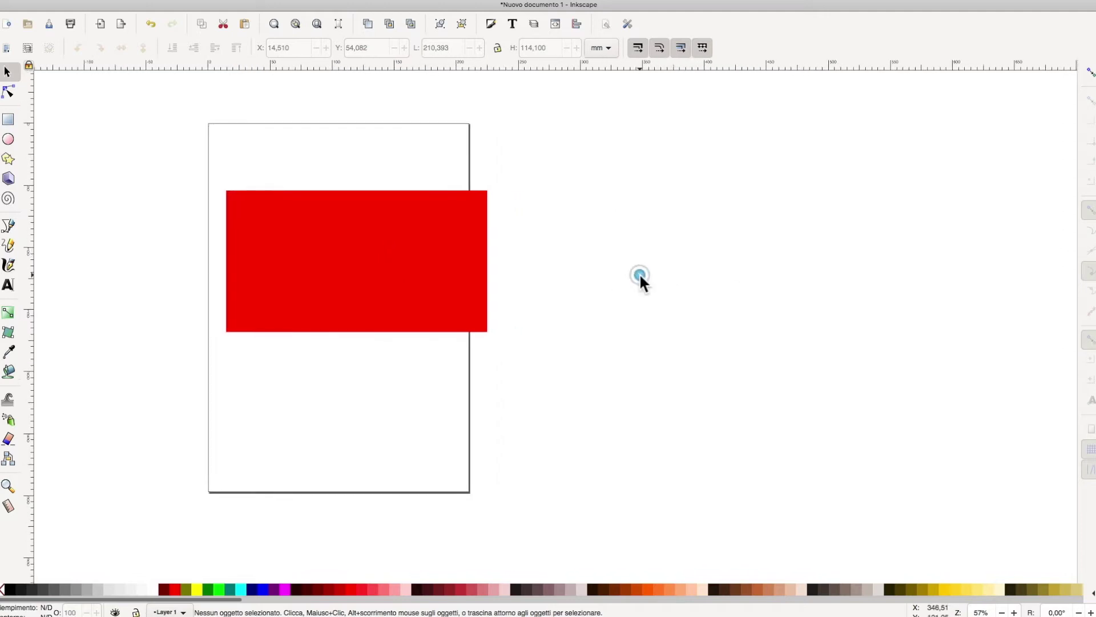
scroll(639, 265, down, 1)
scroll(639, 262, right, 1)
scroll(639, 262, right, 2)
scroll(640, 262, left, 1)
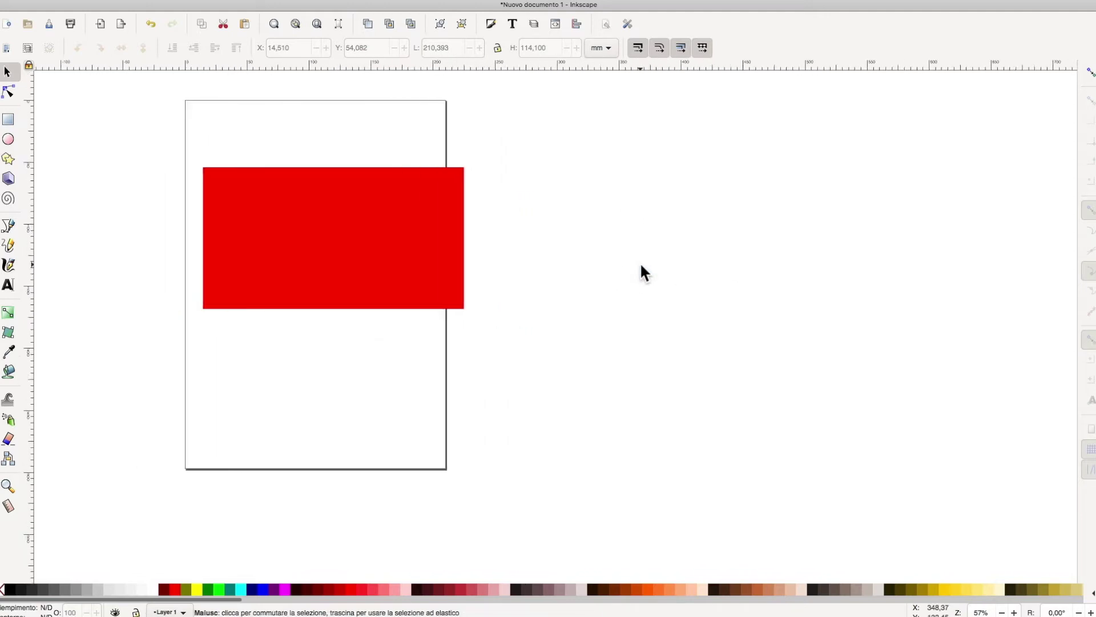
scroll(640, 262, left, 1)
scroll(640, 263, right, 1)
scroll(641, 266, left, 3)
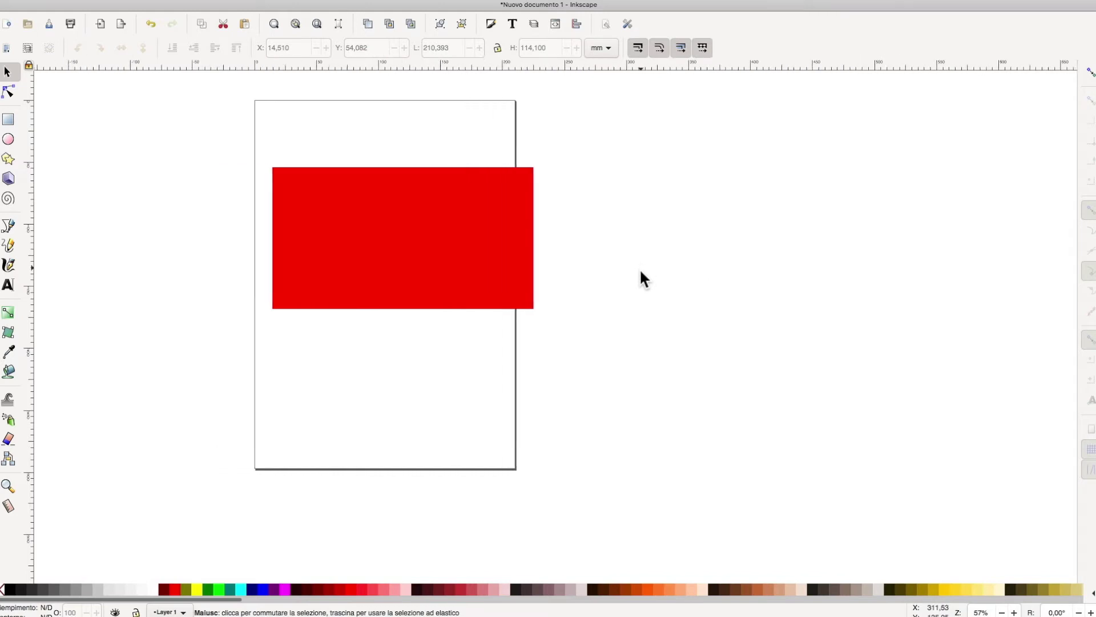
scroll(642, 269, left, 1)
scroll(642, 269, left, 1)
scroll(656, 272, left, 1)
scroll(659, 272, right, 2)
scroll(659, 273, left, 1)
scroll(659, 273, left, 2)
scroll(659, 273, right, 1)
scroll(659, 273, right, 1)
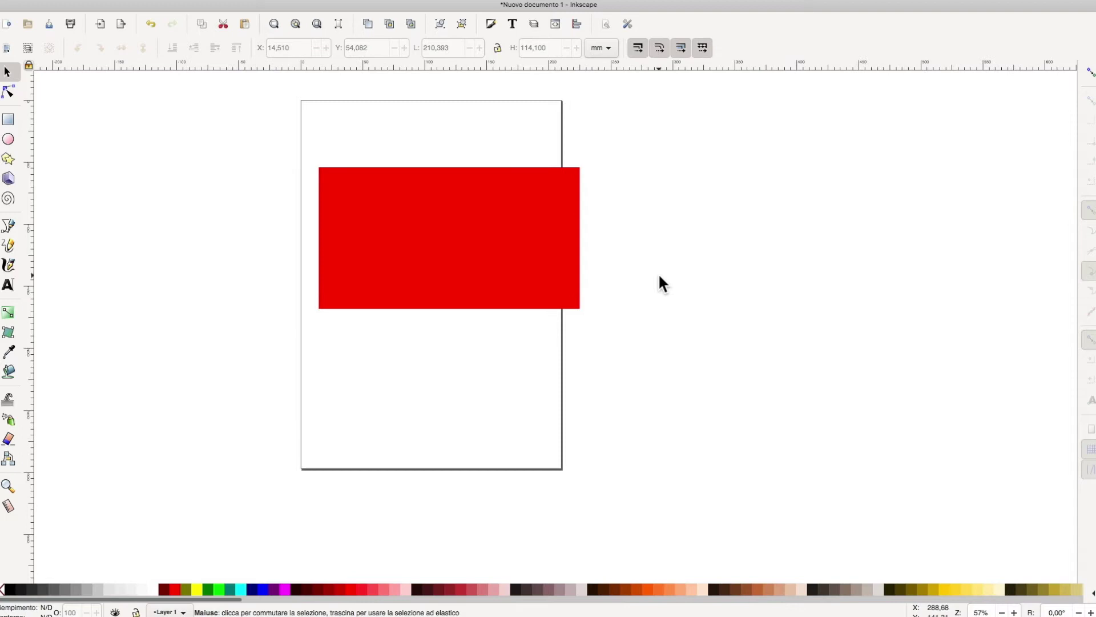
scroll(659, 272, right, 3)
scroll(659, 273, right, 2)
scroll(659, 273, right, 2)
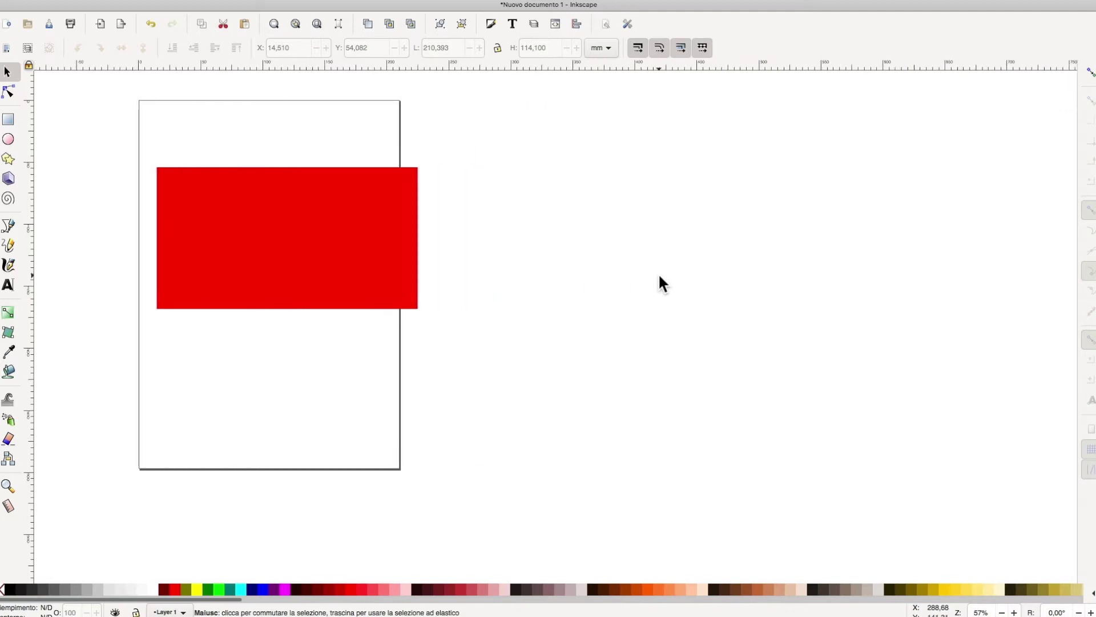
scroll(659, 272, left, 2)
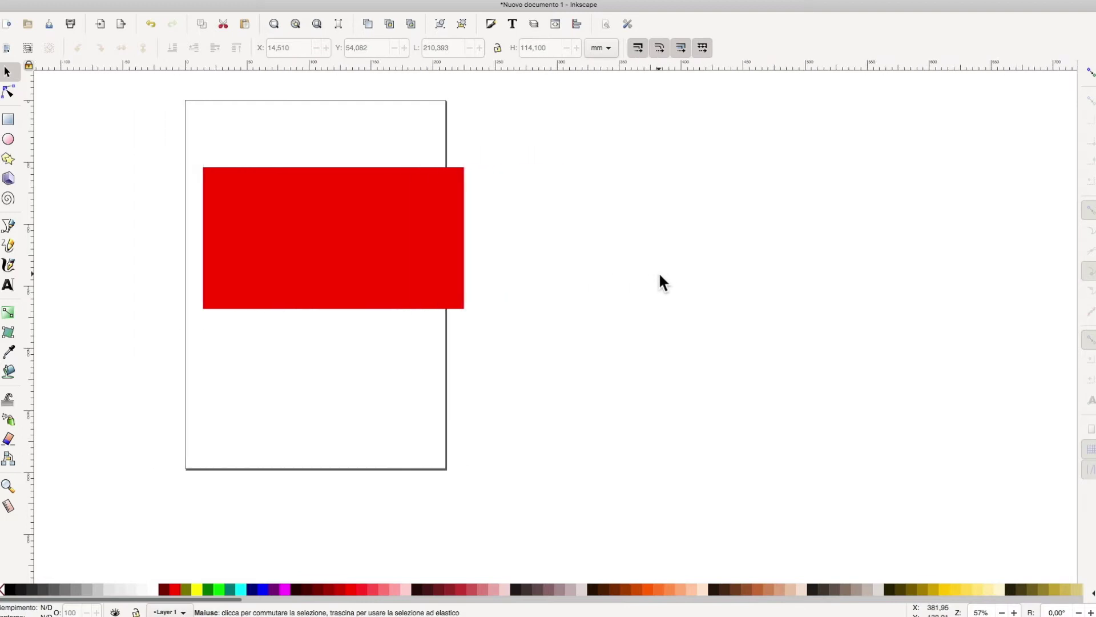
scroll(659, 272, left, 4)
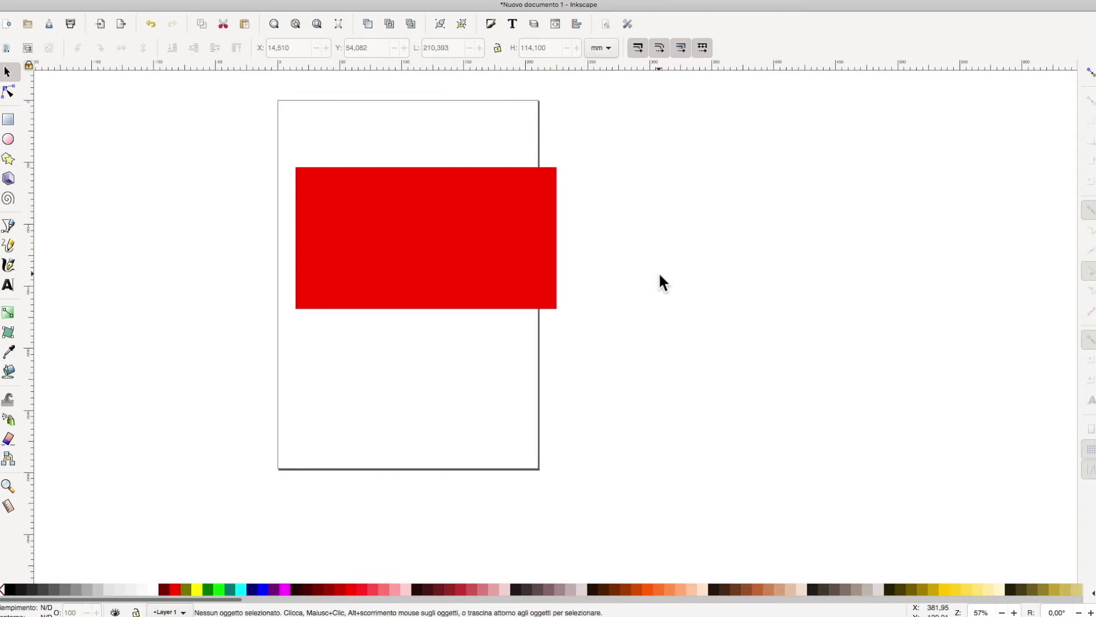
scroll(659, 271, right, 1)
scroll(658, 272, right, 1)
scroll(659, 272, right, 1)
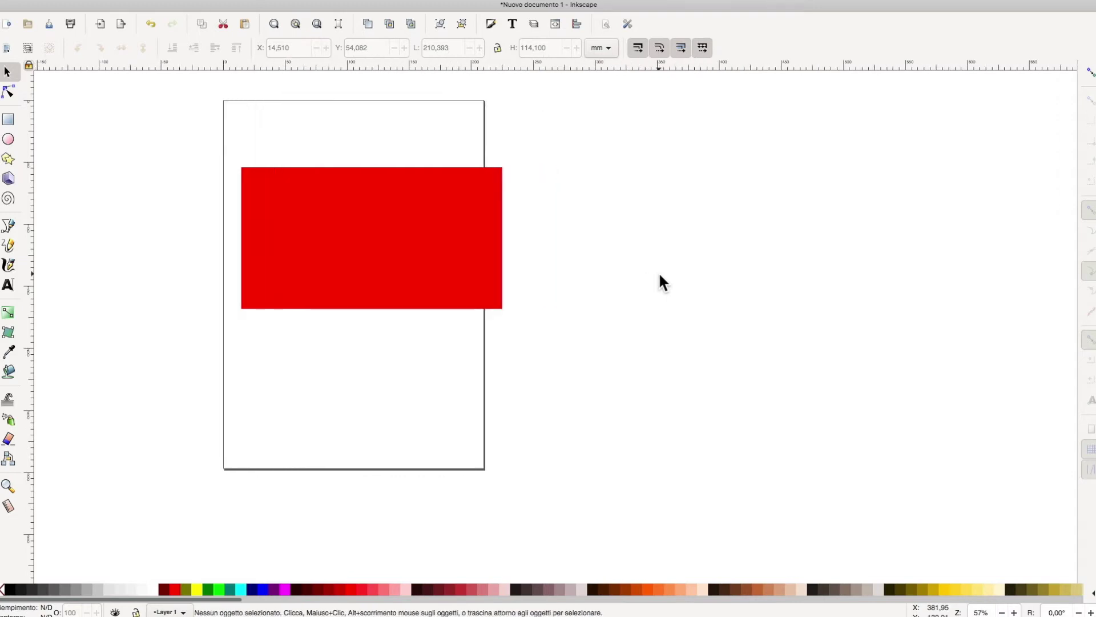
scroll(660, 276, right, 1)
scroll(660, 275, right, 1)
scroll(660, 275, left, 1)
scroll(659, 272, left, 1)
scroll(659, 271, down, 1)
scroll(659, 272, down, 1)
scroll(658, 272, up, 1)
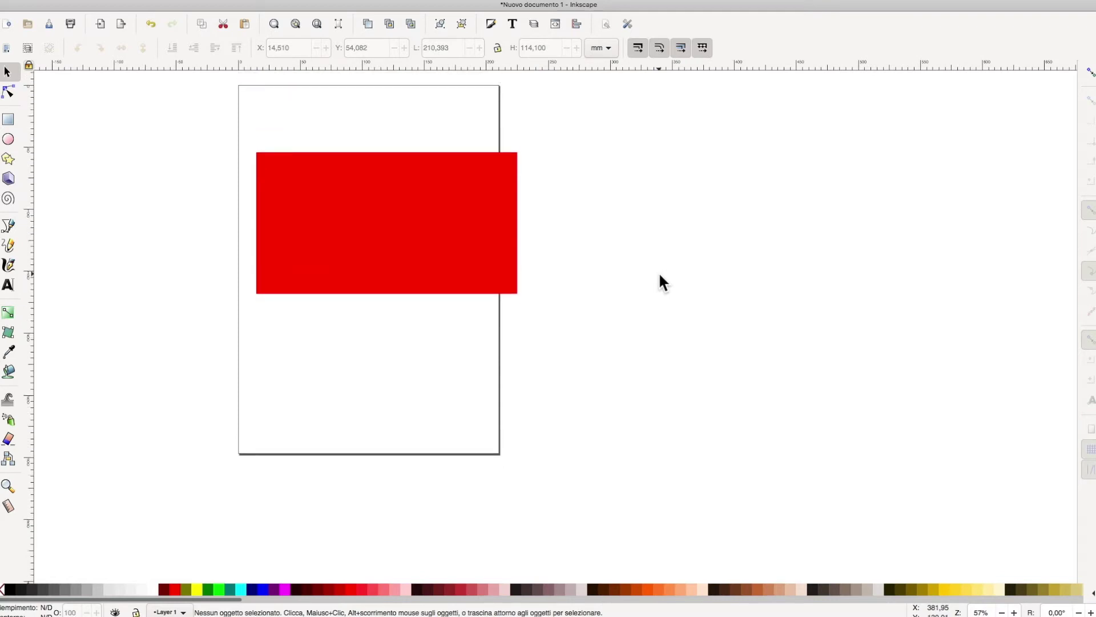
scroll(659, 279, up, 1)
scroll(659, 279, up, 2)
scroll(658, 280, up, 4)
scroll(658, 279, up, 2)
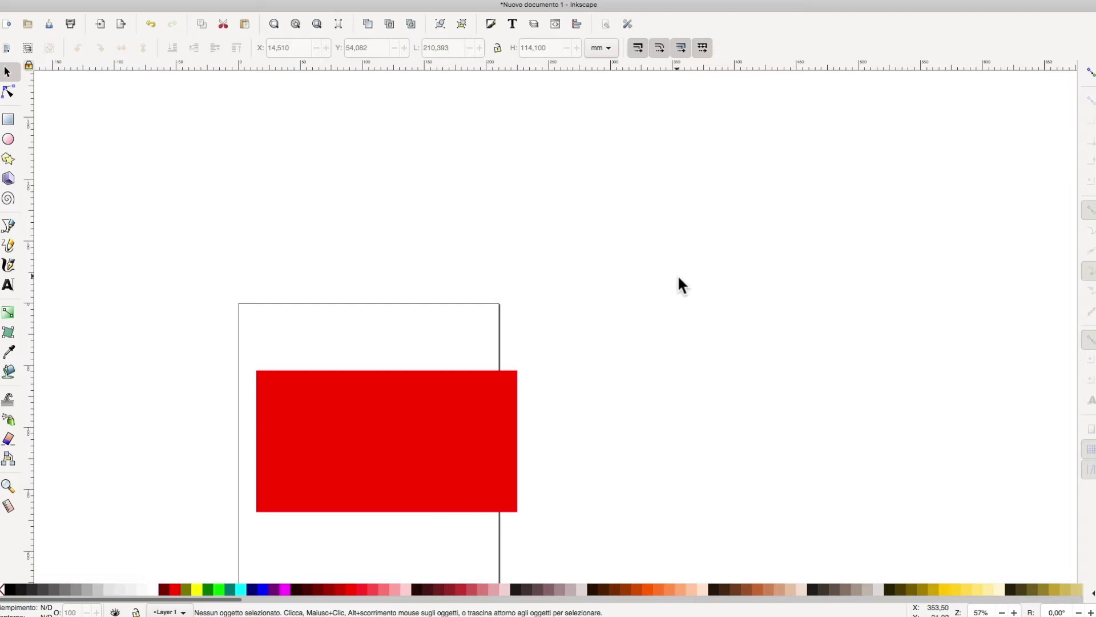
scroll(675, 278, down, 1)
scroll(673, 277, down, 1)
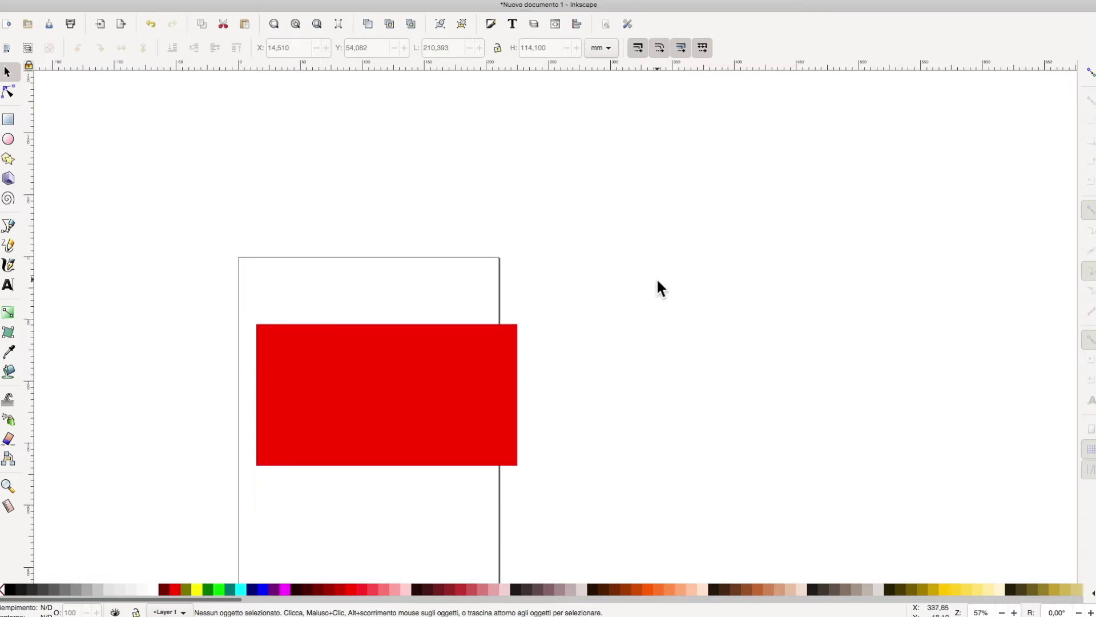
scroll(655, 281, down, 1)
scroll(654, 283, down, 3)
scroll(654, 287, down, 2)
scroll(654, 287, down, 1)
scroll(653, 287, up, 1)
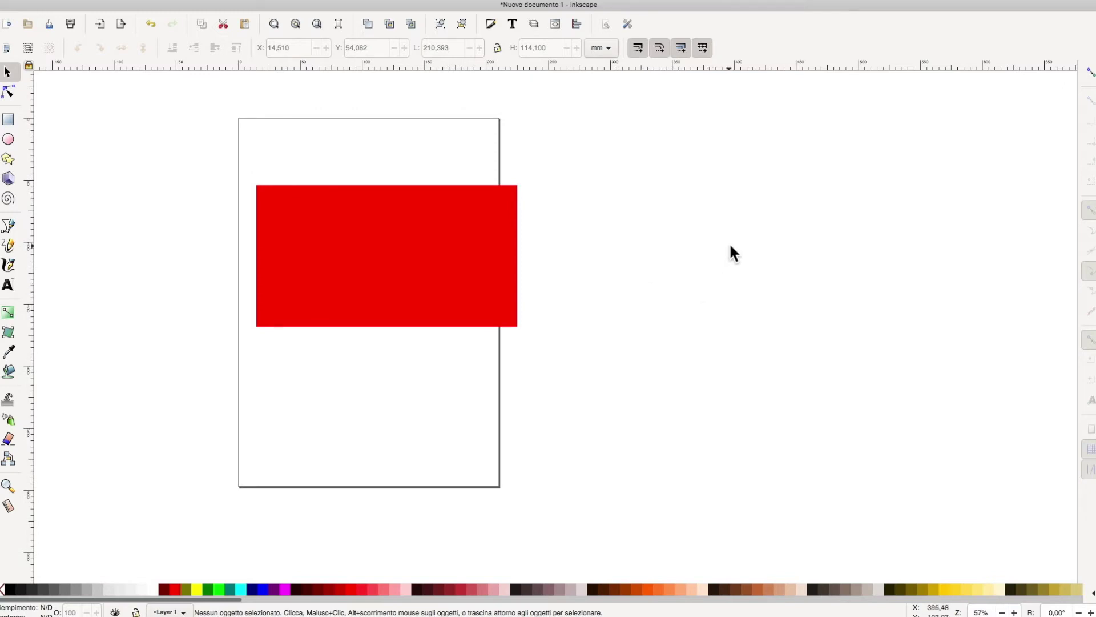
mouse_move(748, 221)
mouse_down()
mouse_move(729, 341)
mouse_move(759, 259)
mouse_move(763, 150)
mouse_move(764, 352)
mouse_move(773, 131)
mouse_move(771, 315)
mouse_up()
scroll(771, 315, down, 1)
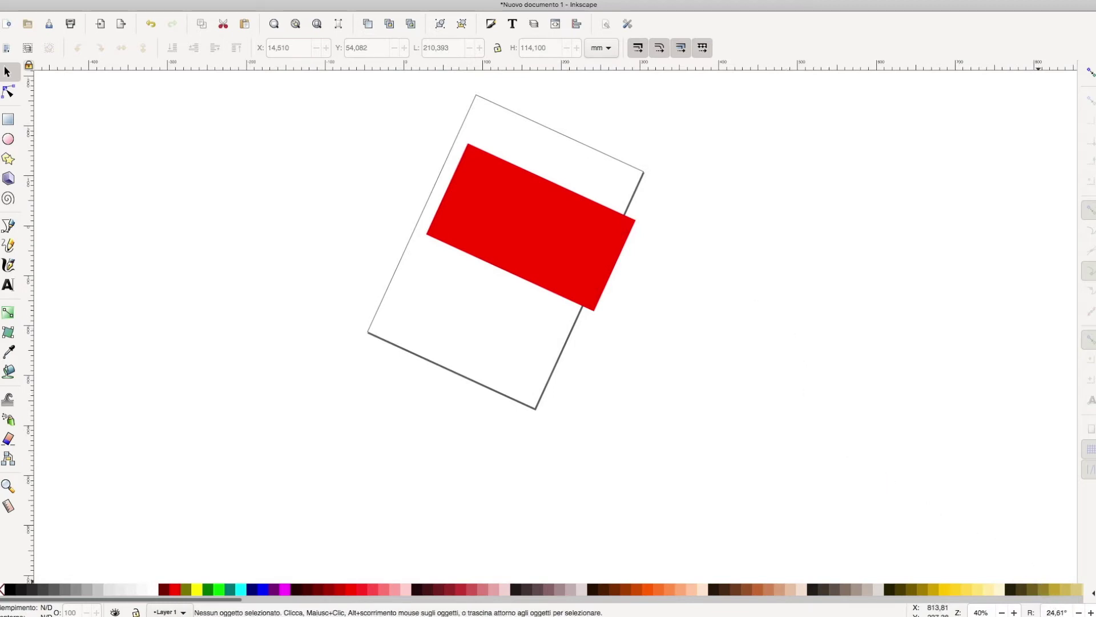
click(1079, 612)
scroll(1079, 612, down, 2)
scroll(1079, 612, down, 2)
scroll(1079, 612, down, 2)
scroll(1079, 612, down, 3)
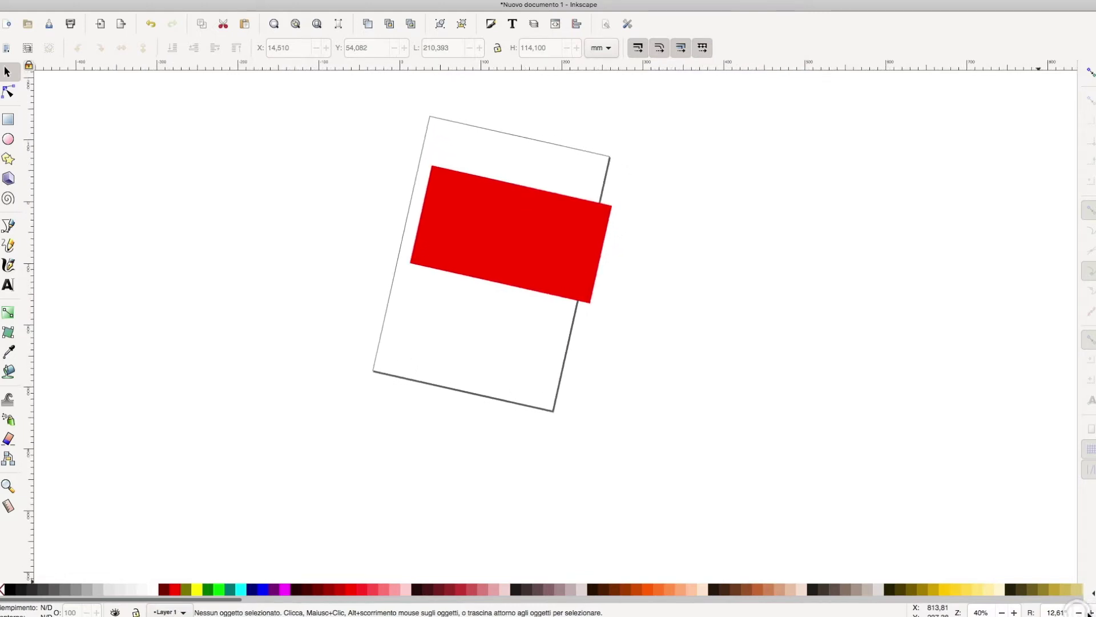
triple_click(1059, 612)
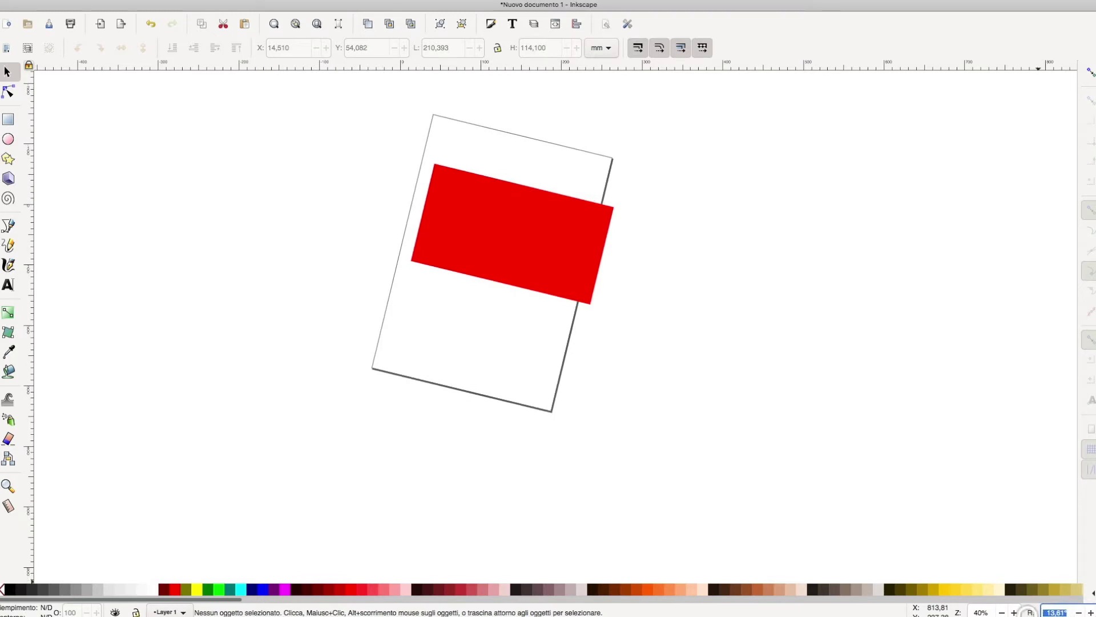
text(0)
key(Return)
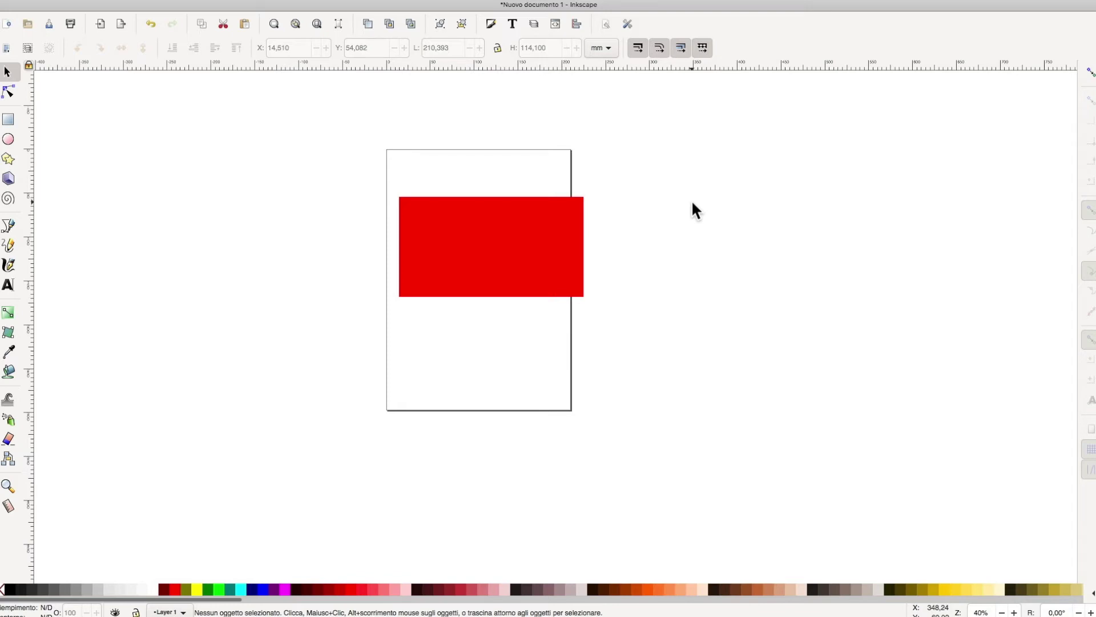
mouse_move(166, 4)
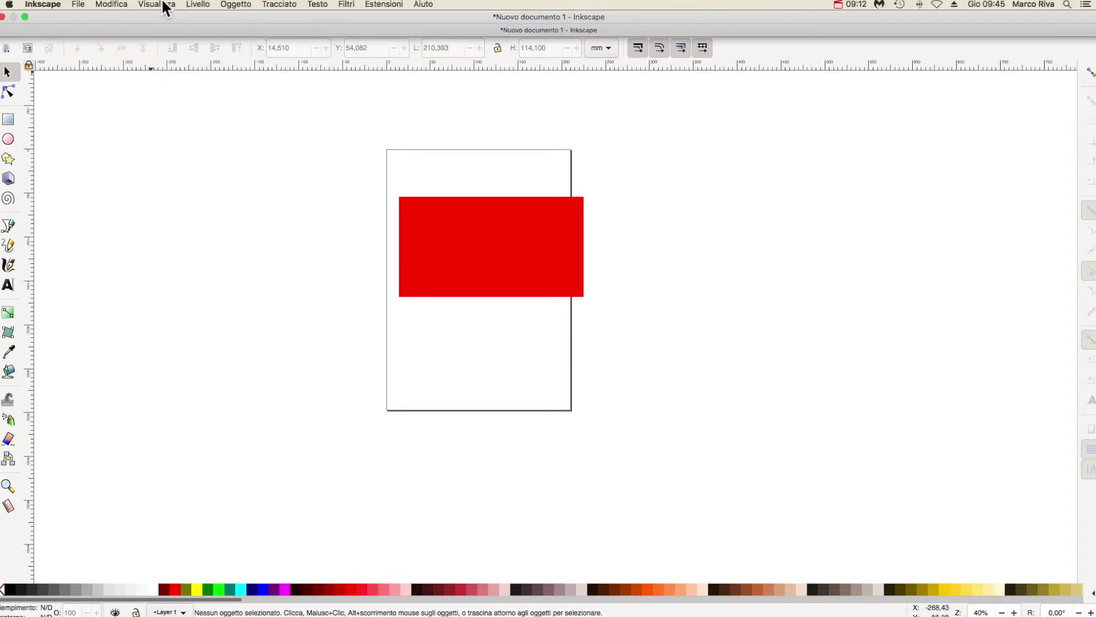
Lock canvas rotation via Visualizza > Orientamento canvas > Lock Rotation
click(146, 3)
mouse_move(184, 50)
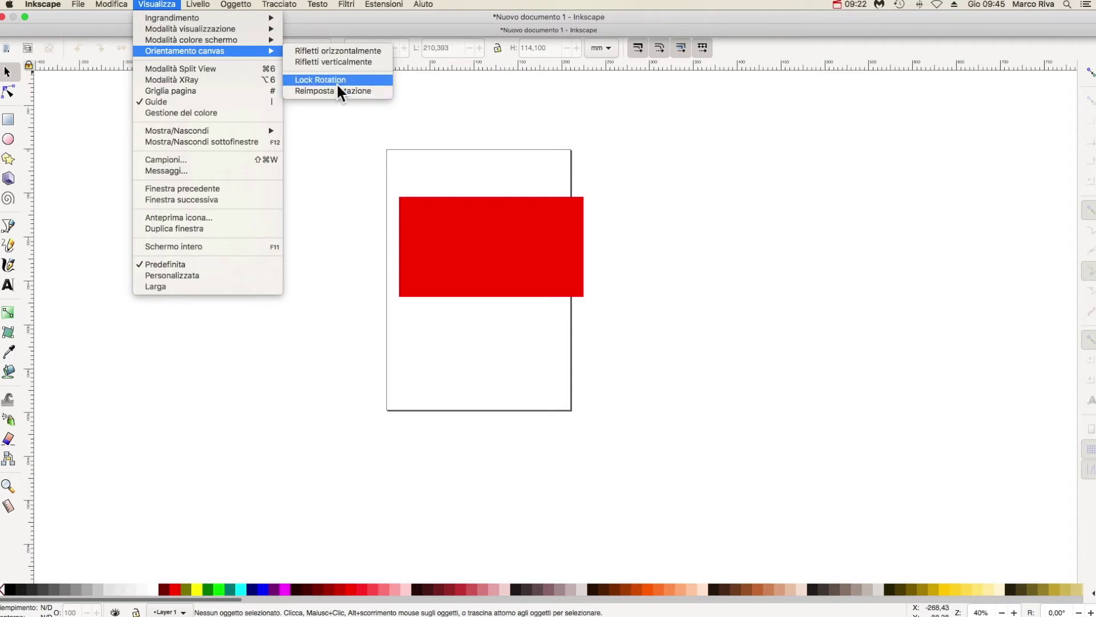
click(335, 80)
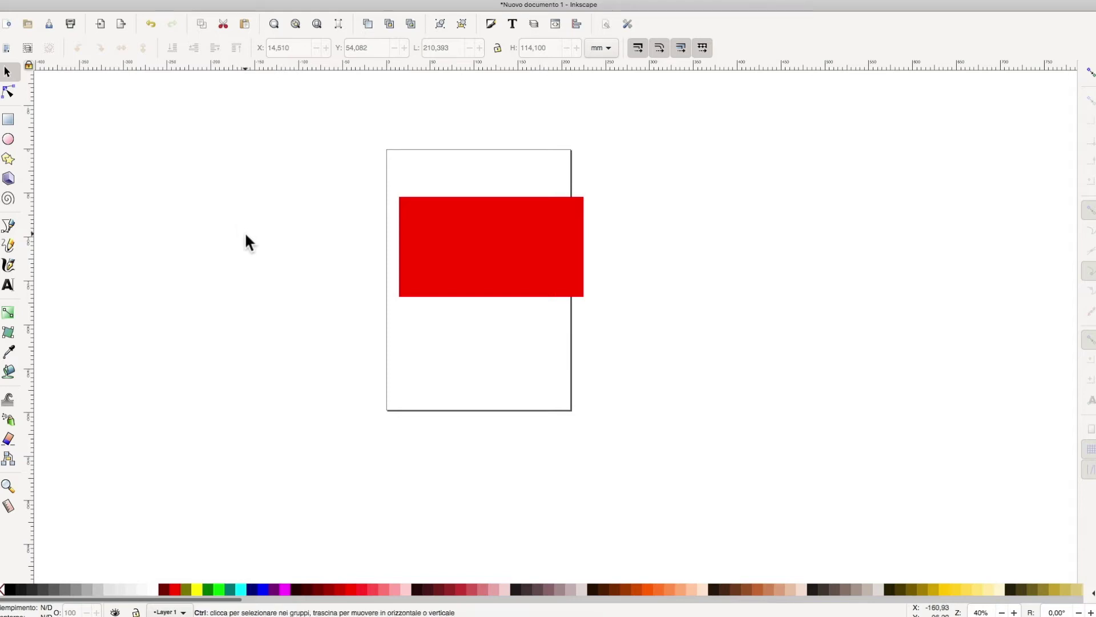
Zoom out and back in on the page and red rectangle, then fit the page with 5
ctrl+scroll(245, 234, down, 1)
ctrl+scroll(245, 234, up, 1)
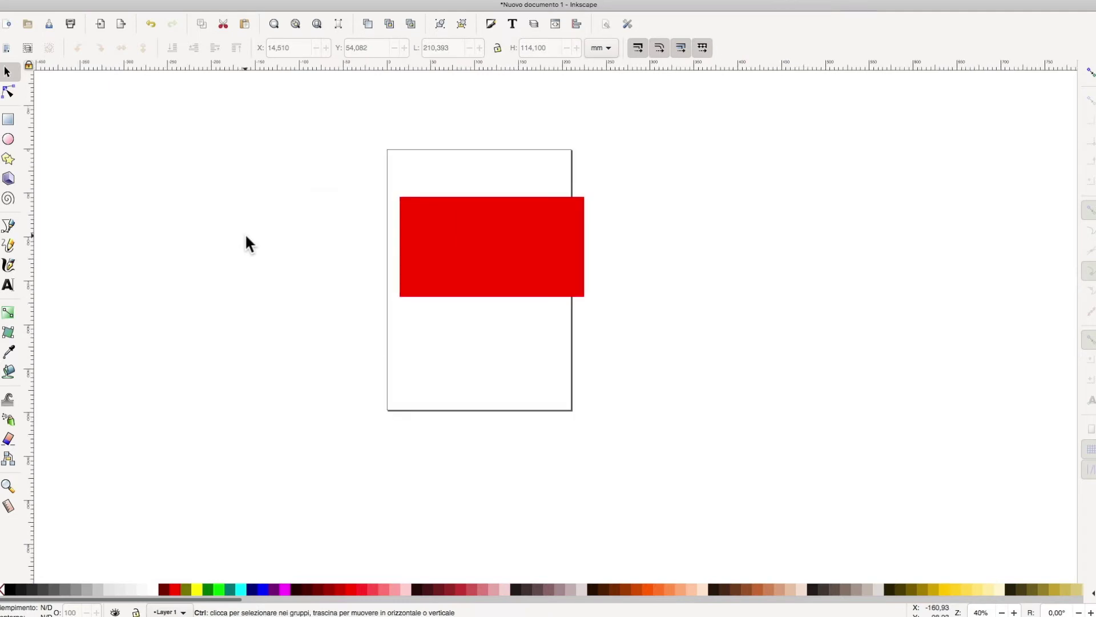
key(plus)
key(plus)
key(plus)
key(minus)
key(minus)
key(minus)
key(minus)
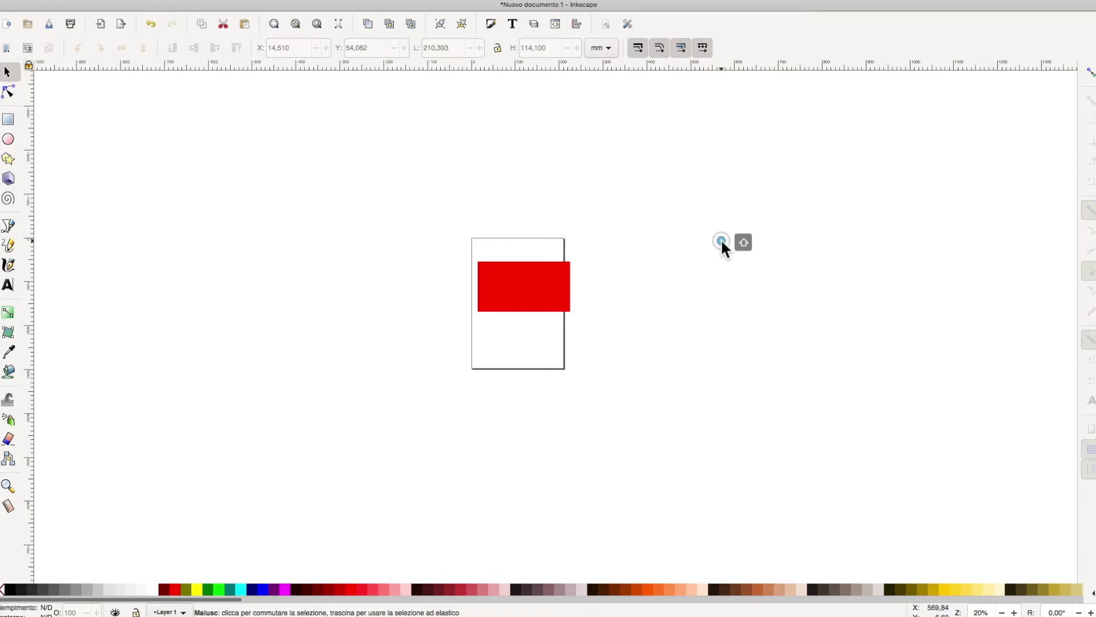
shift+middle_click(720, 239)
shift+middle_click(720, 239)
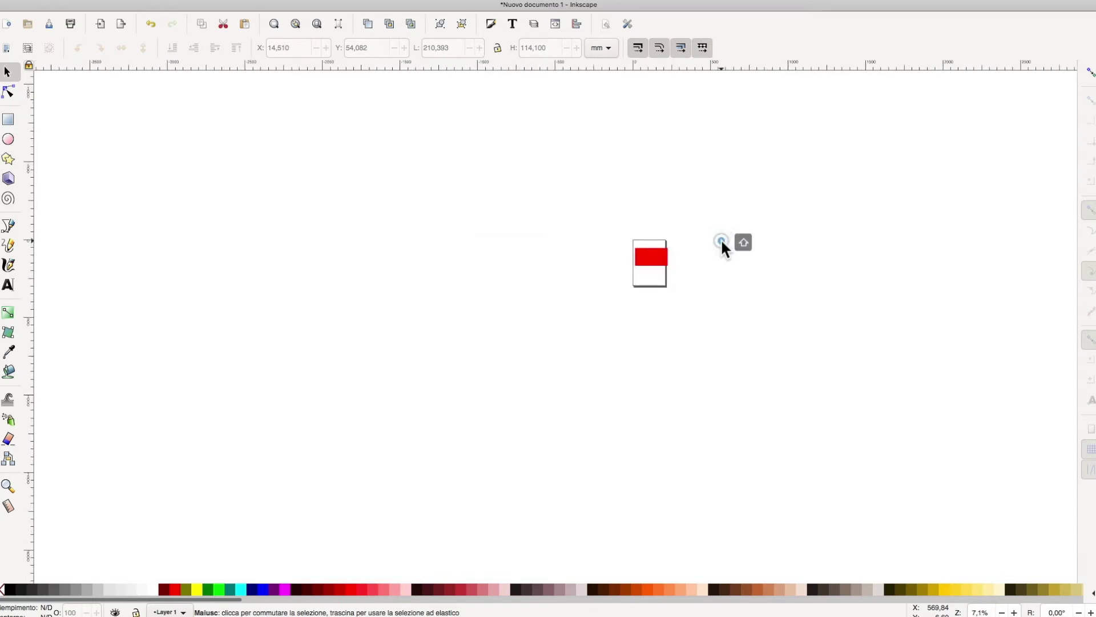
shift+middle_click(720, 239)
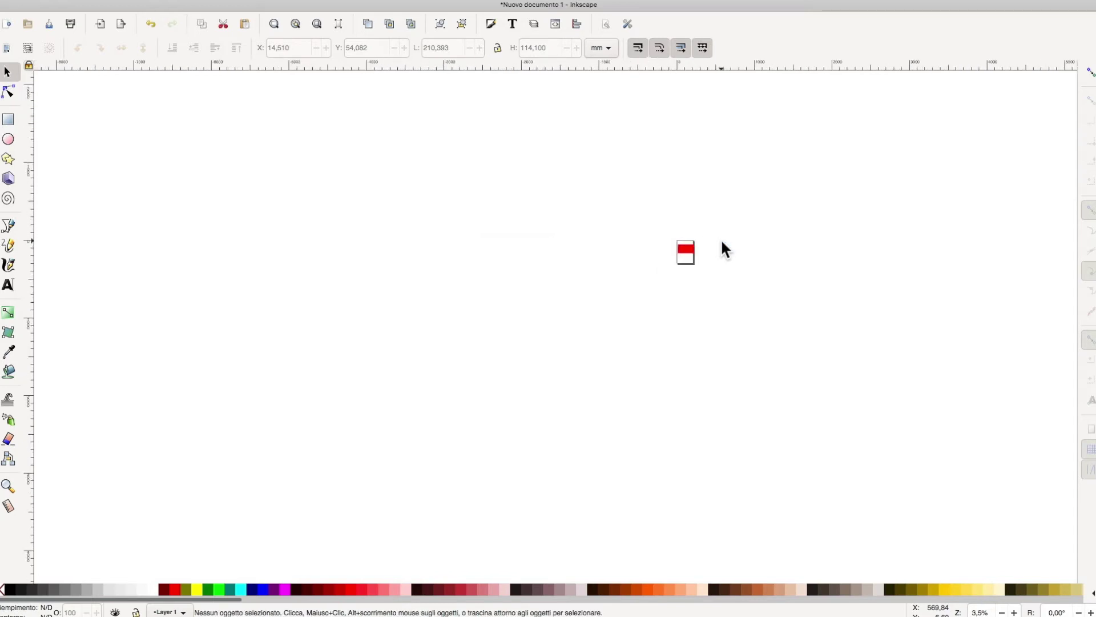
key(ctrl)
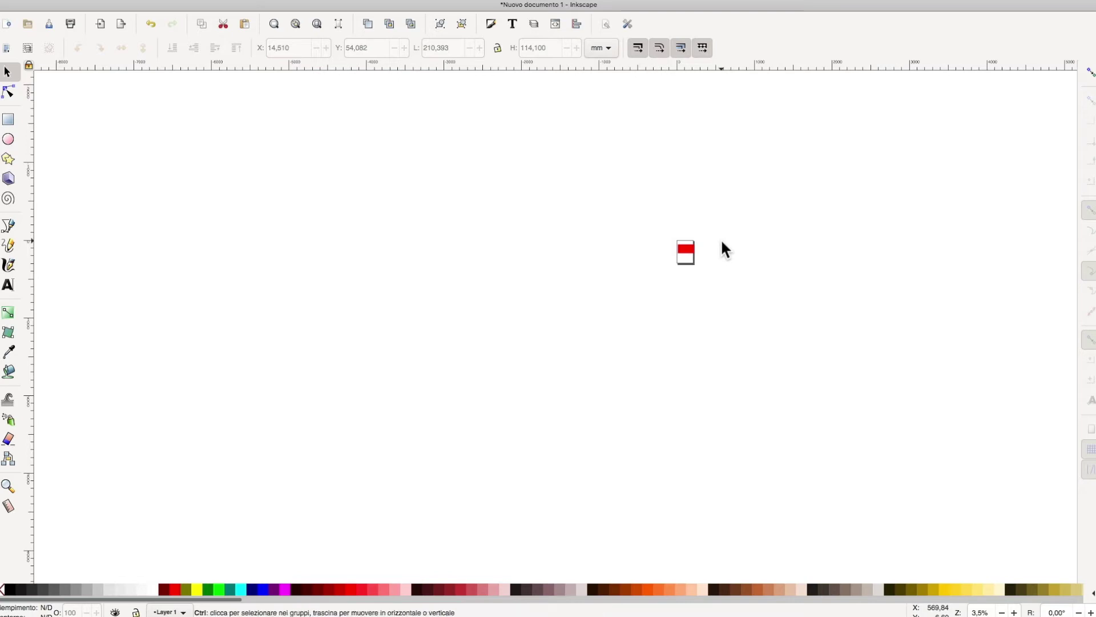
ctrl+middle_click(720, 239)
ctrl+middle_click(721, 238)
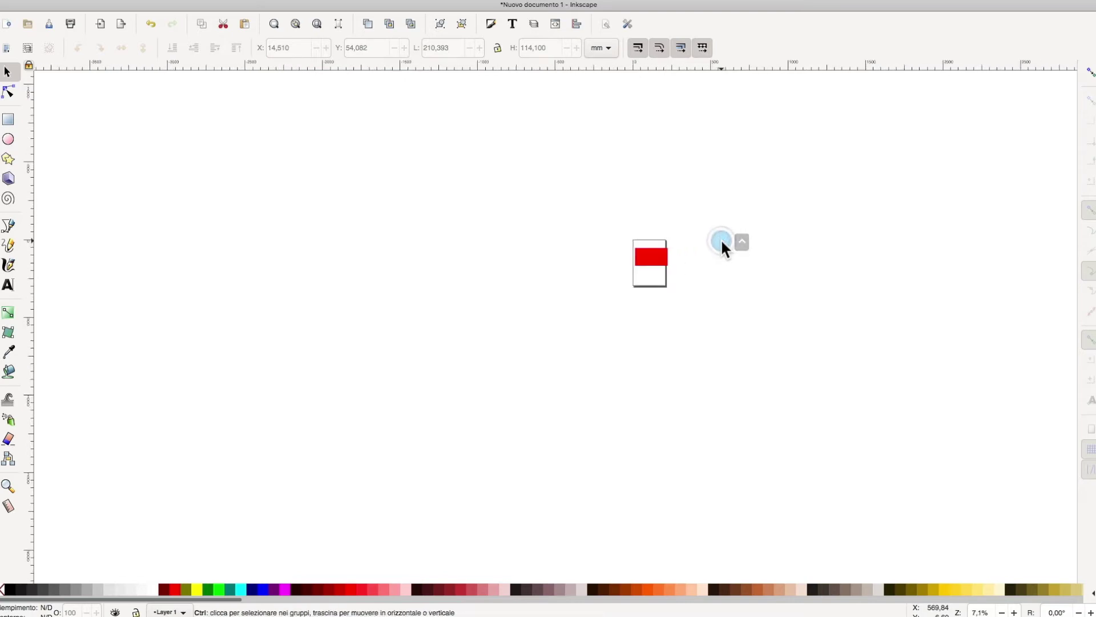
ctrl+middle_click(720, 238)
ctrl+middle_click(720, 238)
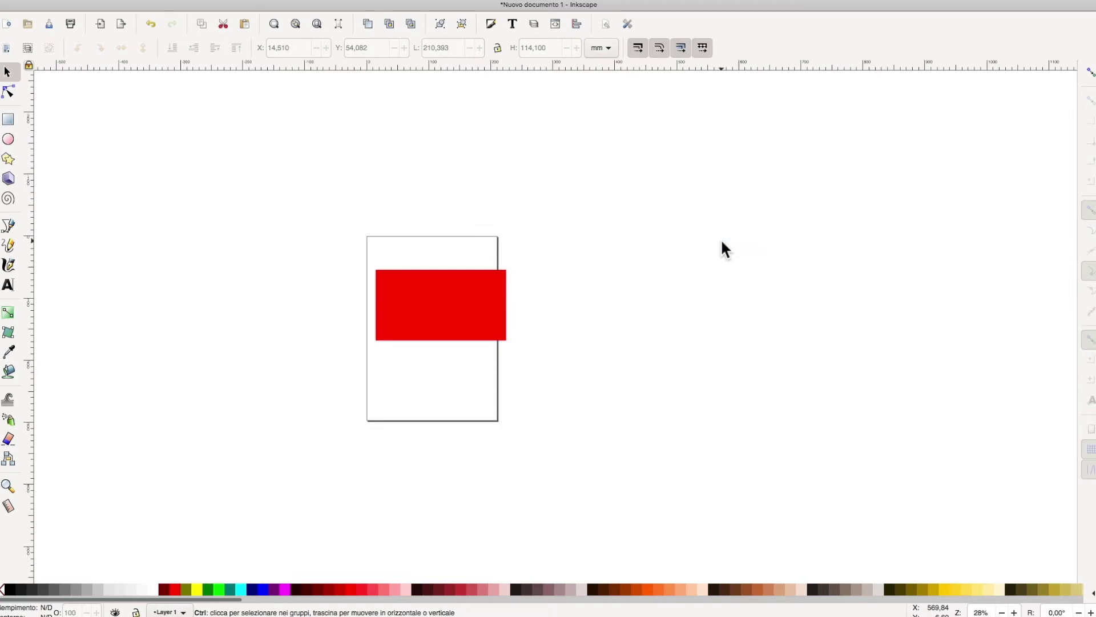
key(5)
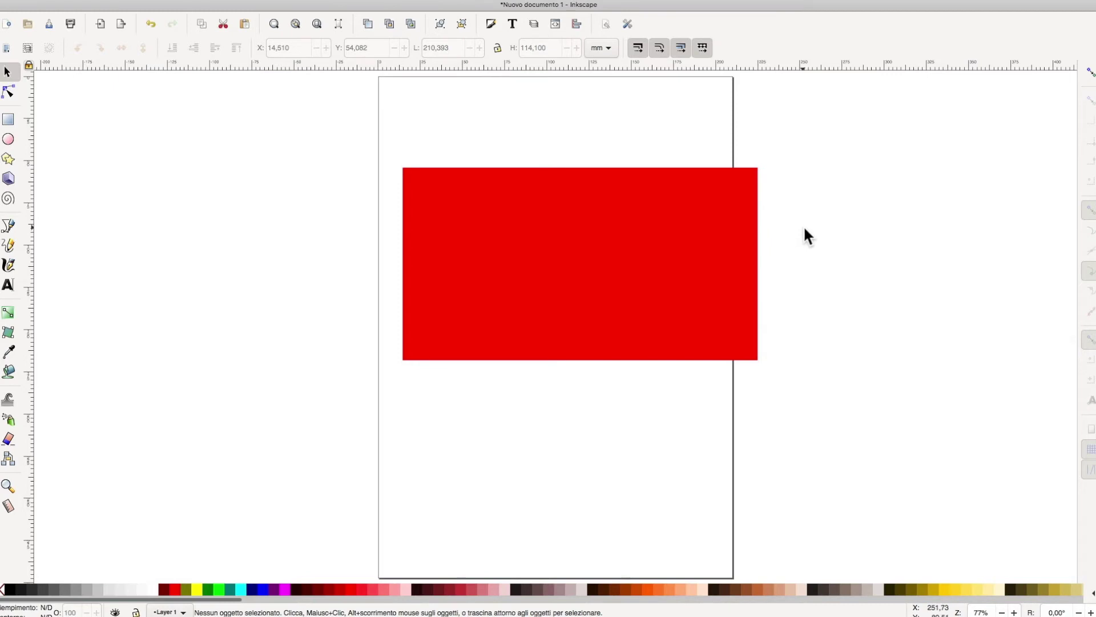
Zoom into a marked canvas area, then fit the whole page back into the window
key(shift)
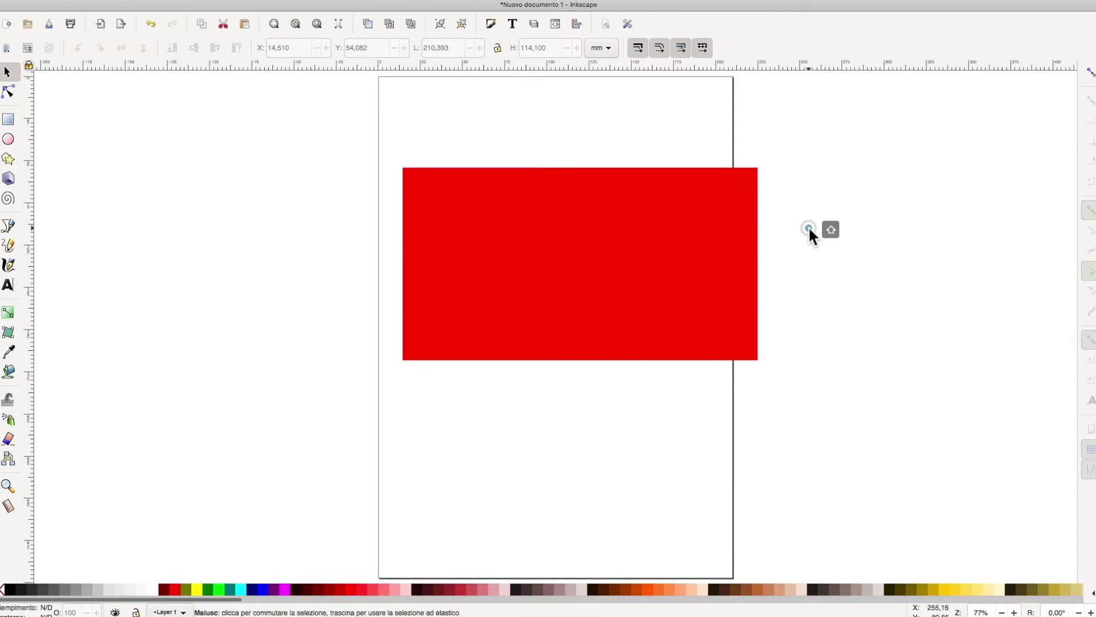
mouse_move(810, 231)
mouse_down()
mouse_move(843, 291)
mouse_move(845, 266)
mouse_up()
drag(844, 264, 846, 268)
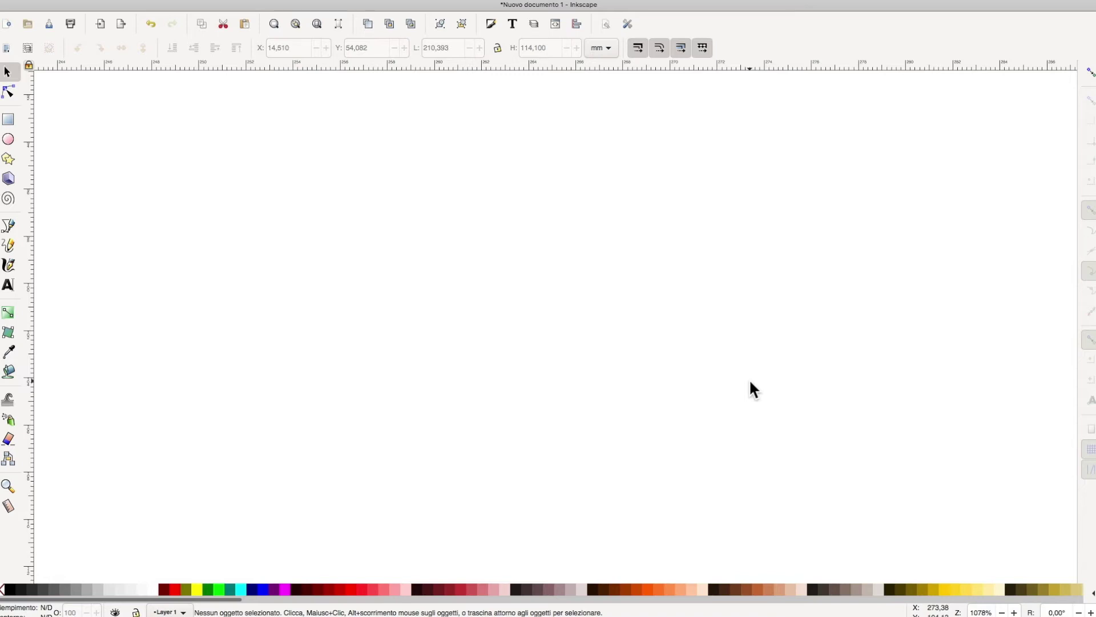
key(5)
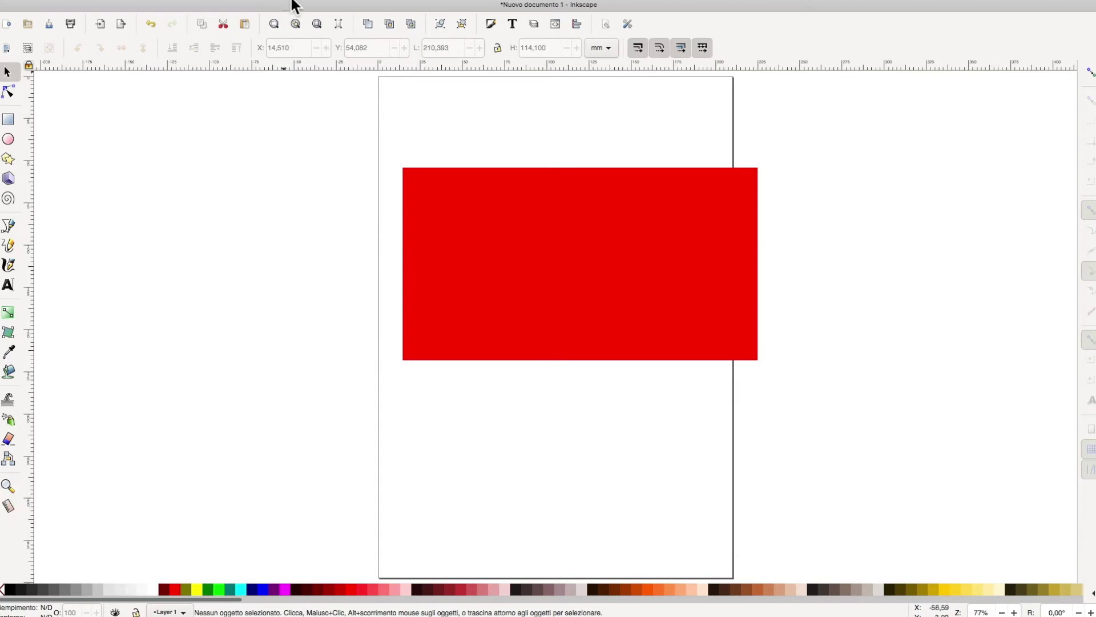
click(166, 4)
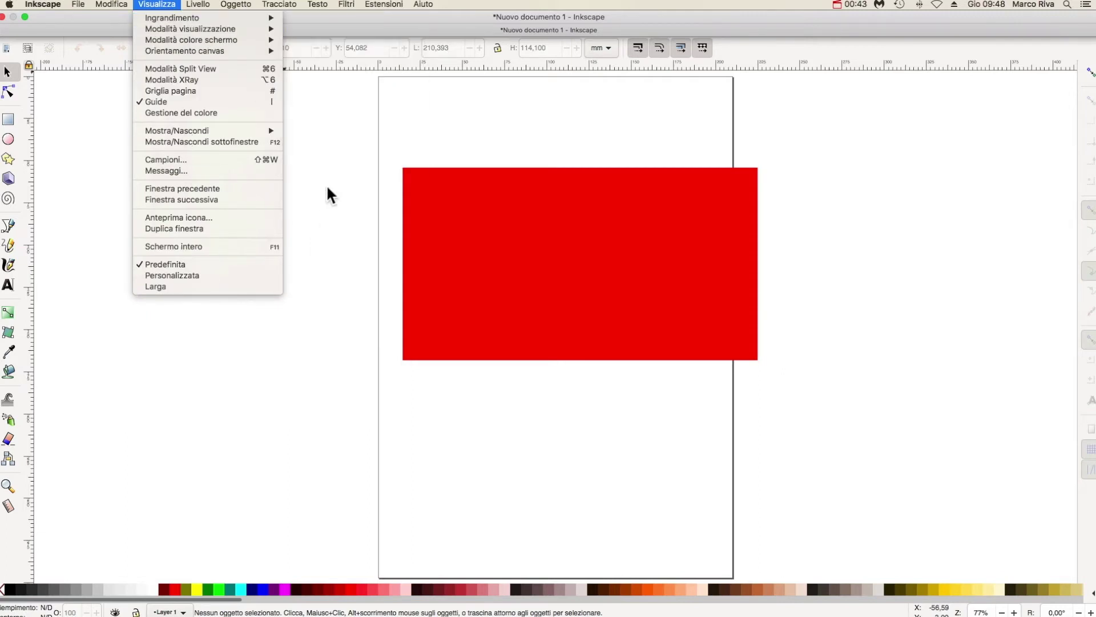
Switch the window to full screen with F11, hiding the menu bar
key(F11)
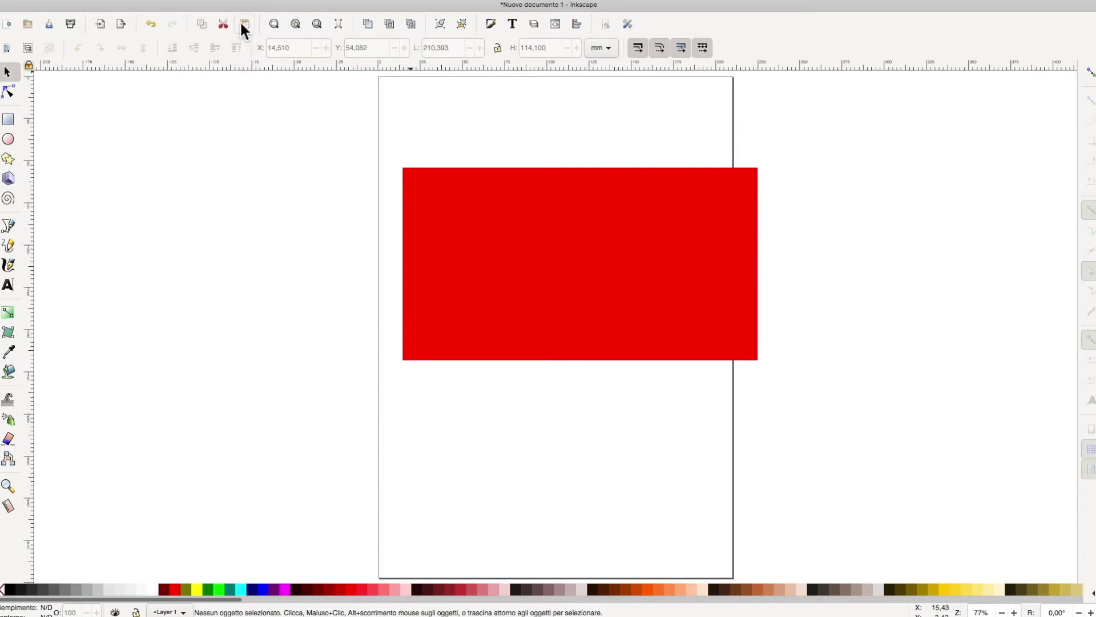
click(8, 93)
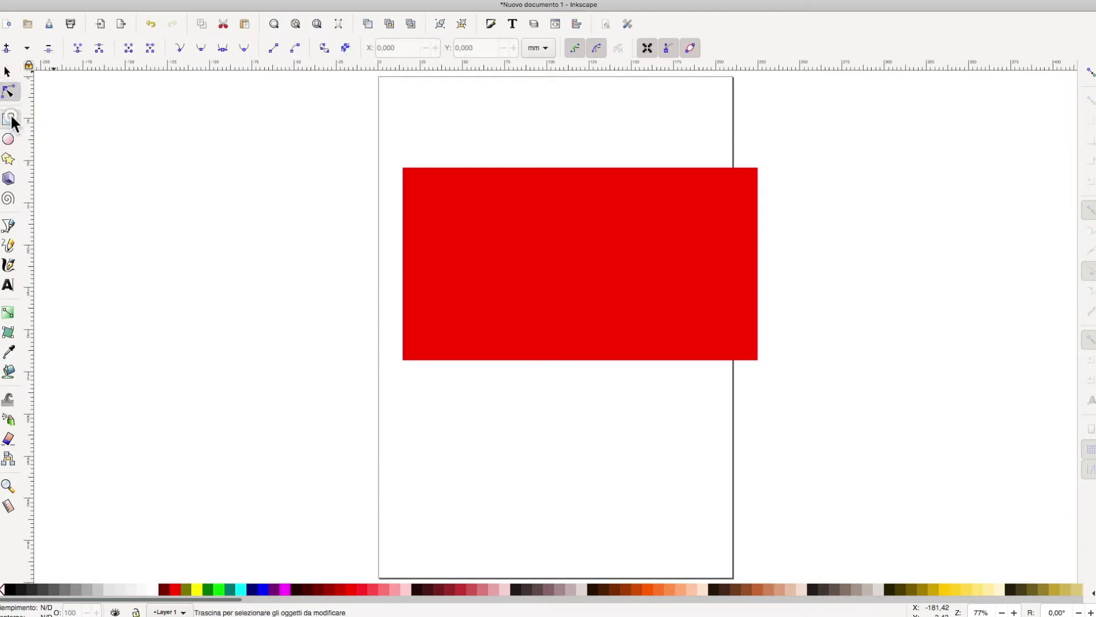
Cycle through the rectangle, ellipse, star, 3D box, spiral, pen and pencil tools
click(9, 119)
click(9, 143)
click(8, 160)
click(9, 180)
click(8, 200)
click(10, 227)
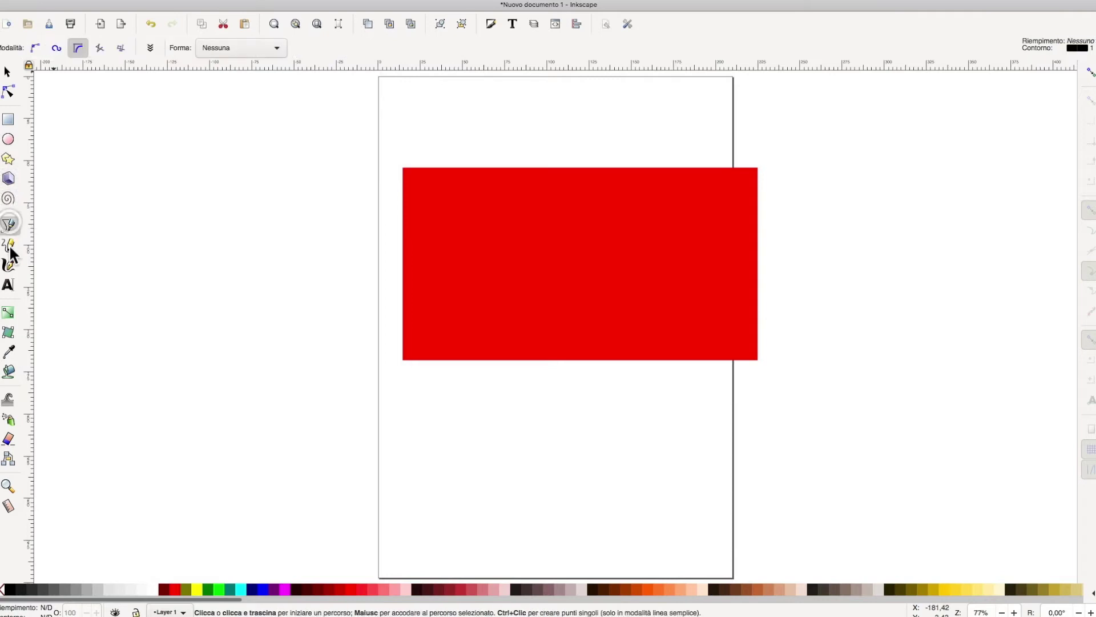
click(8, 246)
Try the text, gradient, mesh, dropper, paint bucket and tweak tools, ending on Rectangle
click(8, 285)
click(11, 314)
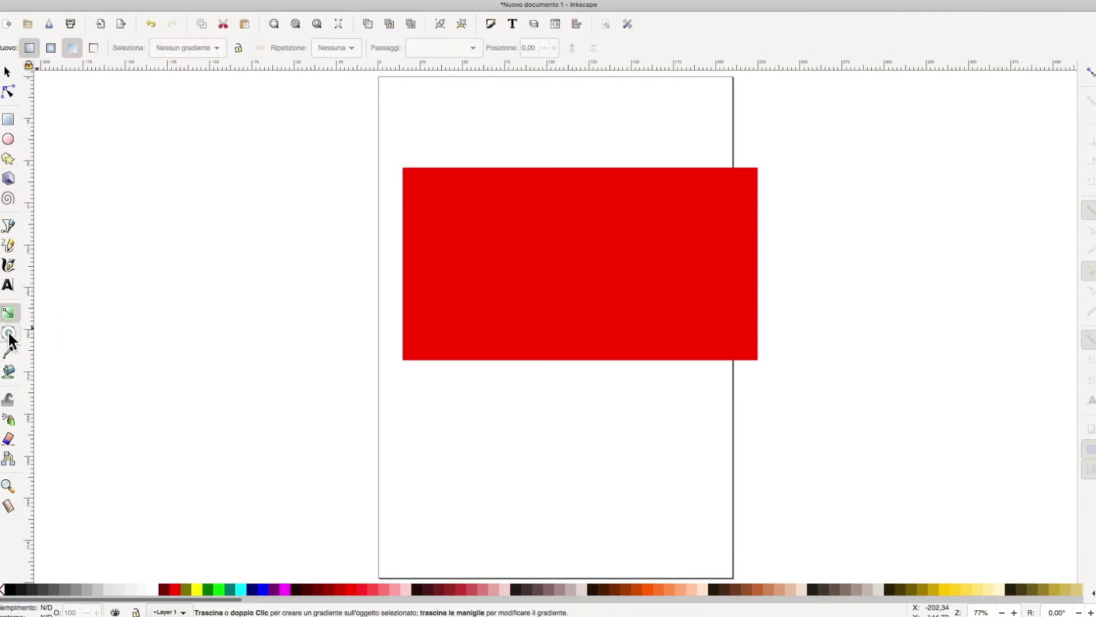
click(8, 336)
click(12, 355)
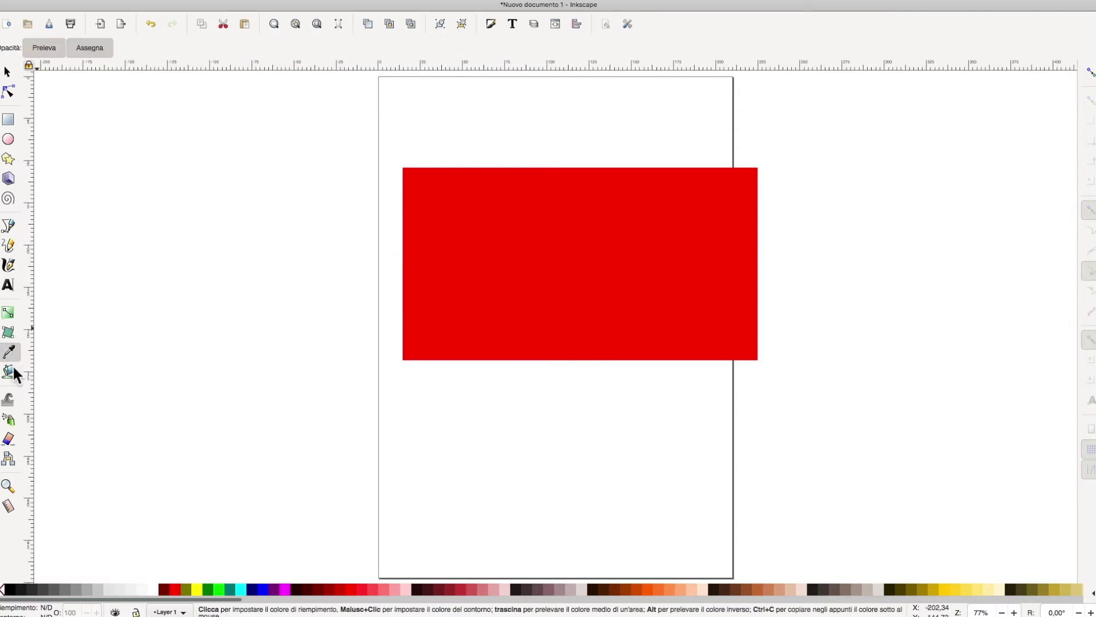
click(11, 372)
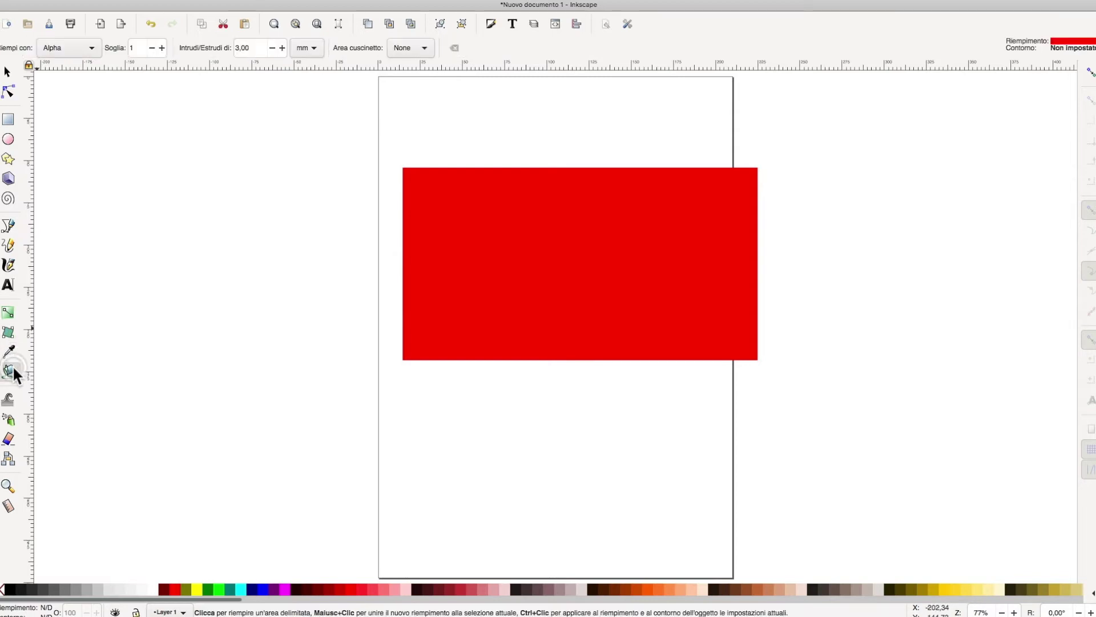
click(11, 400)
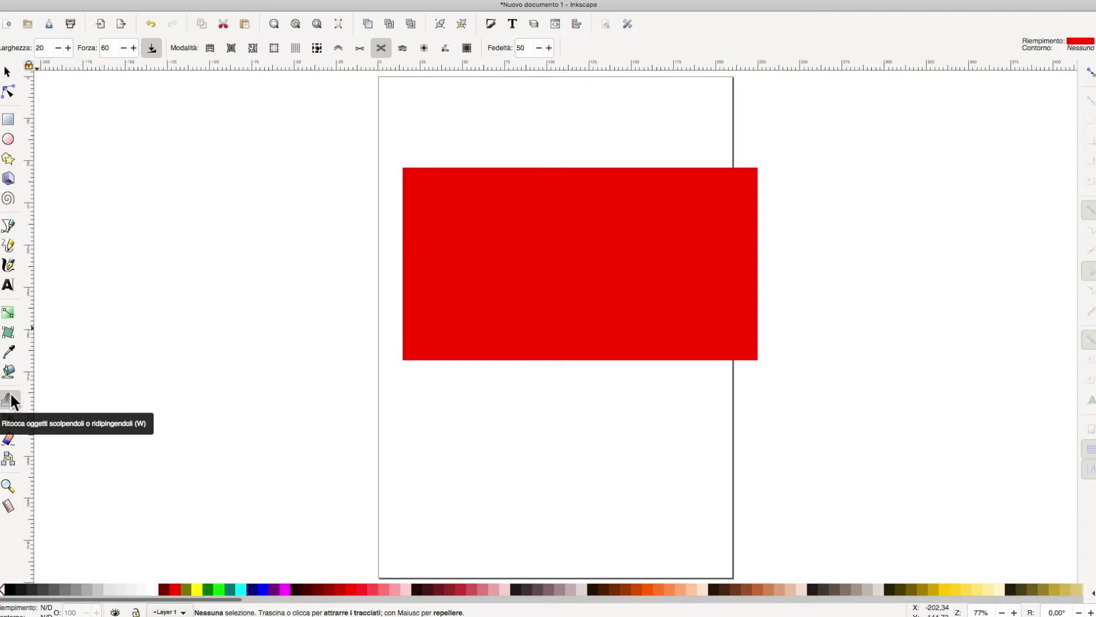
click(172, 91)
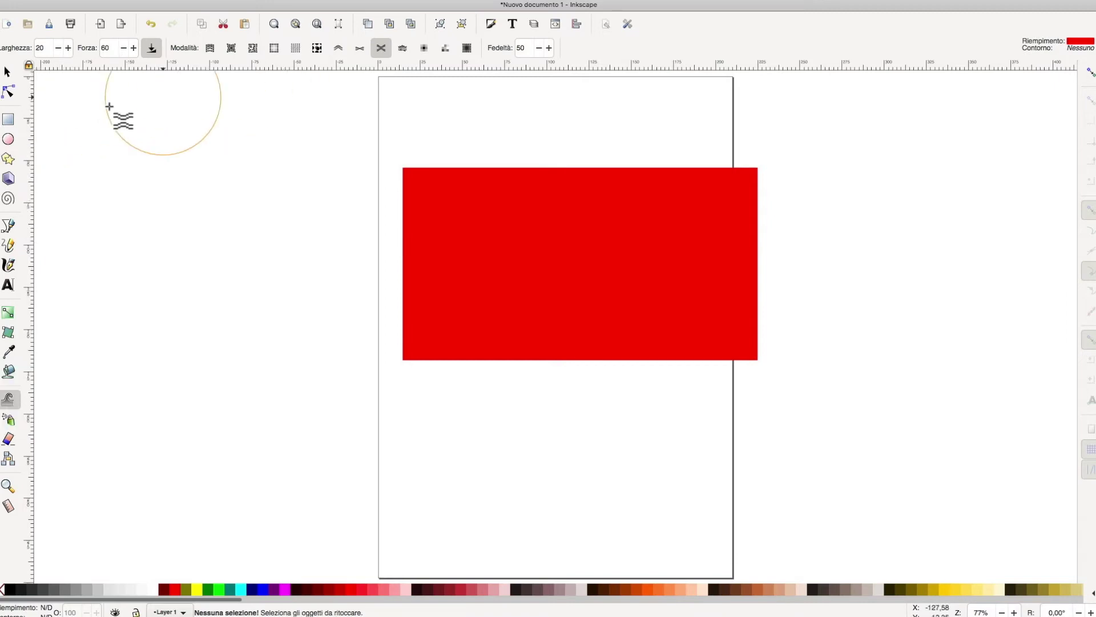
click(8, 120)
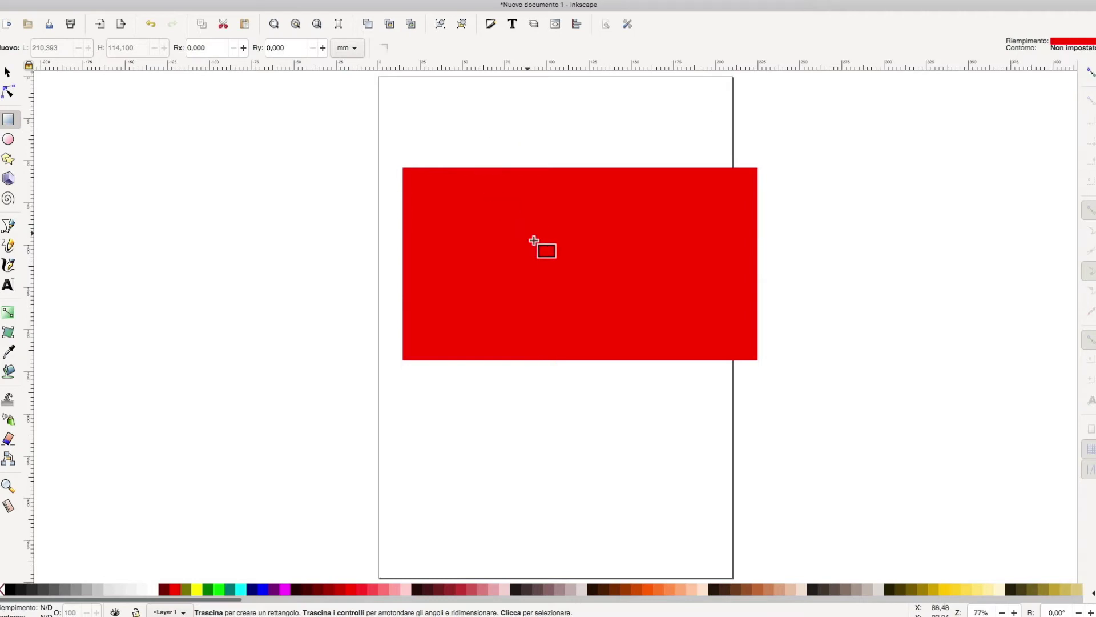
View the Rectangle tool's style preferences, close them, and return to the Selector tool
double_click(1066, 42)
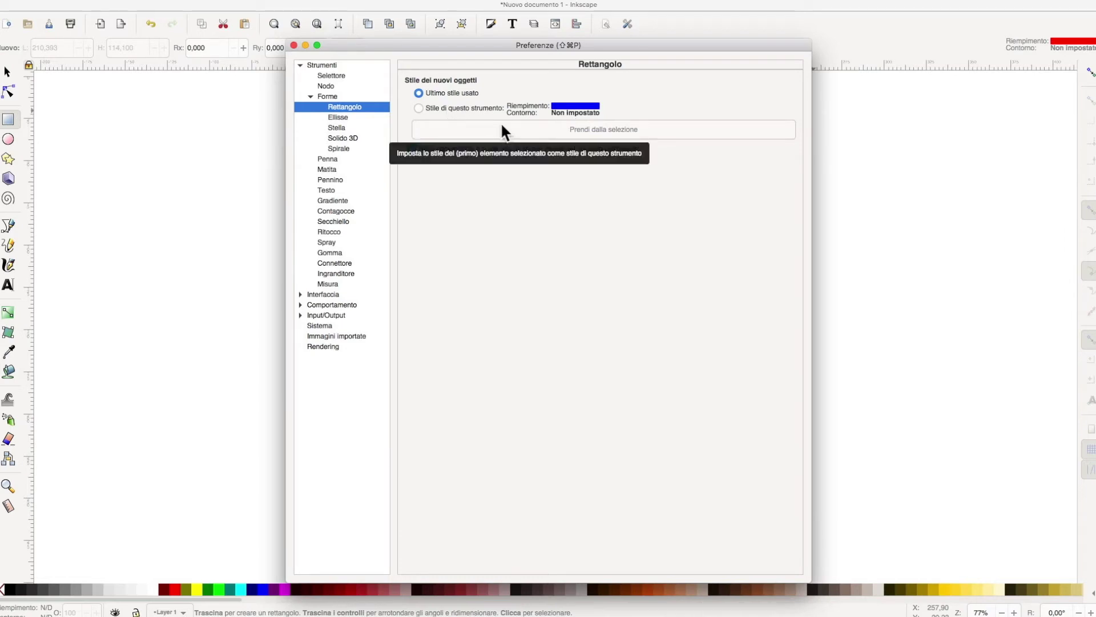
click(294, 46)
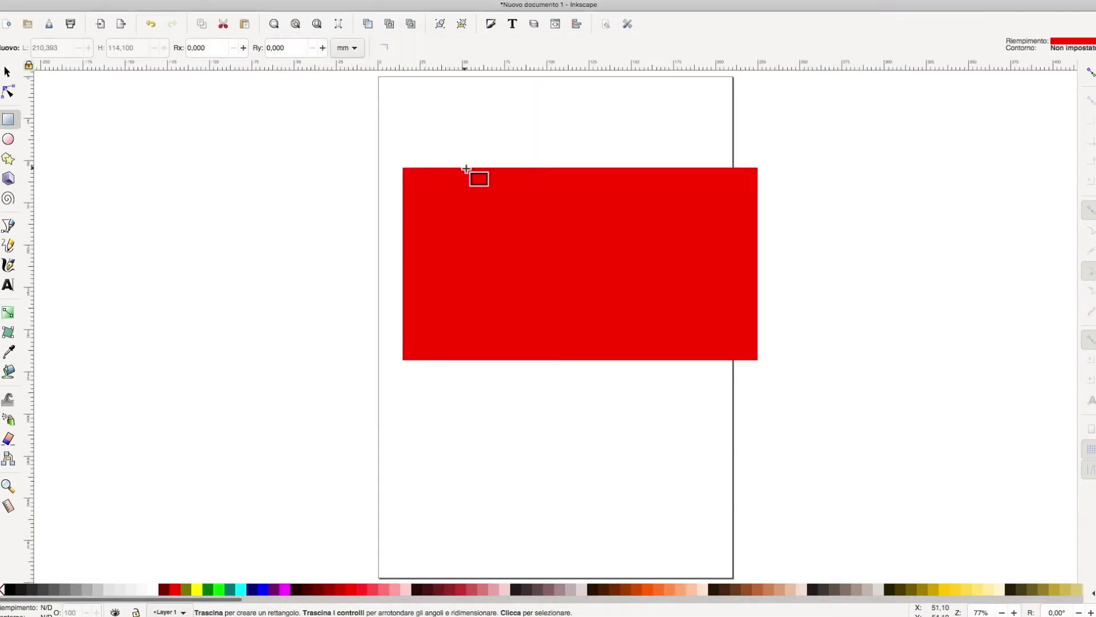
click(8, 72)
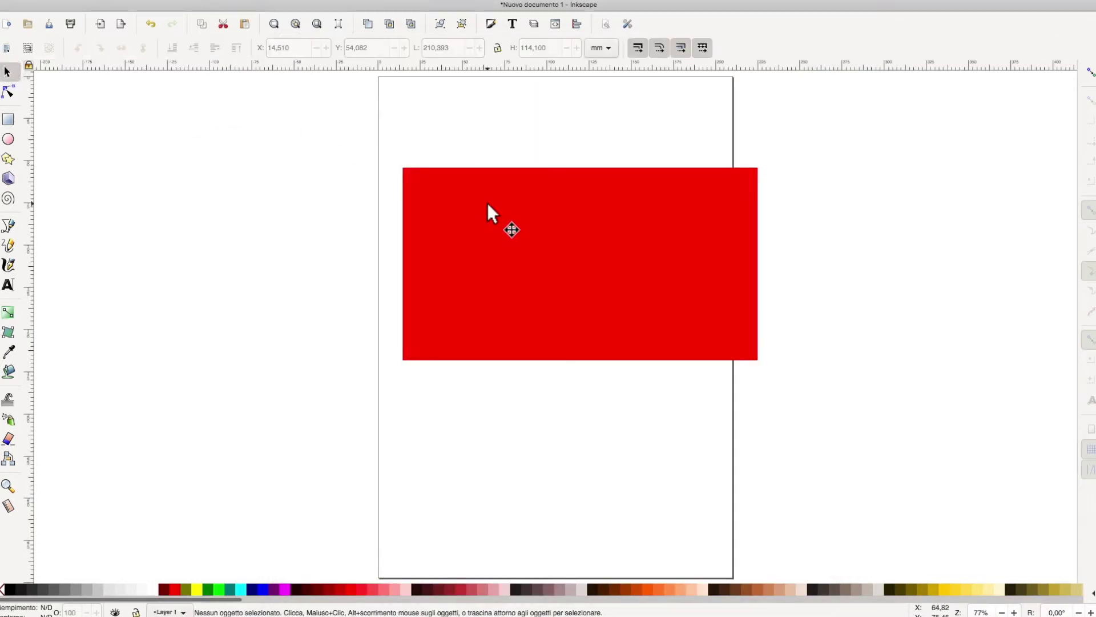
Turn global snapping on and pick the Rectangle tool
click(1090, 73)
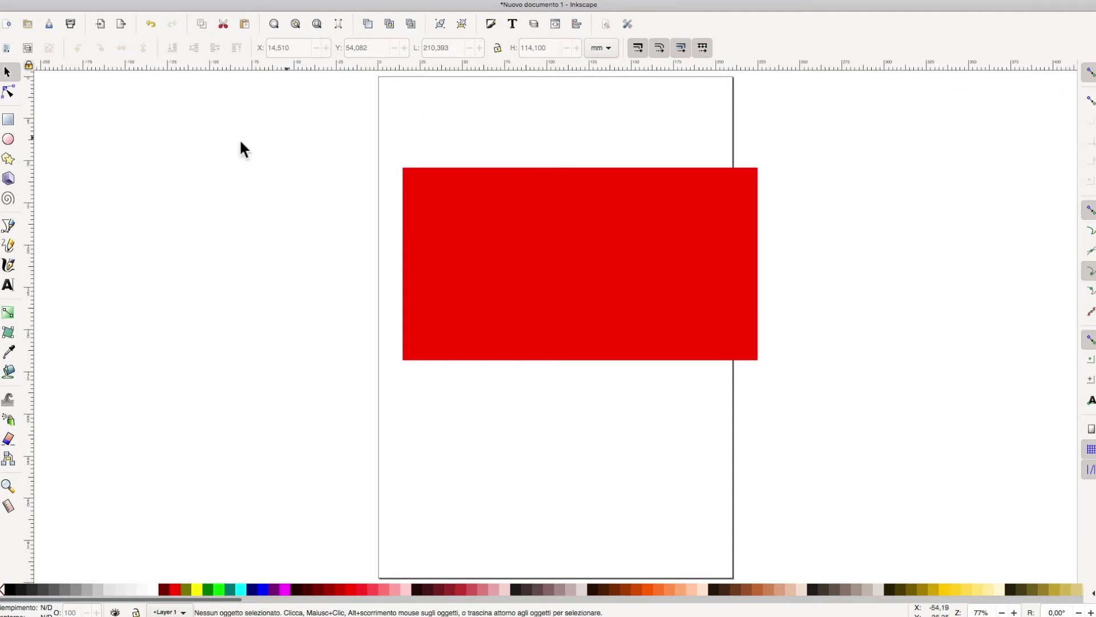
click(8, 119)
Draw a green rectangle left of the page and move it right of the page
drag(161, 199, 279, 288)
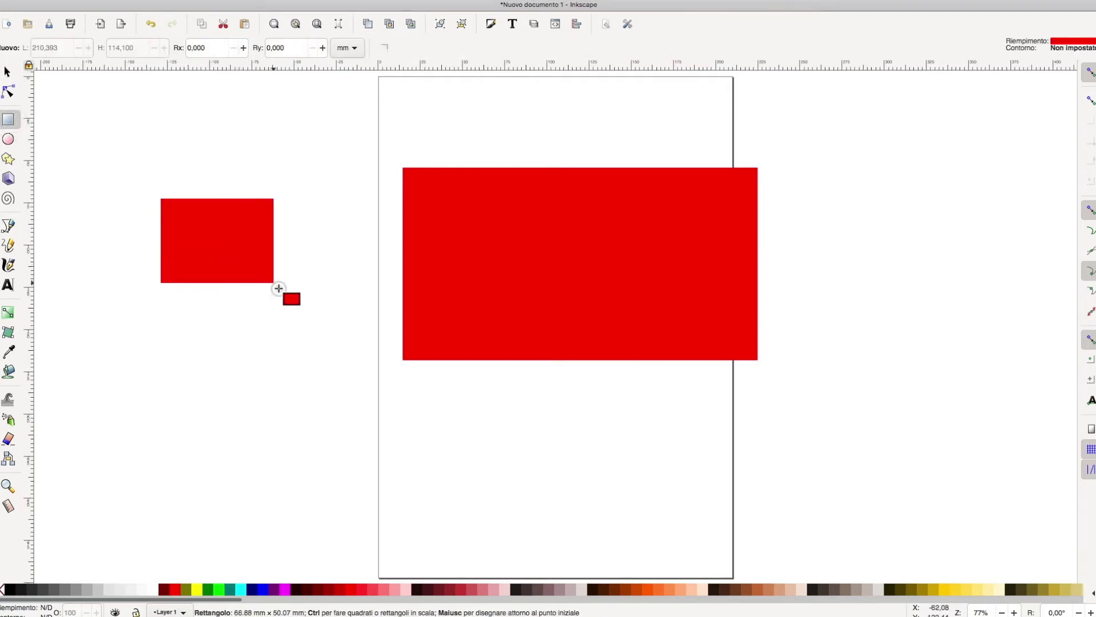
click(208, 589)
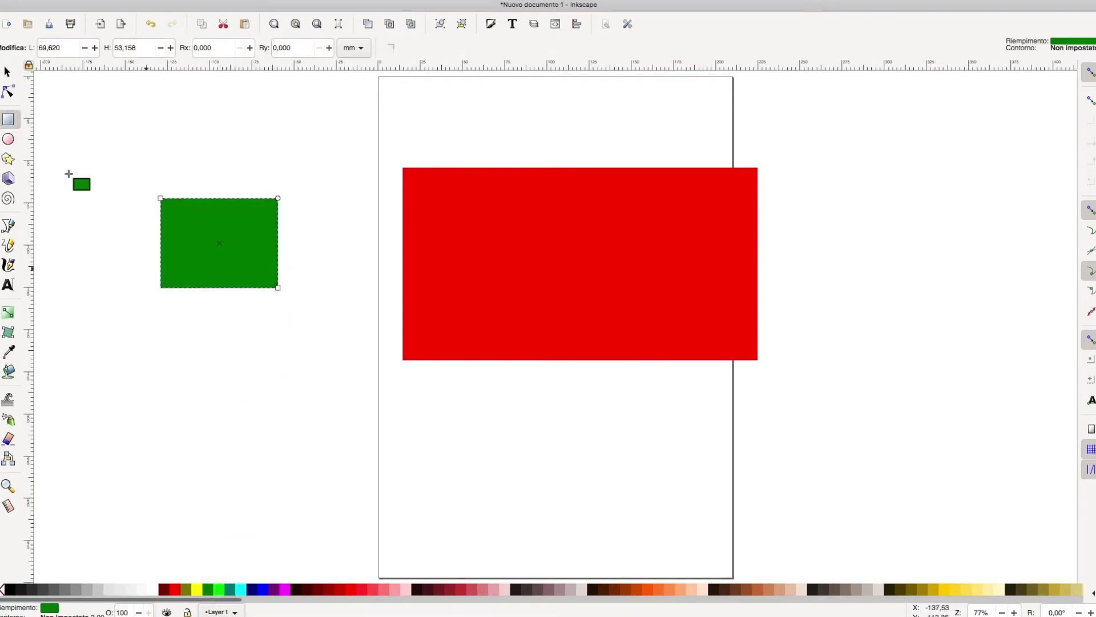
click(8, 71)
mouse_move(200, 190)
mouse_down()
mouse_move(950, 400)
mouse_move(843, 220)
mouse_up()
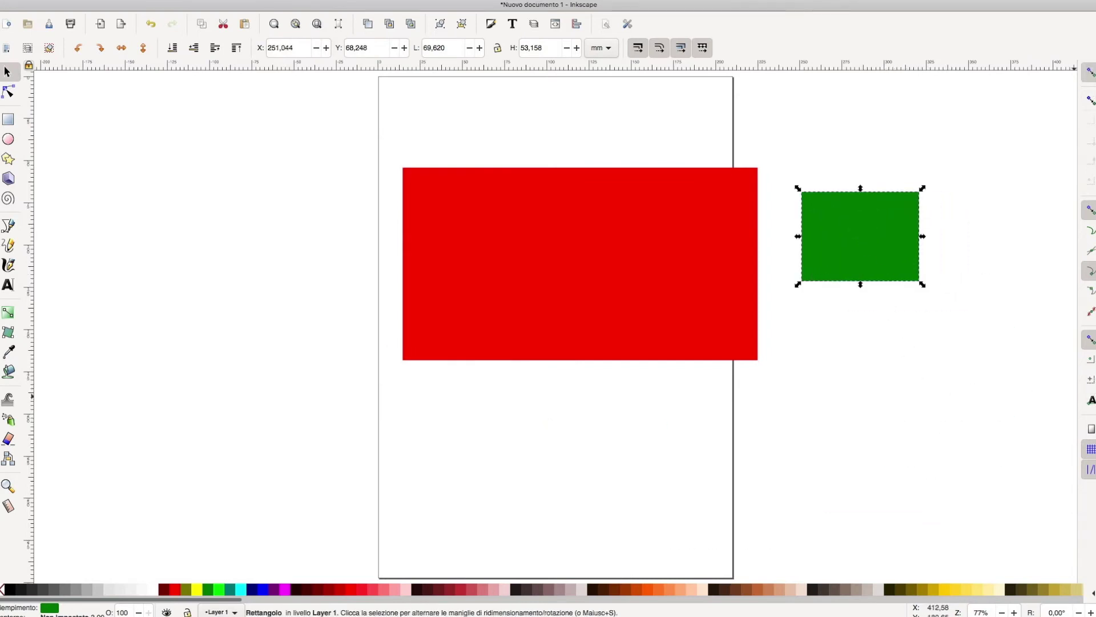
Disable node snapping, enable bounding-box and other-point snapping, and drag the green rectangle onto the red one
click(1089, 210)
click(1089, 100)
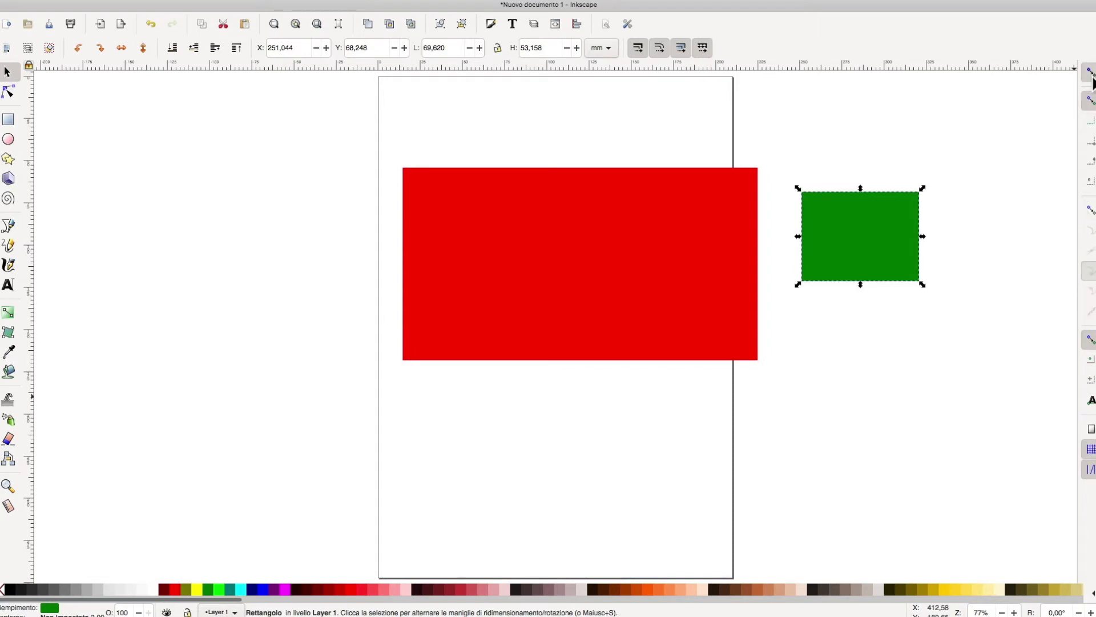
click(1090, 101)
click(1090, 210)
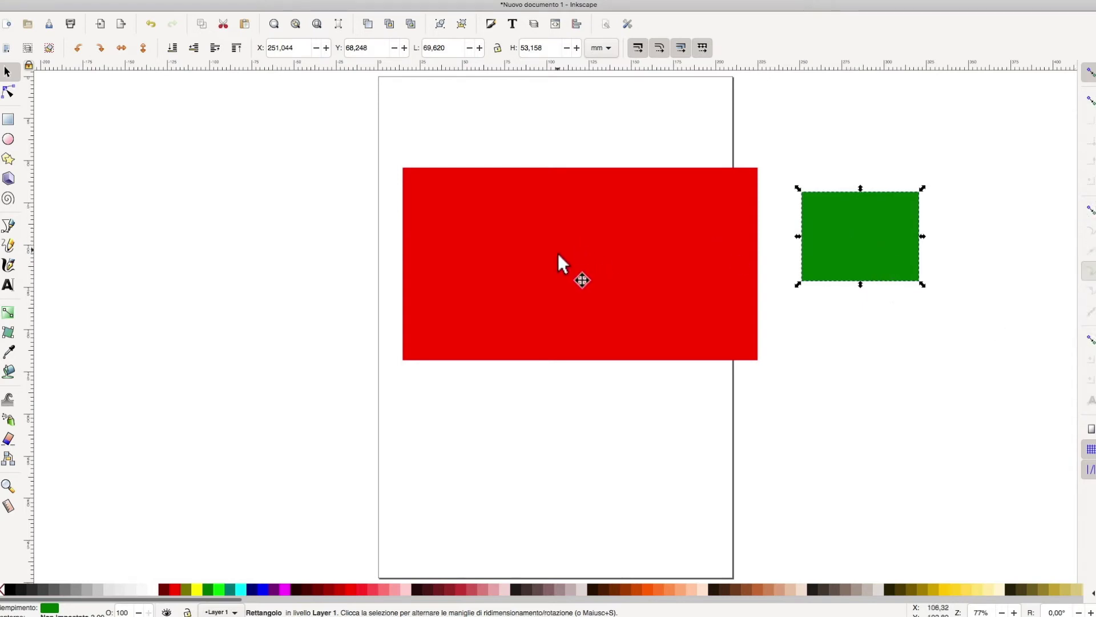
click(1092, 342)
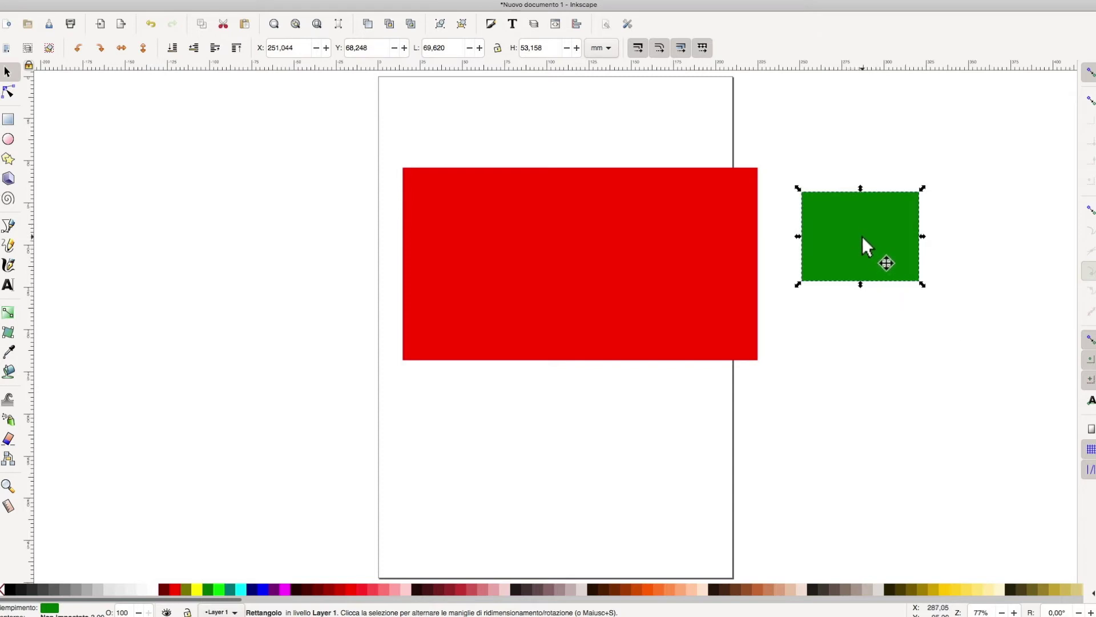
drag(863, 239, 575, 264)
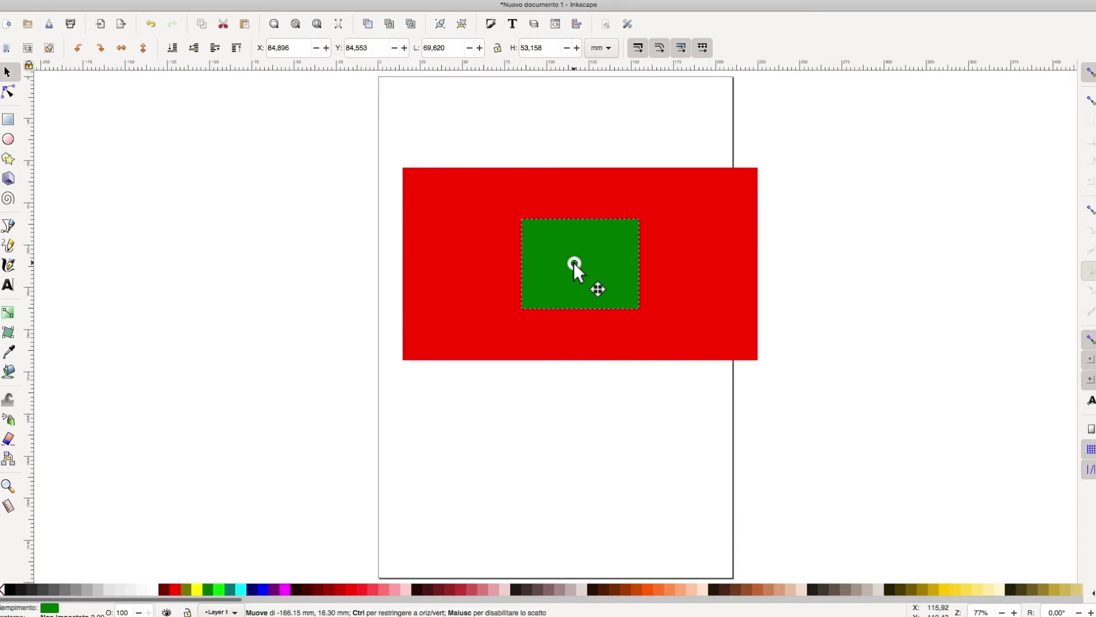
Snap the green rectangle's centre to the red rectangle's centre, then disable all snapping
drag(585, 266, 578, 260)
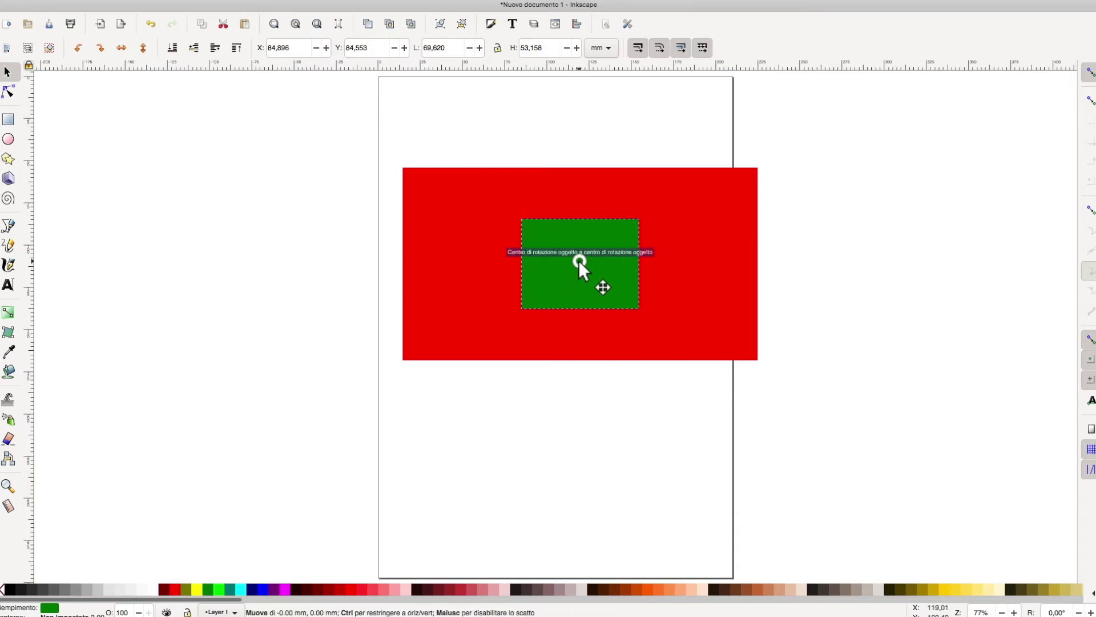
drag(577, 260, 579, 260)
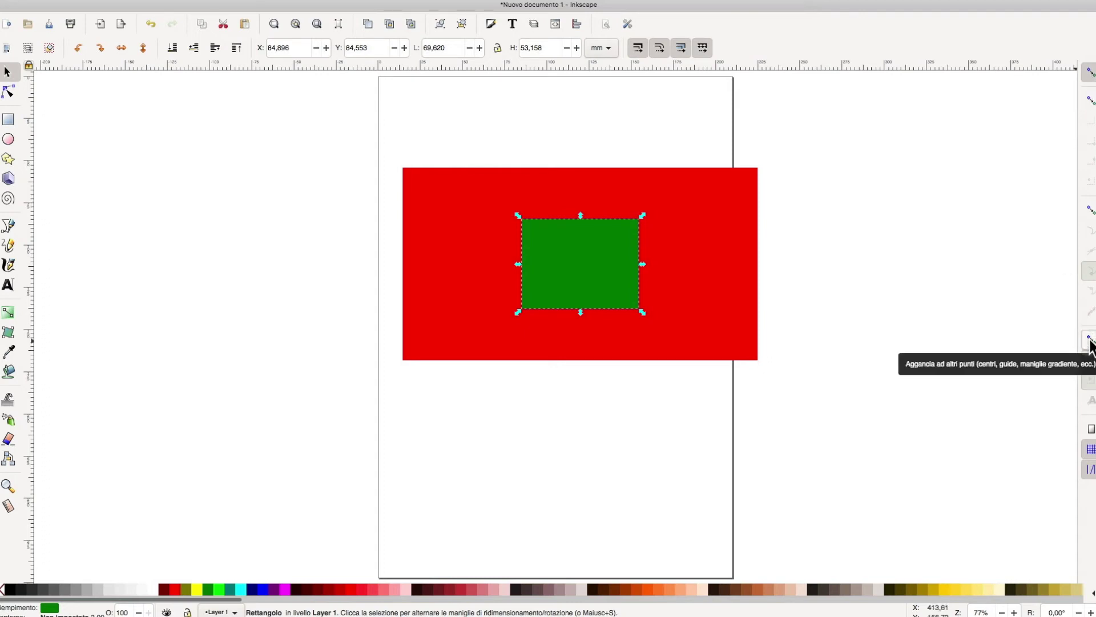
click(1089, 341)
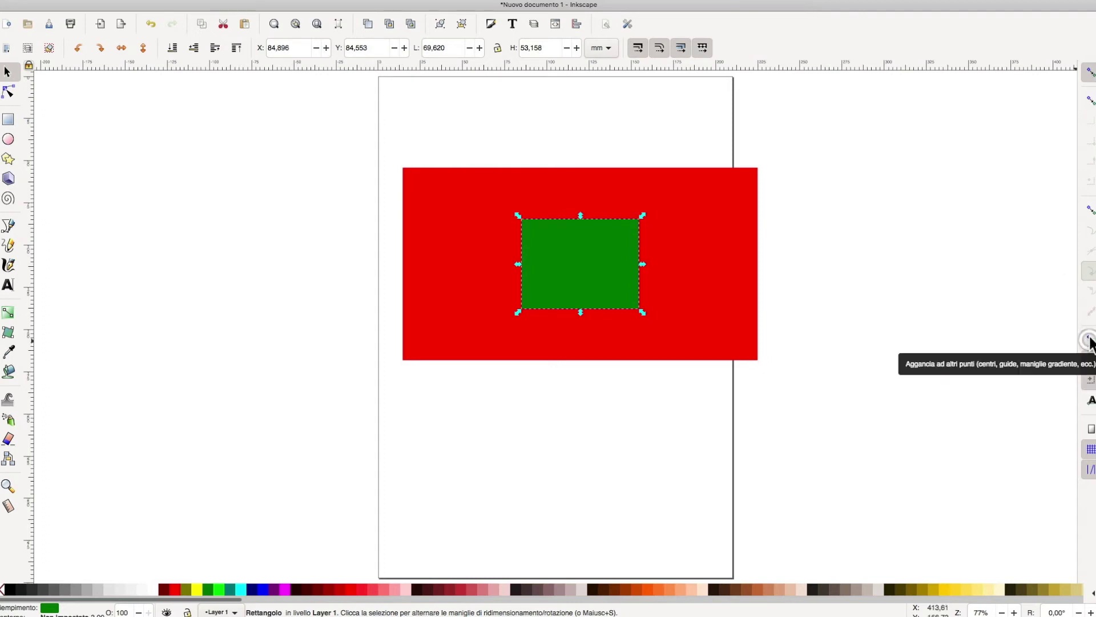
click(1089, 69)
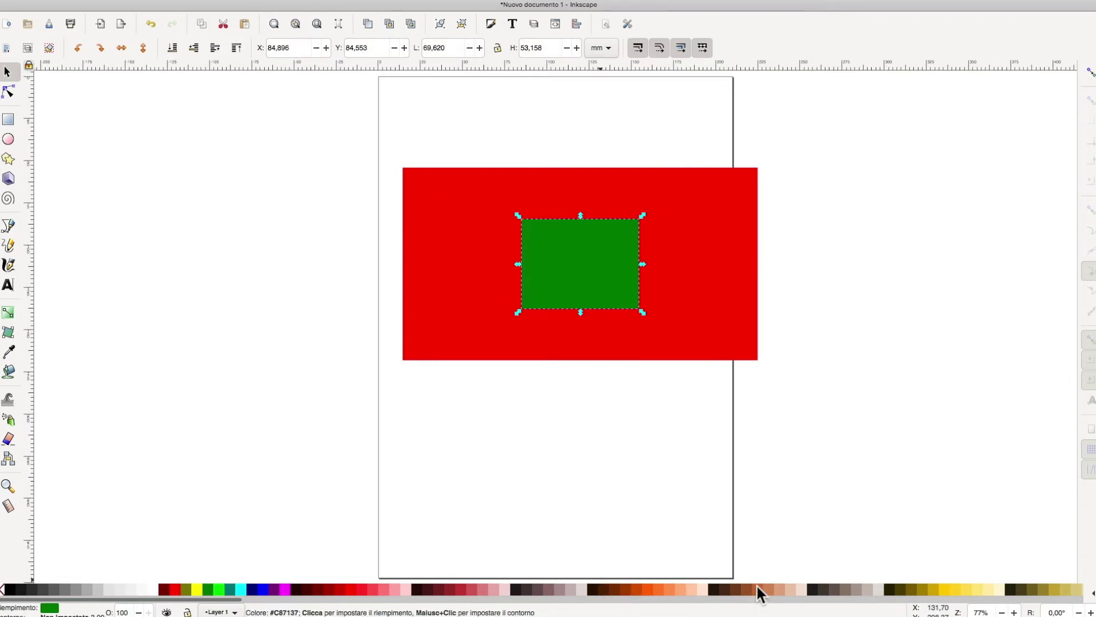
scroll(758, 594, right, 5)
scroll(759, 594, right, 5)
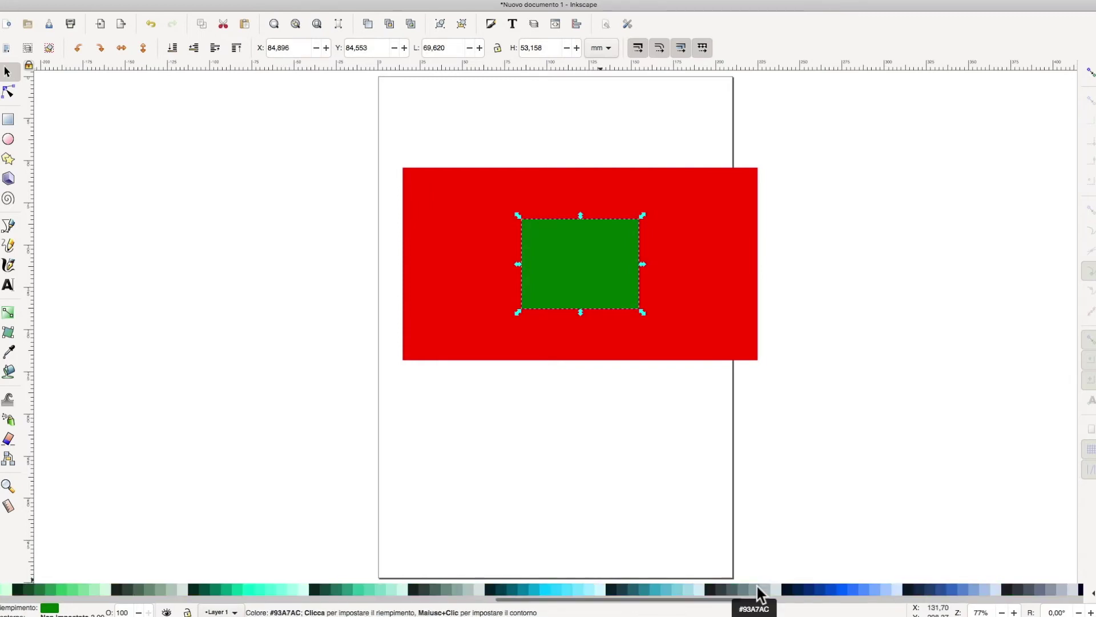
scroll(759, 594, right, 5)
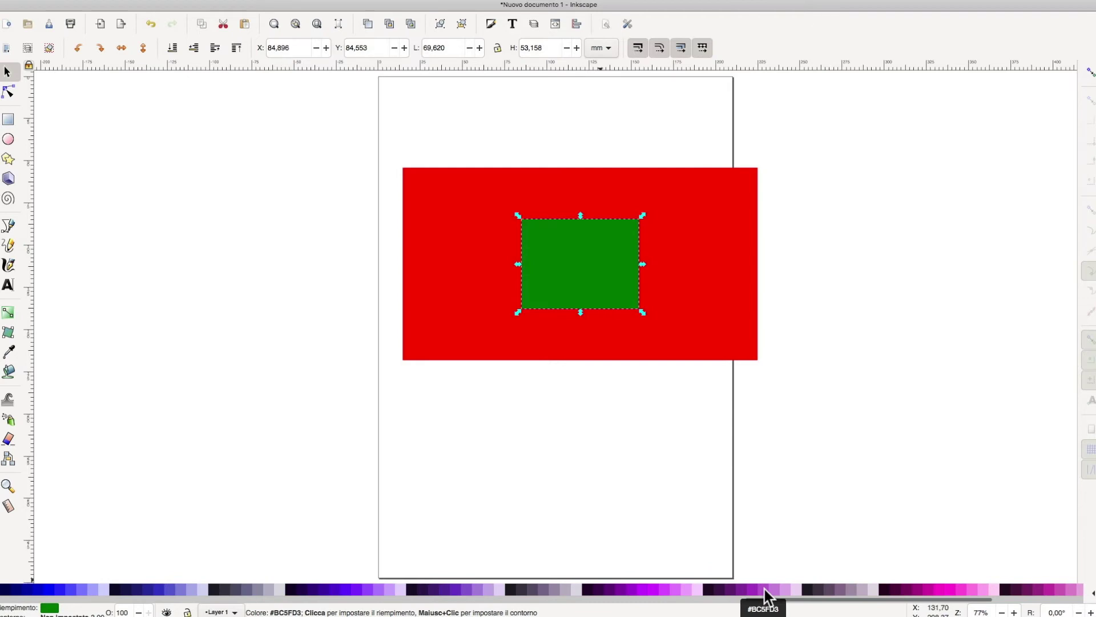
scroll(765, 594, left, 3)
scroll(767, 593, left, 3)
scroll(767, 593, right, 5)
mouse_move(842, 607)
mouse_down()
mouse_move(183, 599)
mouse_move(1079, 605)
mouse_up()
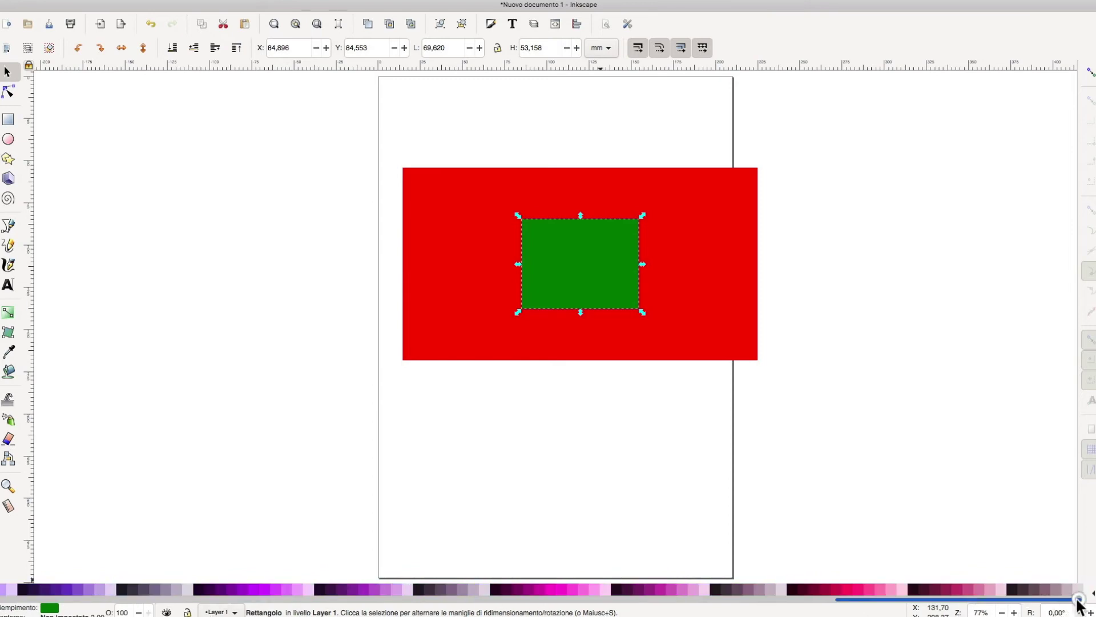
click(1093, 594)
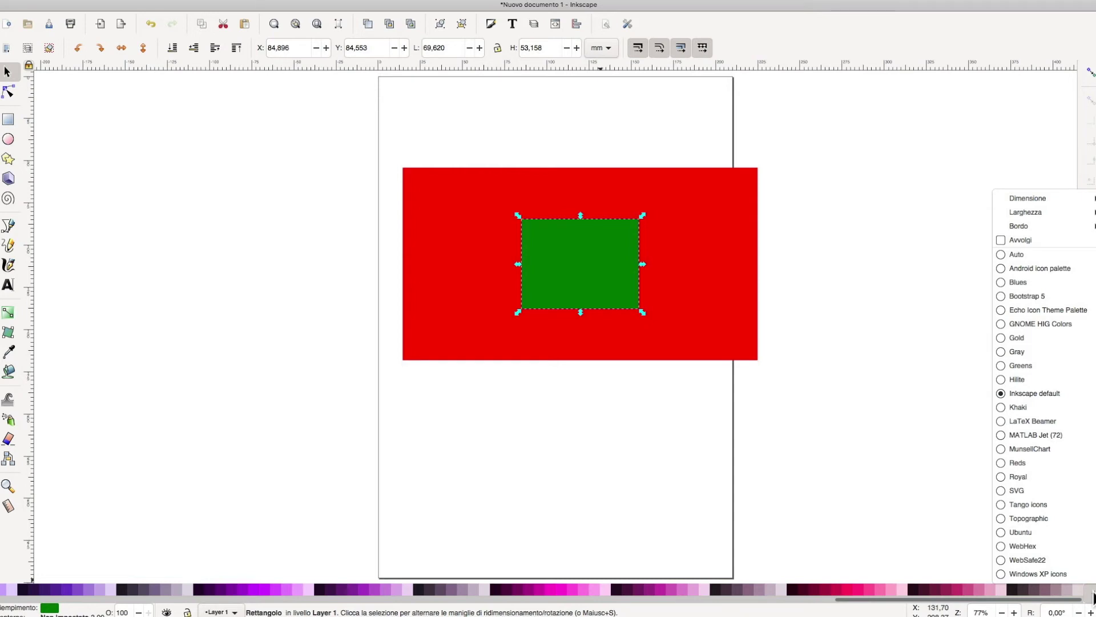
click(1034, 573)
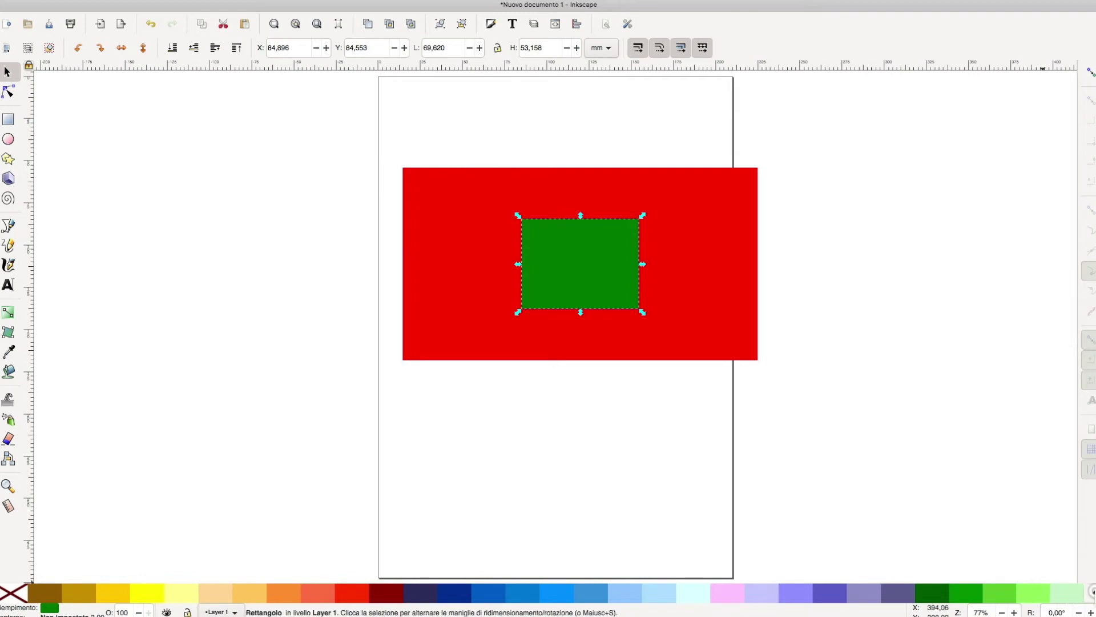
click(1092, 593)
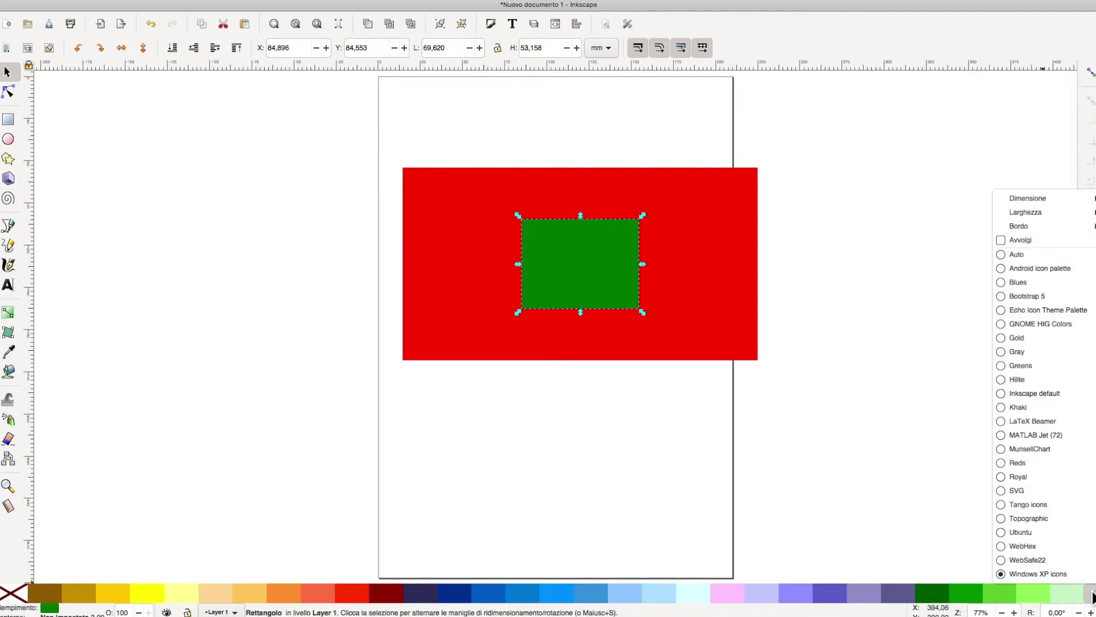
click(1014, 533)
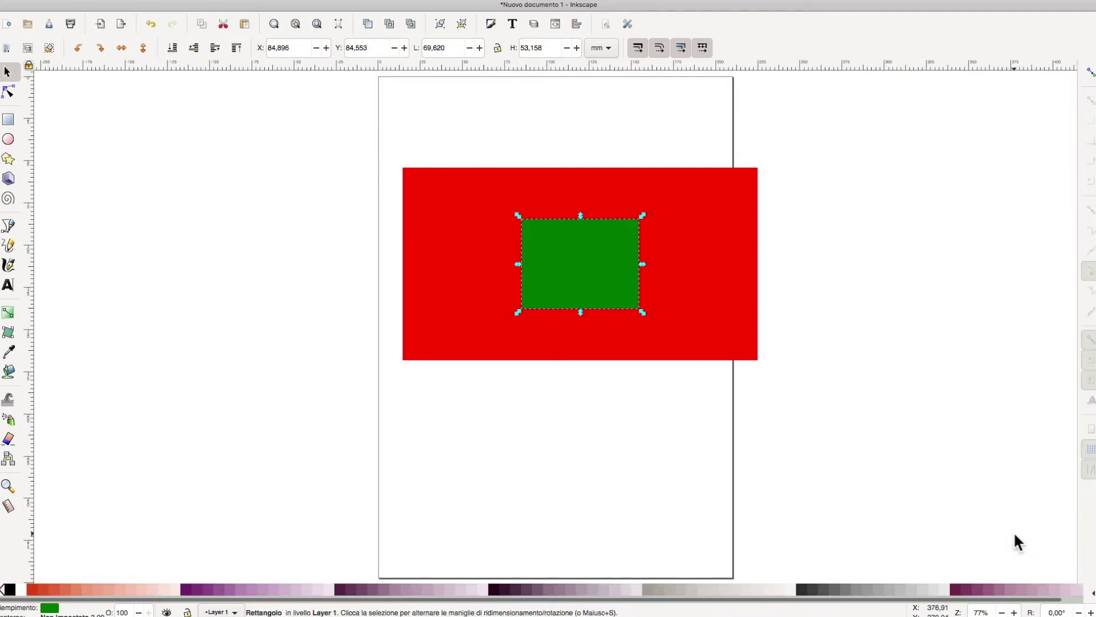
click(1092, 593)
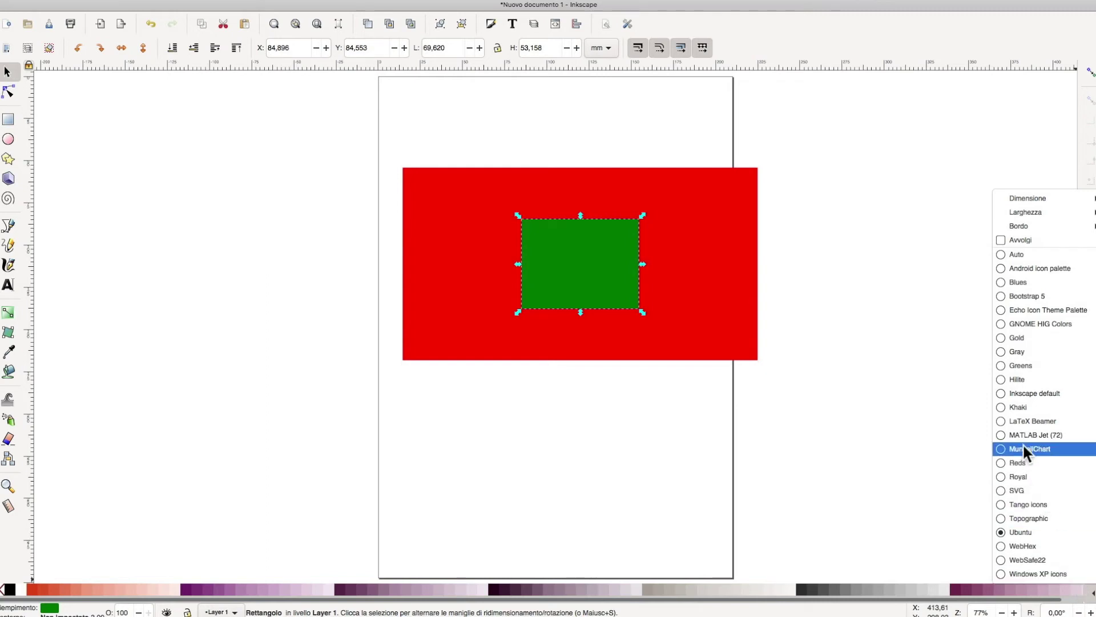
click(1002, 393)
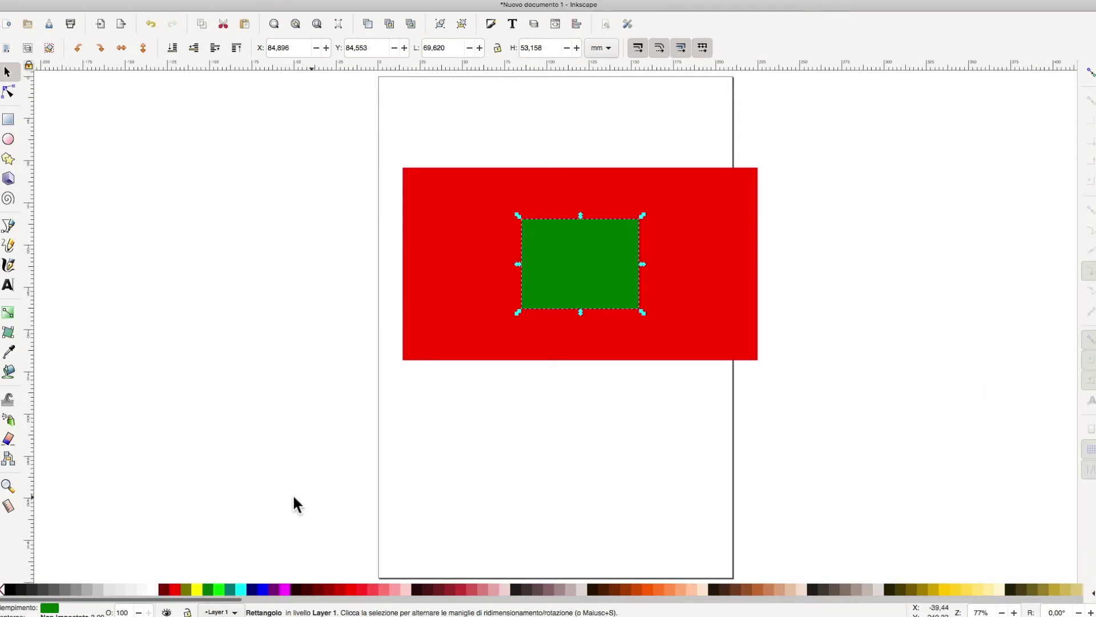
Try gray, orange and dark brown palette fills and an orange outline on the large rectangle
click(443, 342)
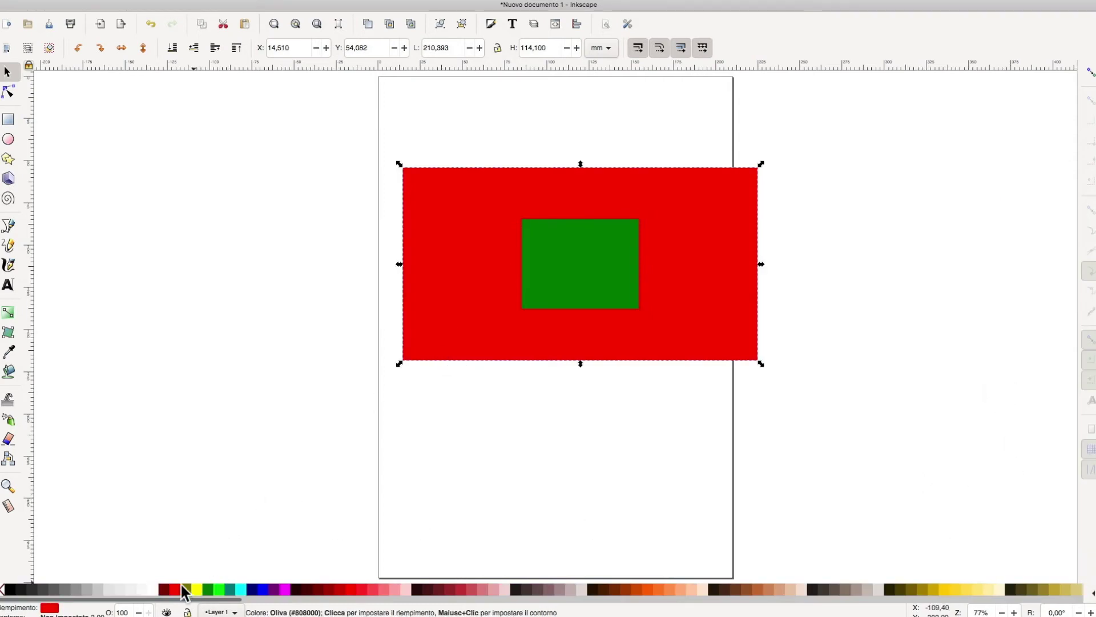
mouse_move(64, 588)
mouse_down()
mouse_move(473, 330)
mouse_move(471, 304)
mouse_up()
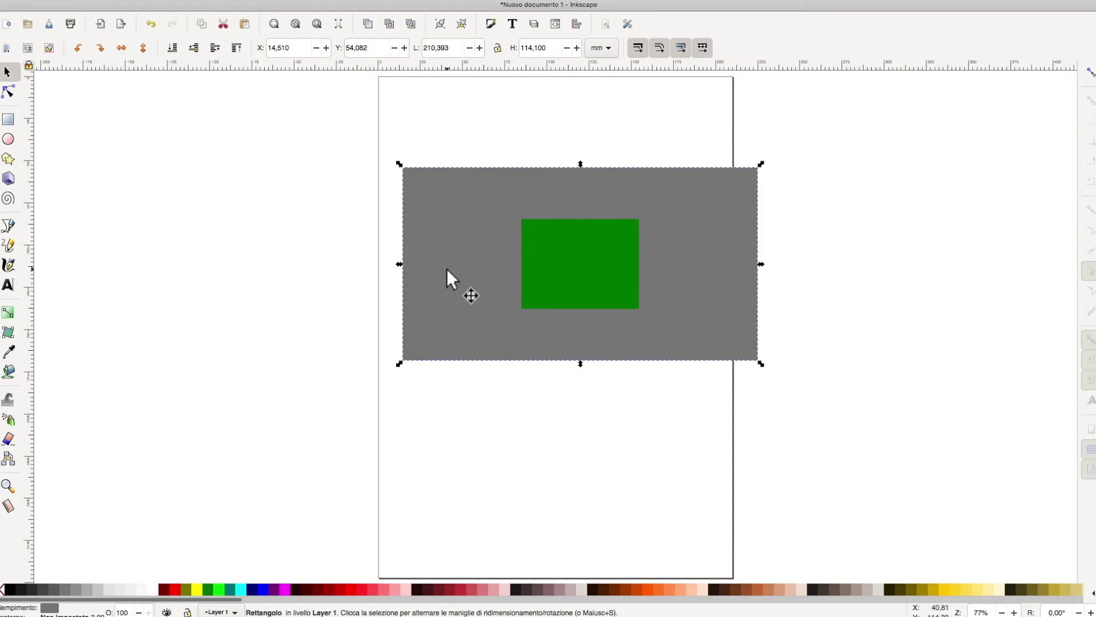
mouse_move(649, 586)
mouse_down()
mouse_move(560, 447)
mouse_move(470, 348)
mouse_up()
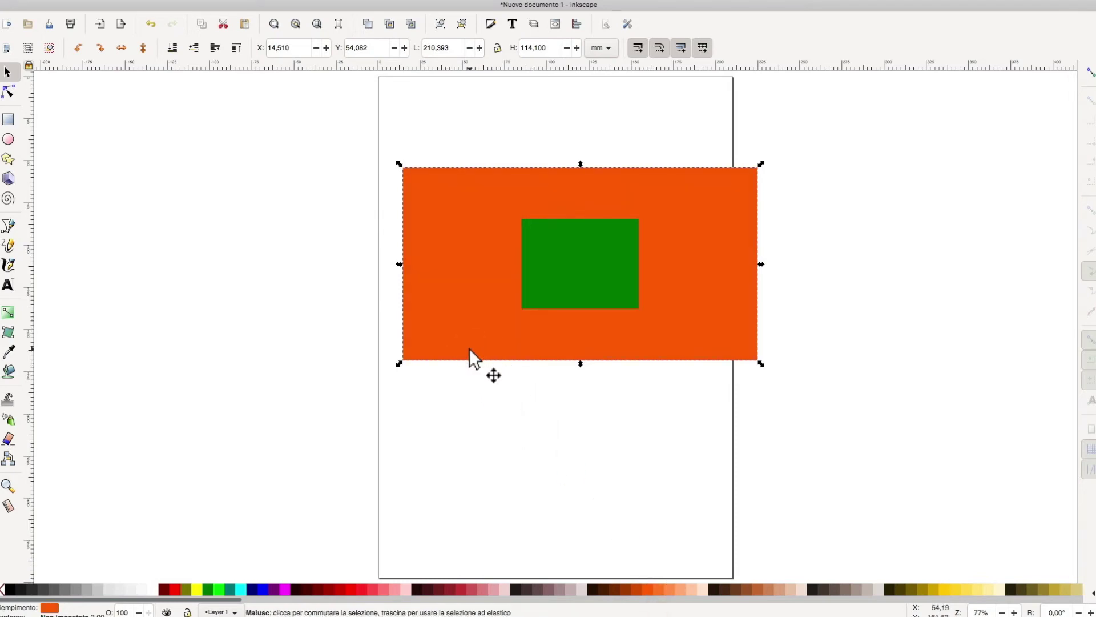
drag(650, 586, 550, 358)
click(562, 338)
drag(626, 587, 665, 351)
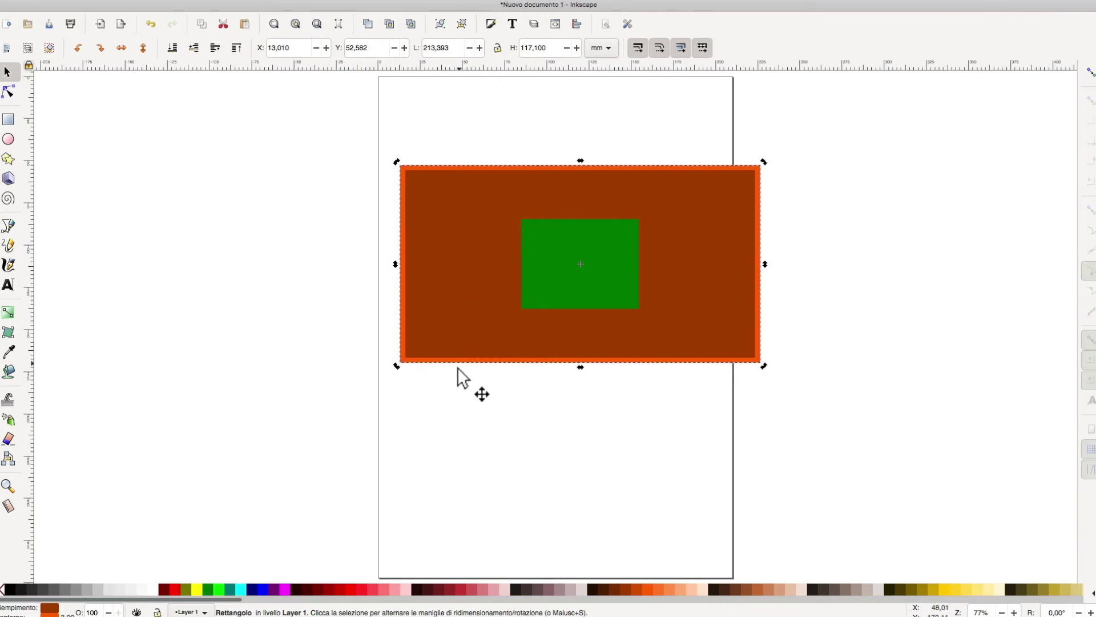
Give the large rectangle a red outline and a lime green fill
key(shift)
shift+click(352, 588)
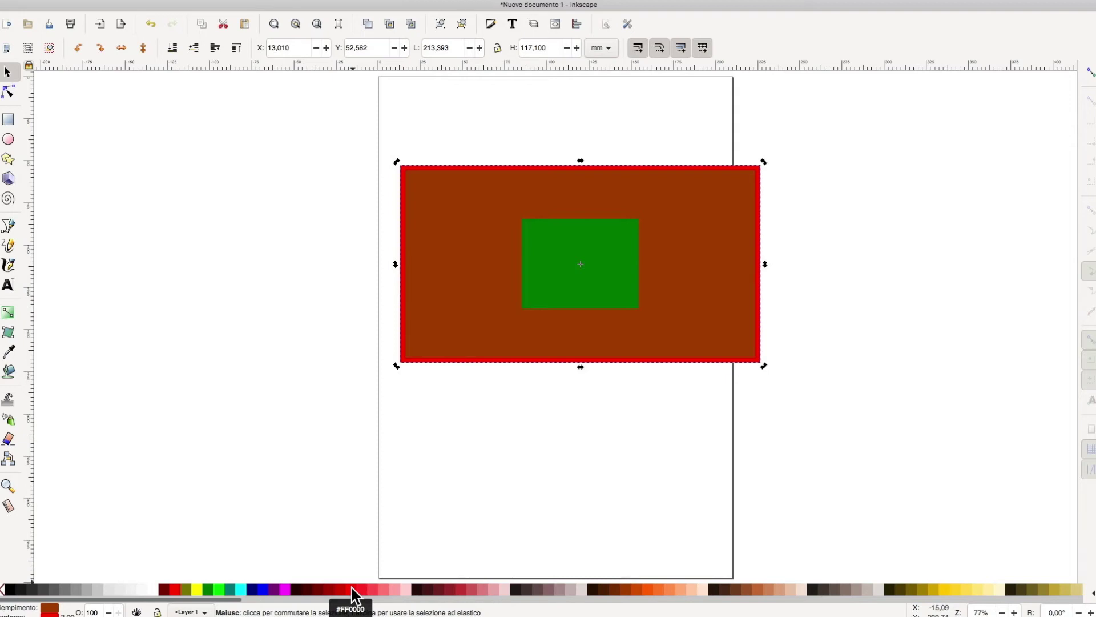
click(219, 588)
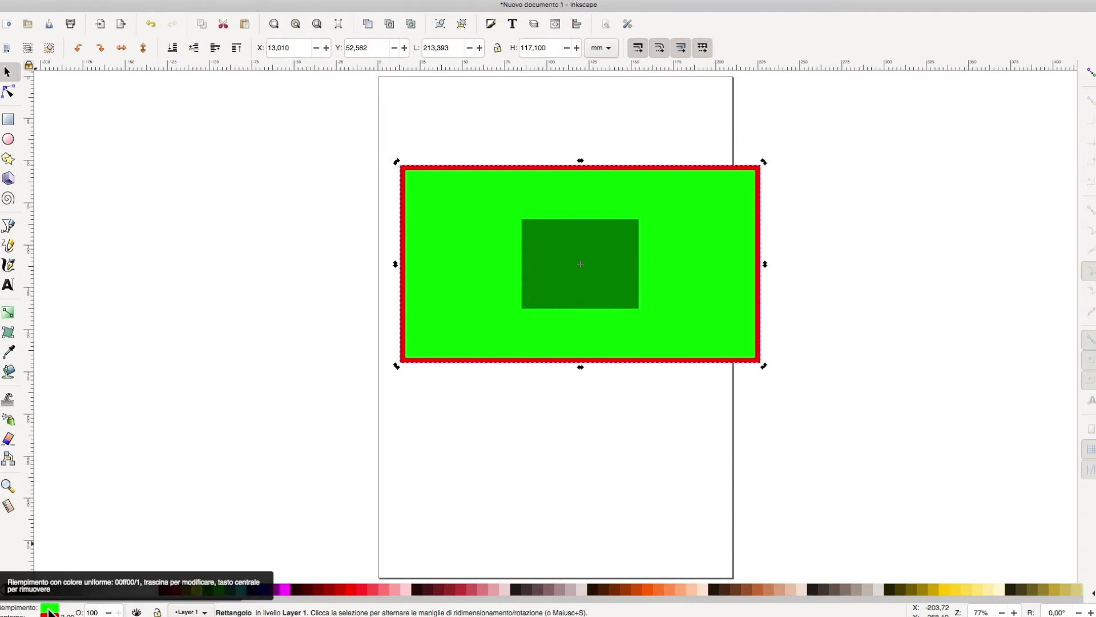
click(50, 610)
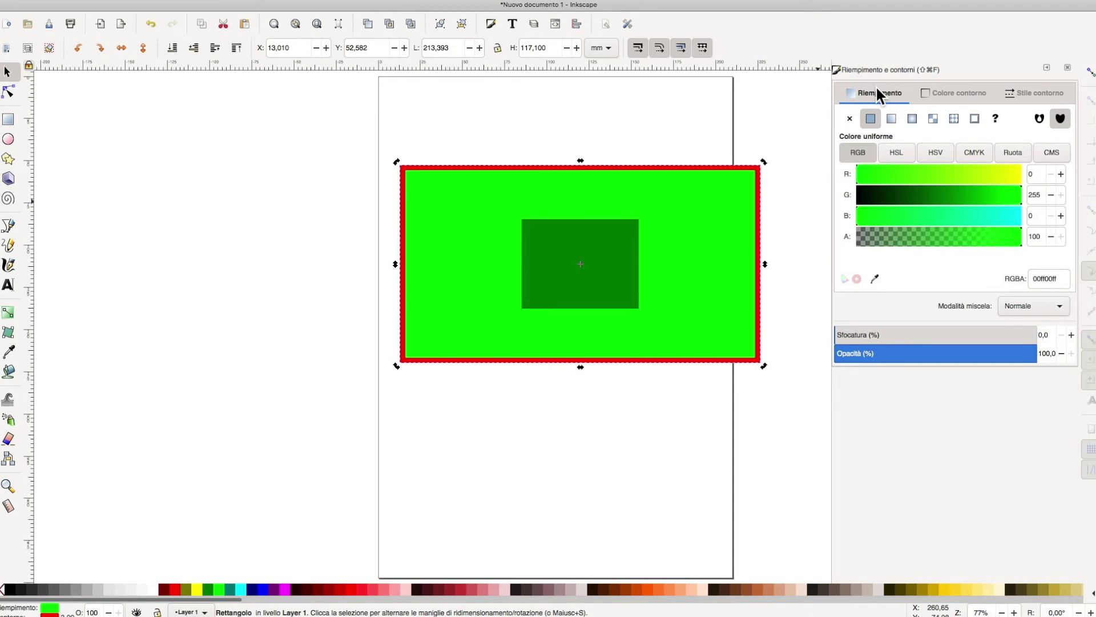
Adjust the fill RGB sliders to dark brown 705034ff, close Fill and Stroke, and select both rectangles
mouse_move(894, 178)
mouse_down()
mouse_move(928, 173)
mouse_move(891, 217)
mouse_up()
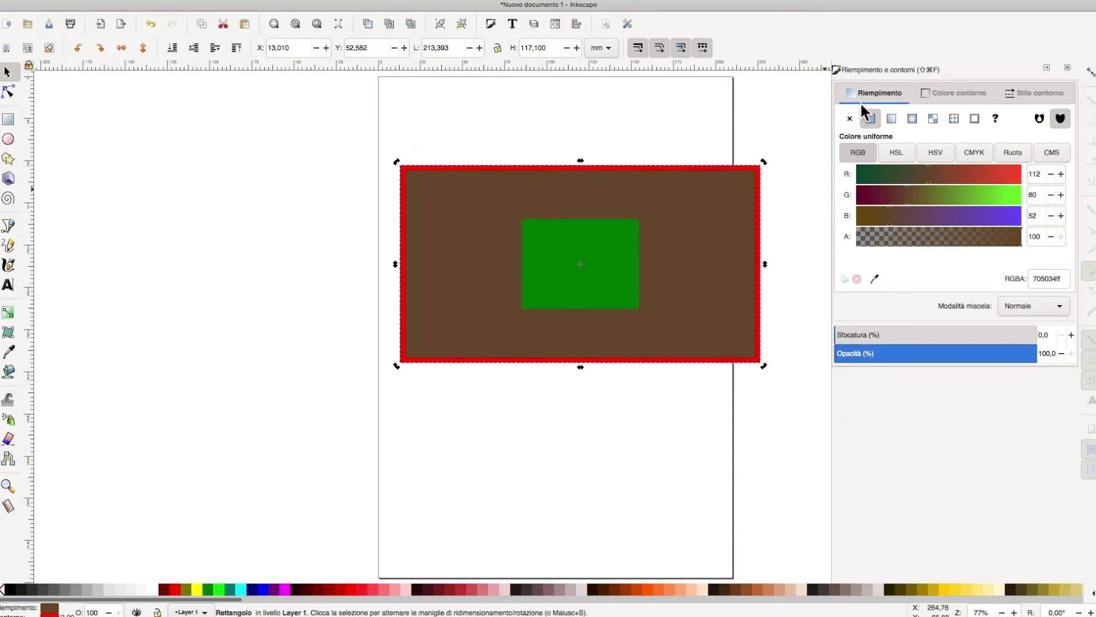
click(1067, 68)
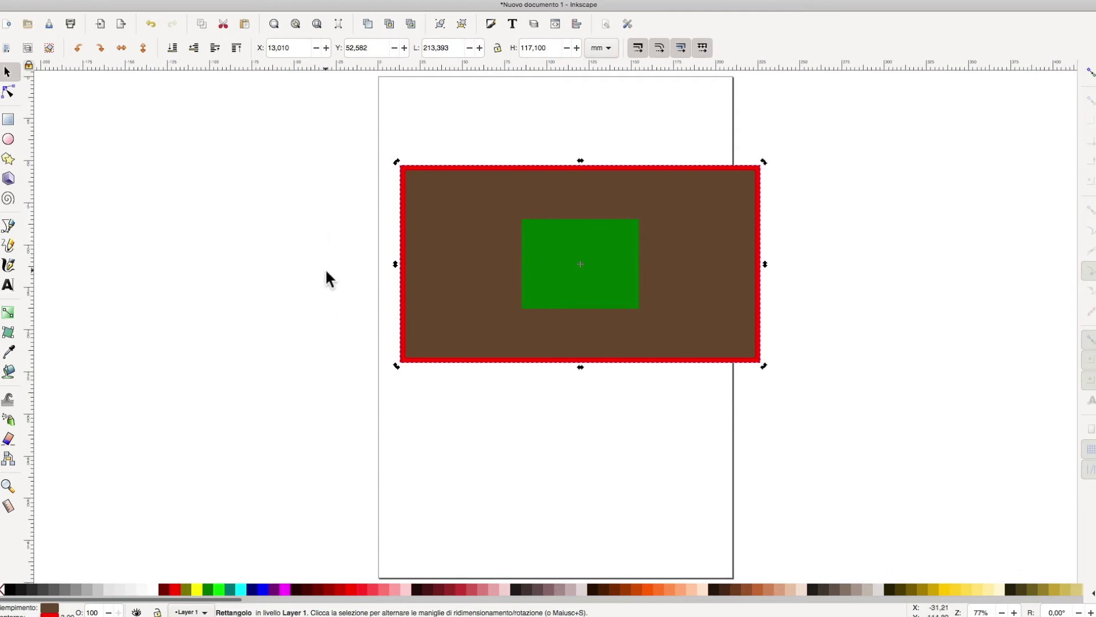
mouse_move(349, 112)
mouse_down()
mouse_move(784, 407)
mouse_move(851, 415)
mouse_up()
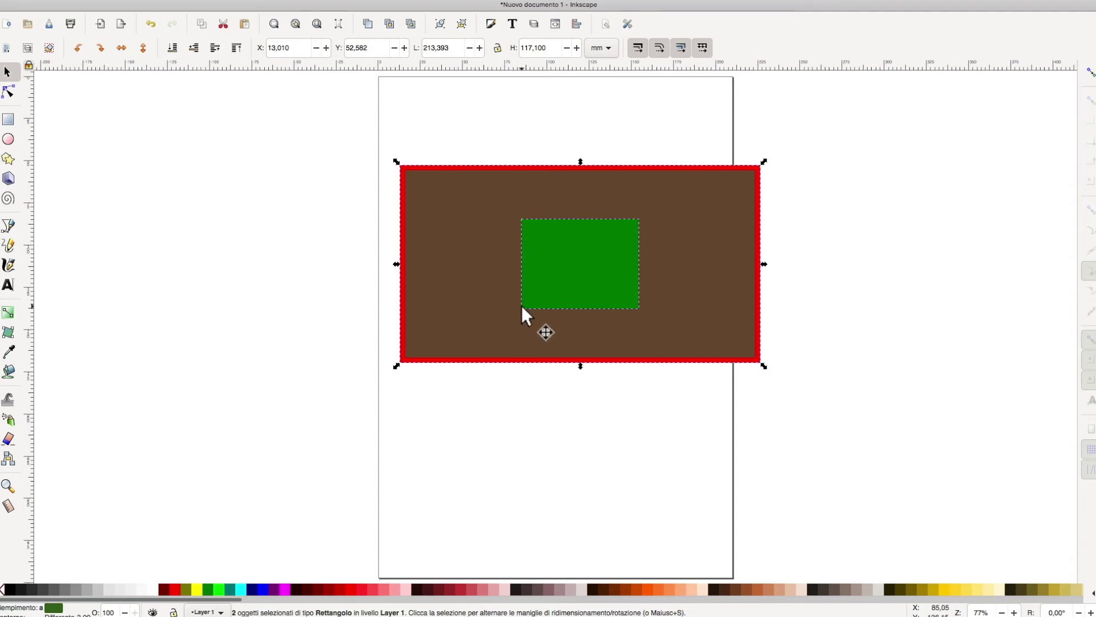
Give the green rectangle a yellow #FFCC00 outline, then select both rectangles
click(615, 270)
click(587, 436)
click(591, 285)
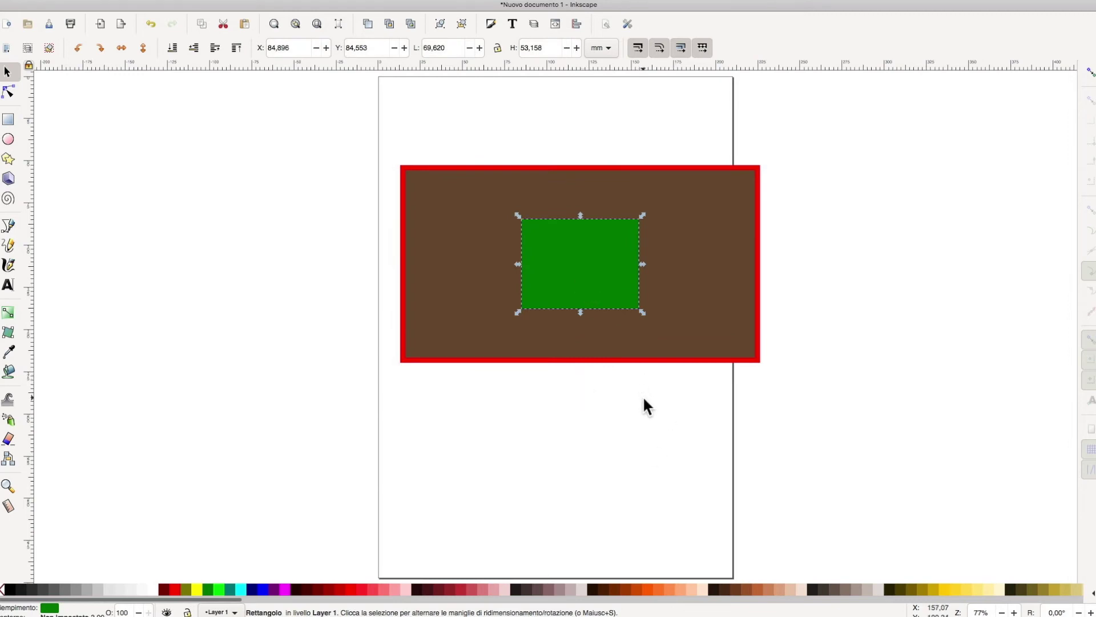
shift+click(945, 591)
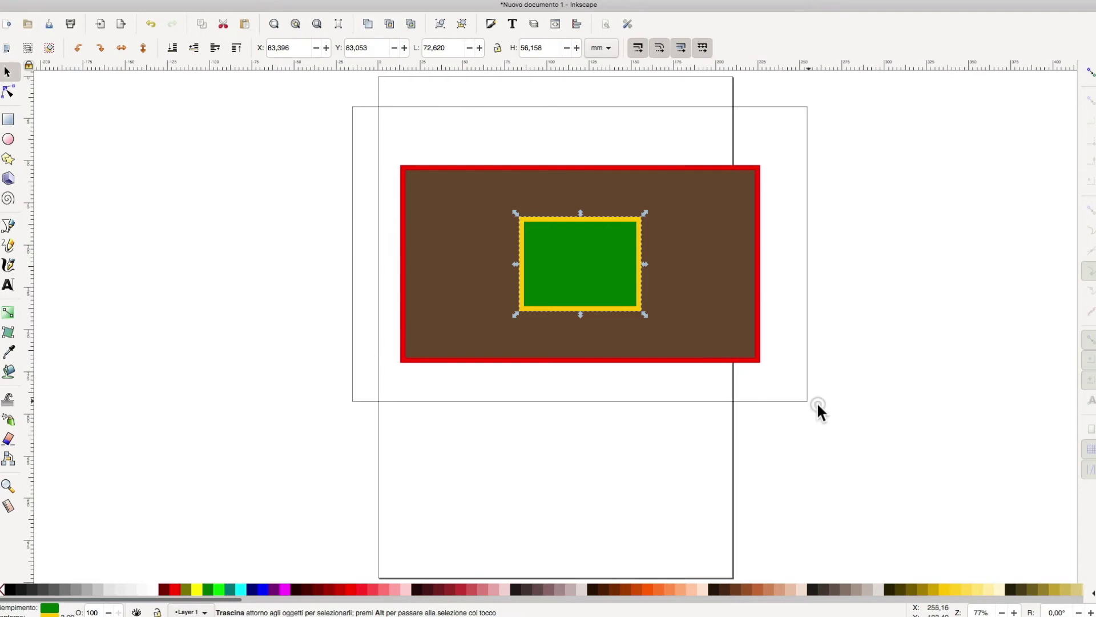
drag(352, 106, 811, 399)
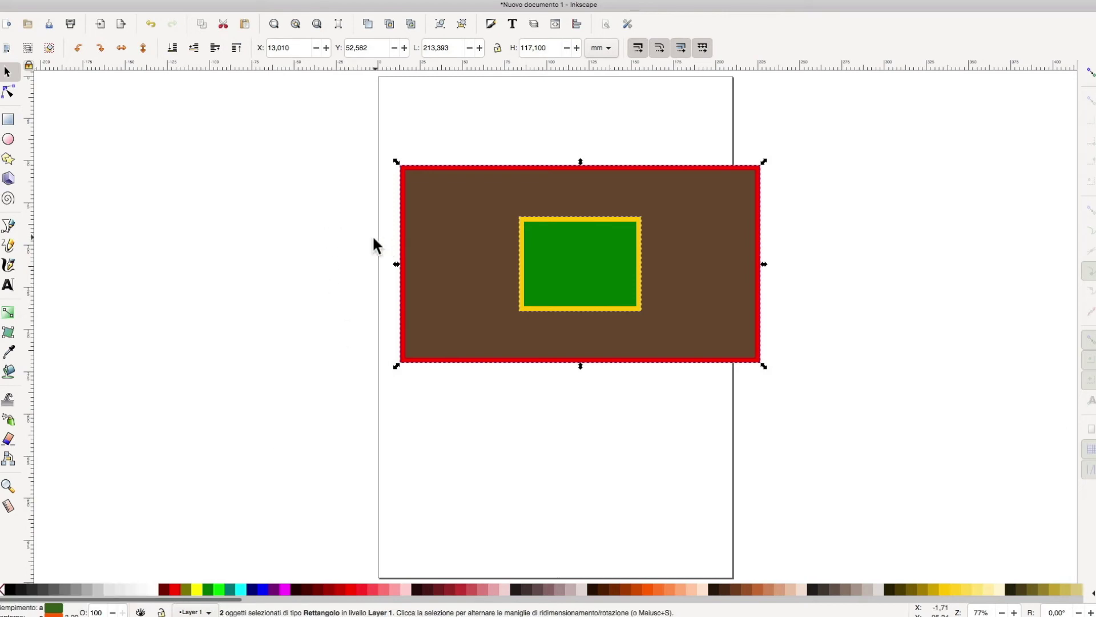
Delete both nested rectangles and draw a new rectangle across the page's left edge
drag(344, 120, 892, 420)
key(BackSpace)
click(8, 119)
drag(309, 220, 434, 295)
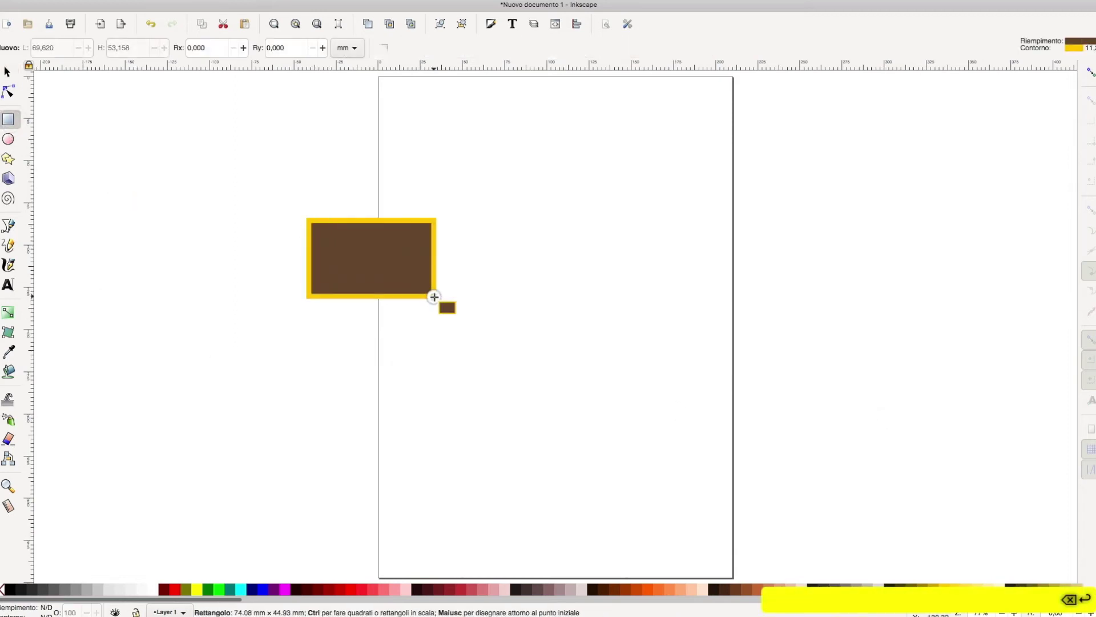
Drag a copy of the rectangle onto the page, leaving the original on the left edge
click(7, 73)
click(374, 258)
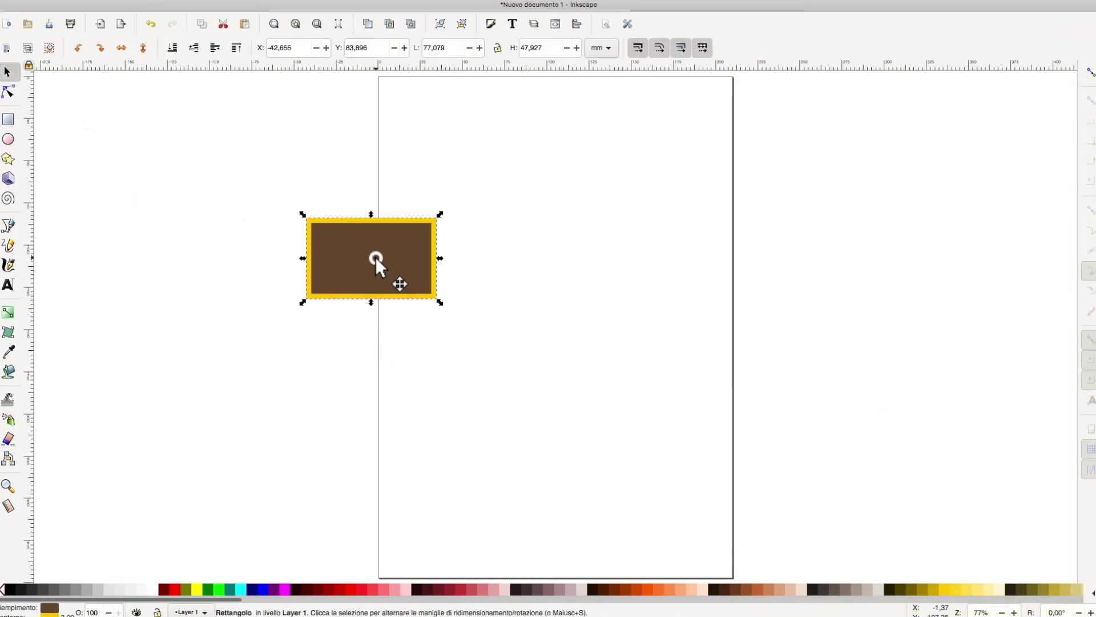
drag(375, 260, 563, 297)
key(space)
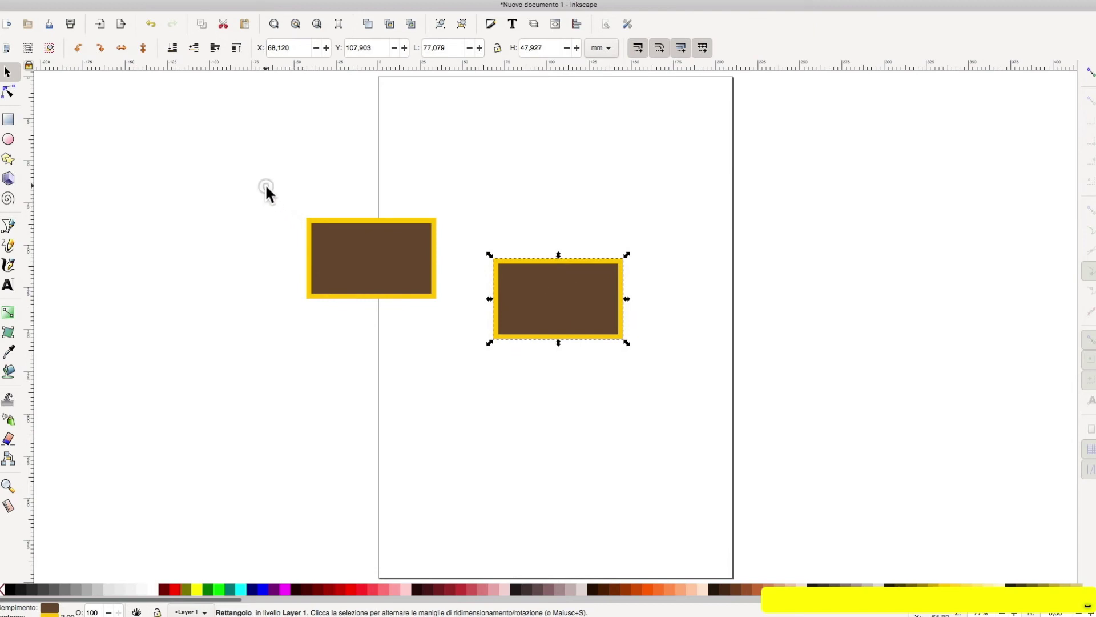
click(265, 186)
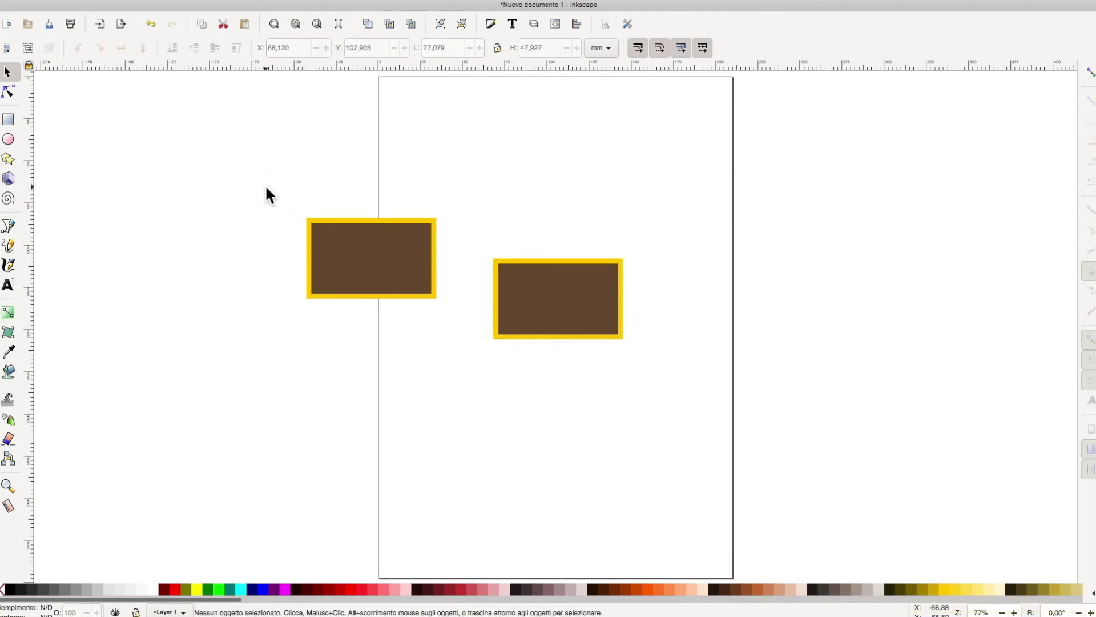
drag(252, 150, 742, 404)
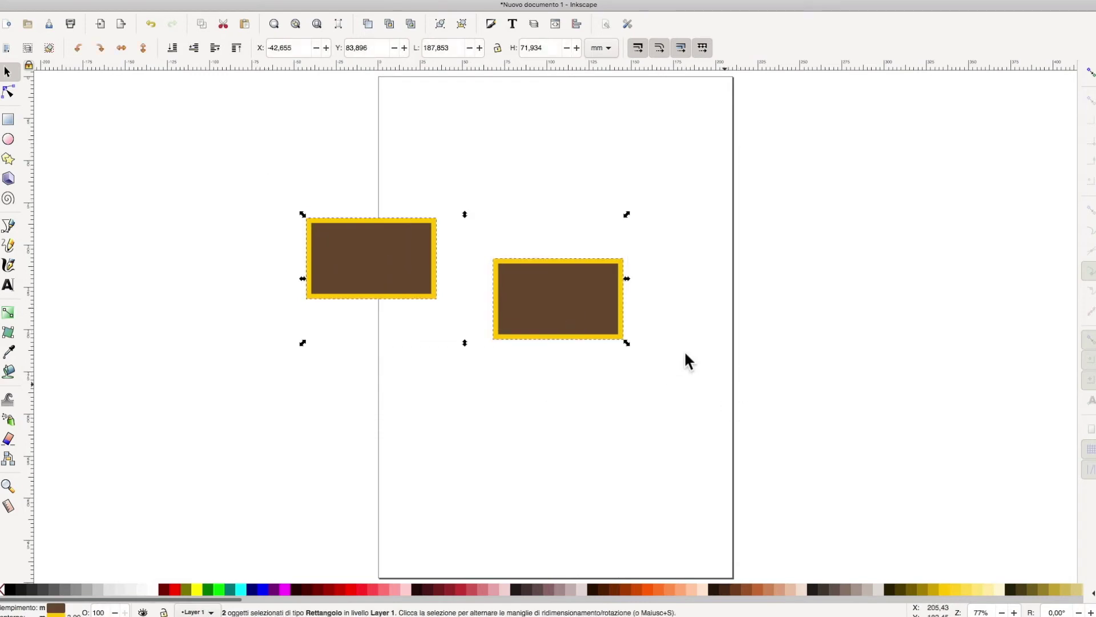
mouse_move(50, 608)
click(550, 408)
Give the left rectangle a linear gradient fading to transparent
click(409, 259)
click(8, 312)
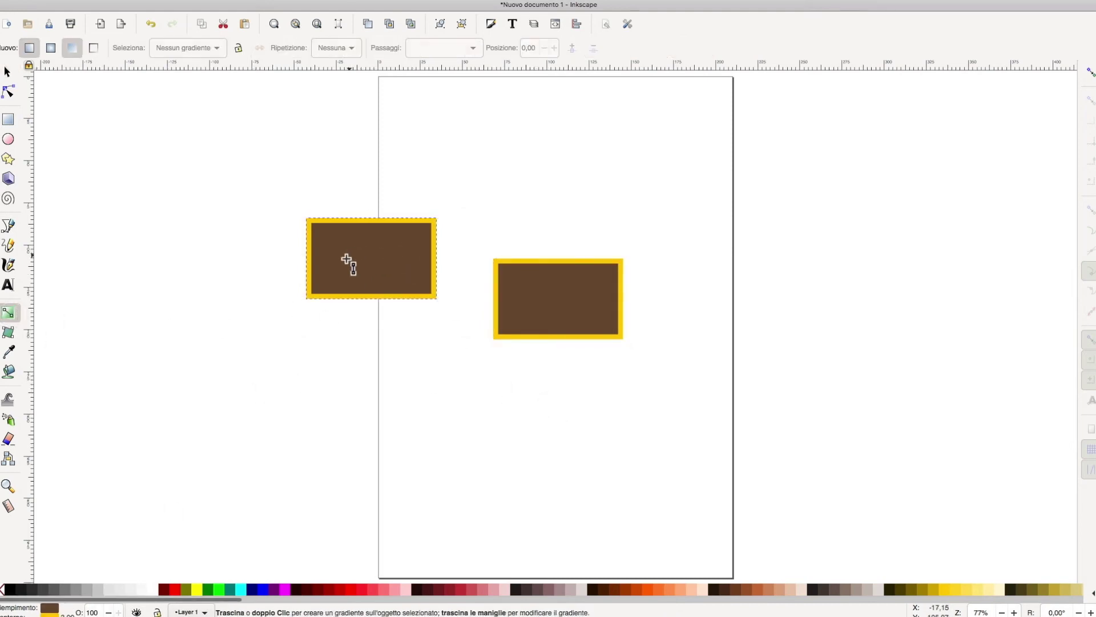
drag(342, 259, 410, 268)
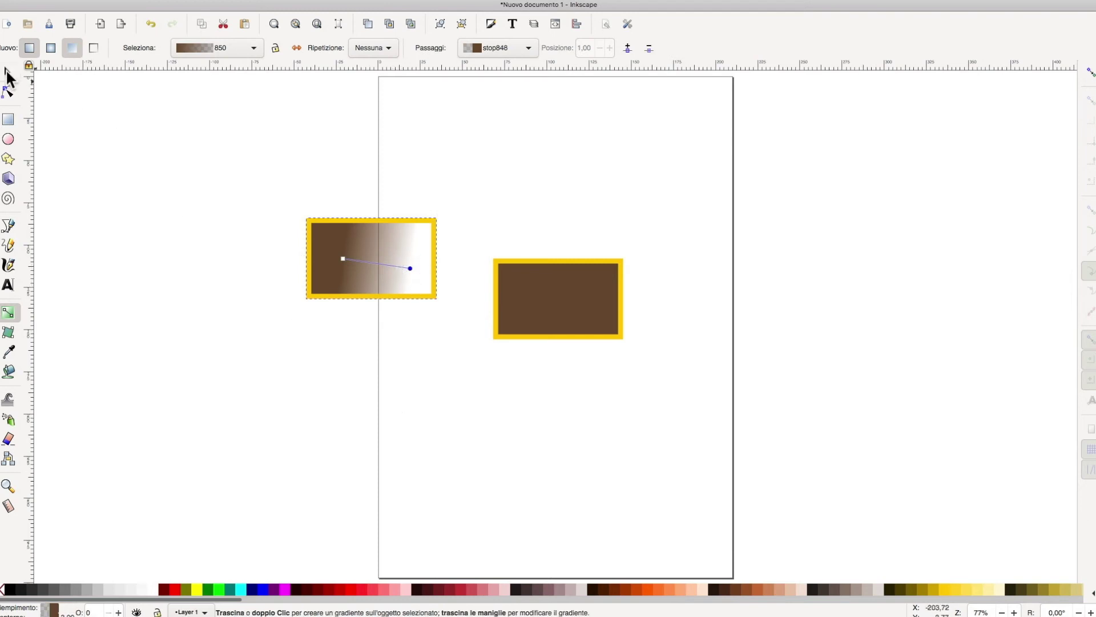
click(7, 71)
drag(205, 132, 681, 394)
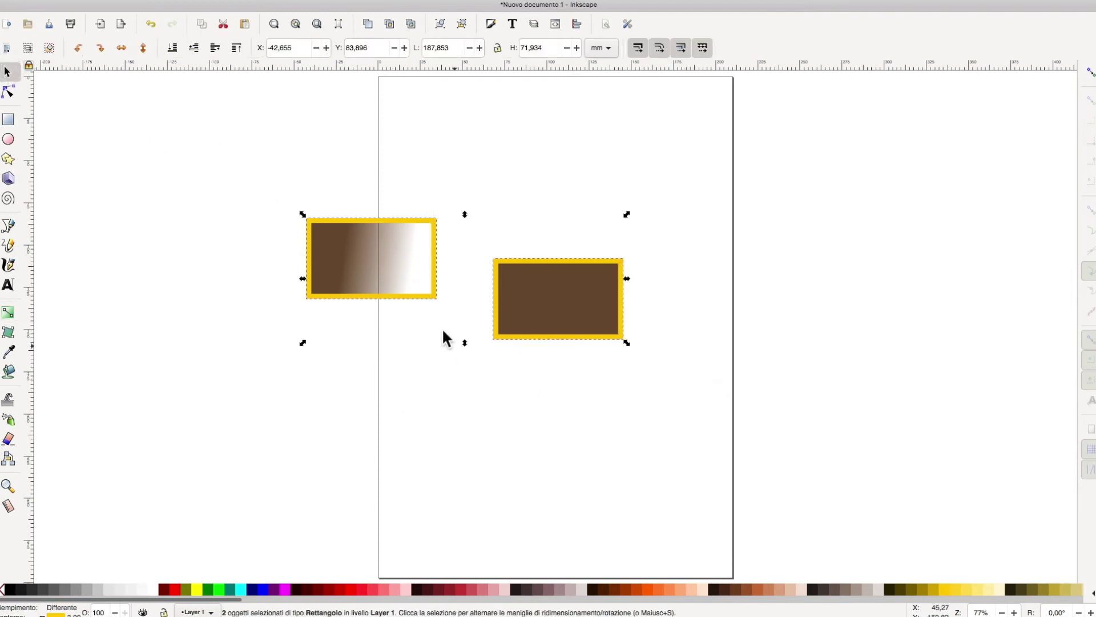
click(602, 427)
Give the right rectangle a radial gradient, then replace it with a solid orange-red fill
click(391, 268)
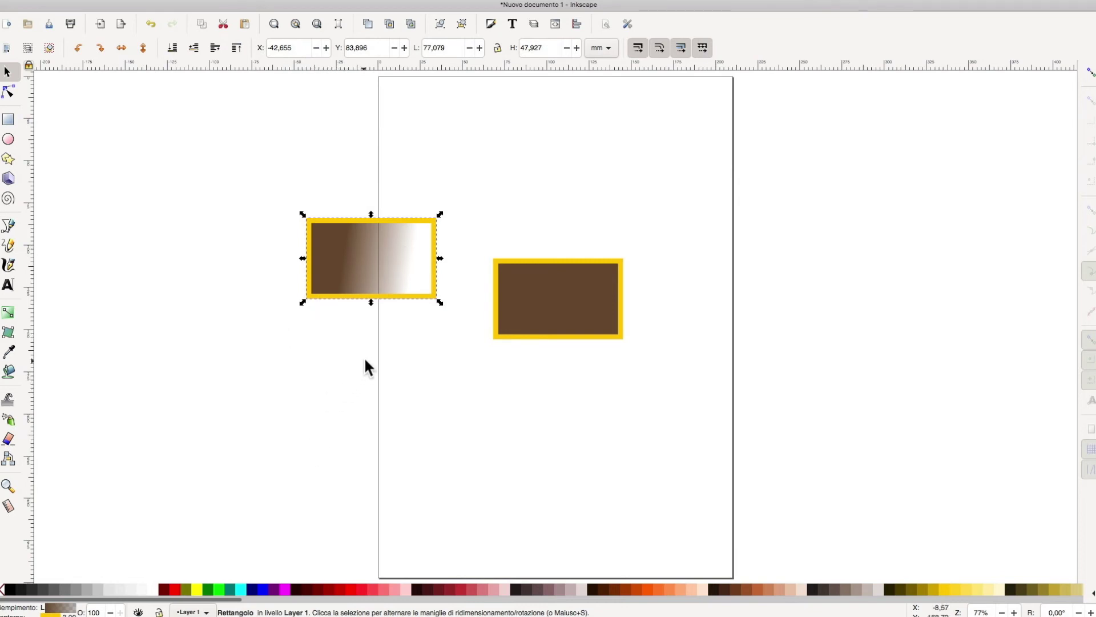
click(541, 306)
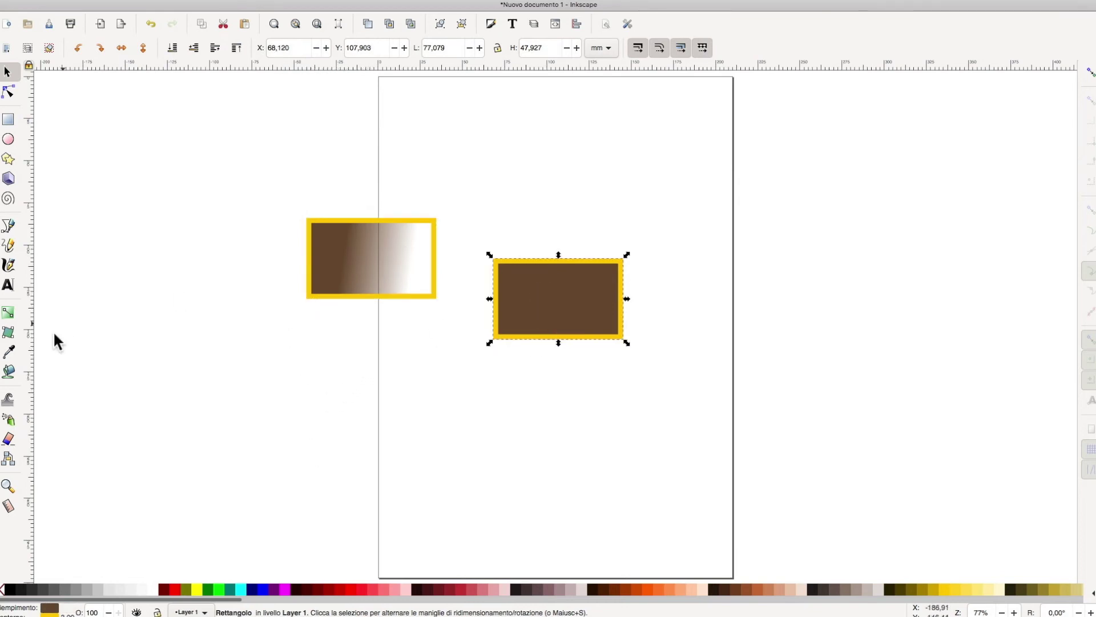
click(8, 312)
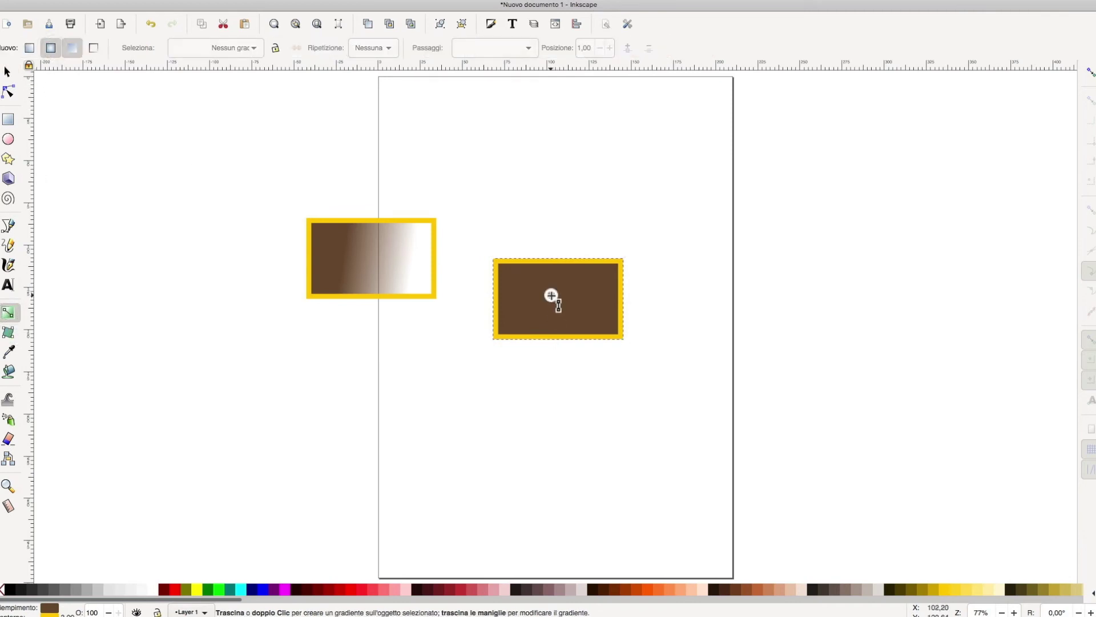
drag(549, 295, 570, 310)
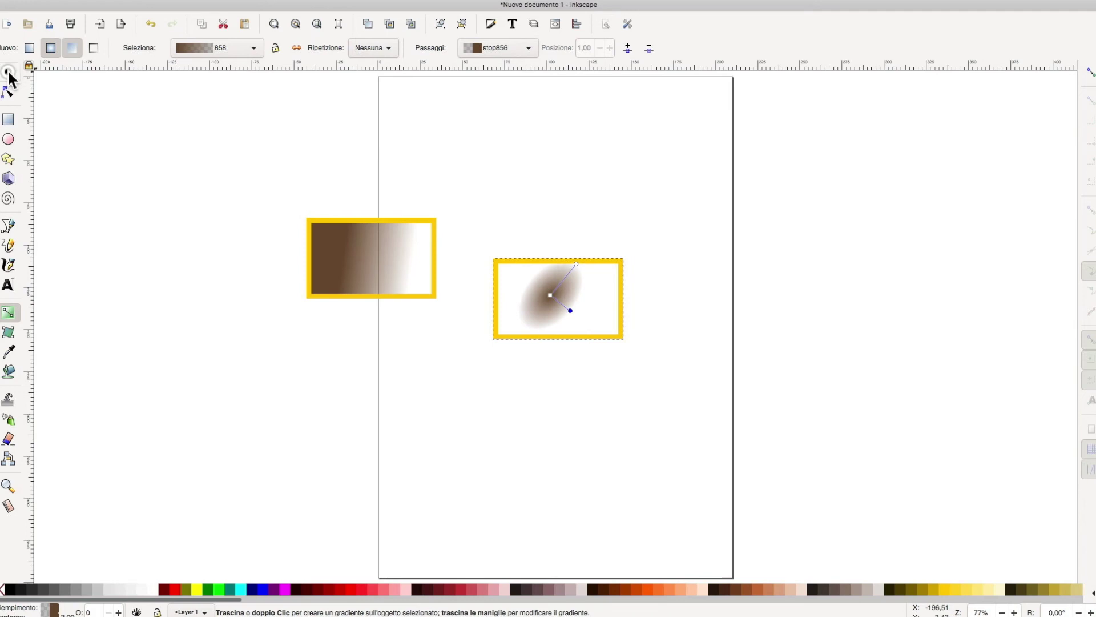
click(7, 72)
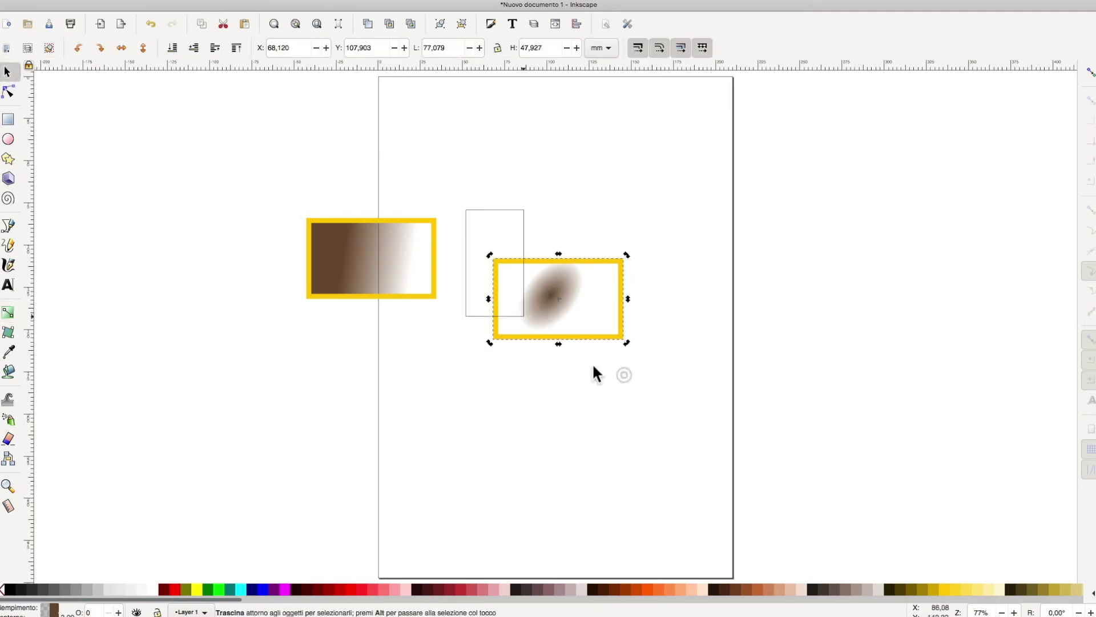
drag(464, 209, 692, 404)
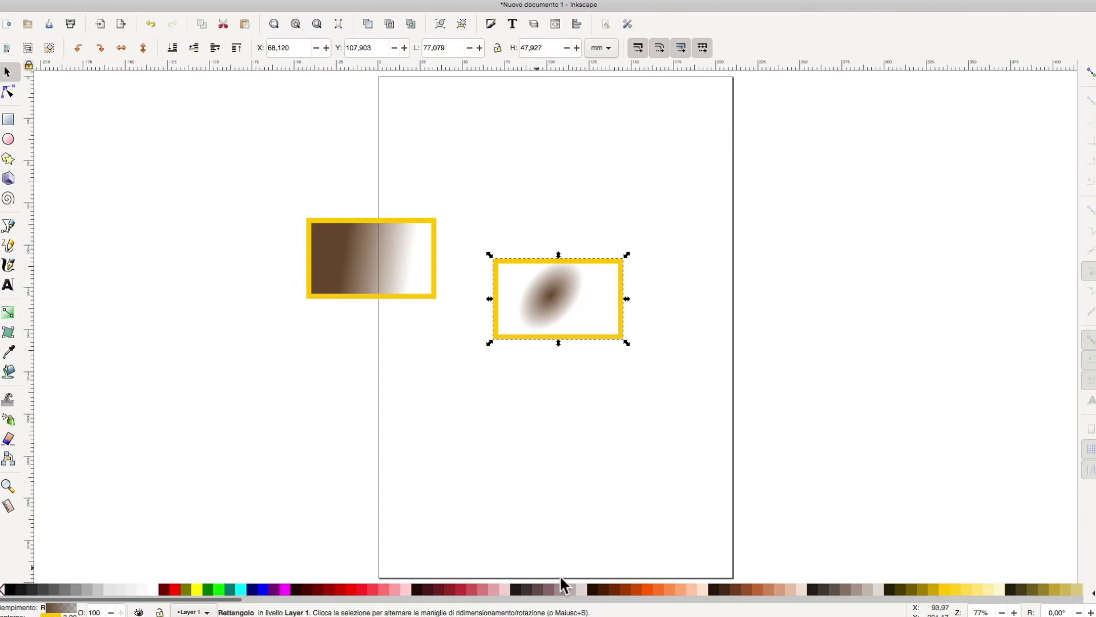
click(635, 589)
Replace the left rectangle's gradient with a solid dark olive fill
click(404, 250)
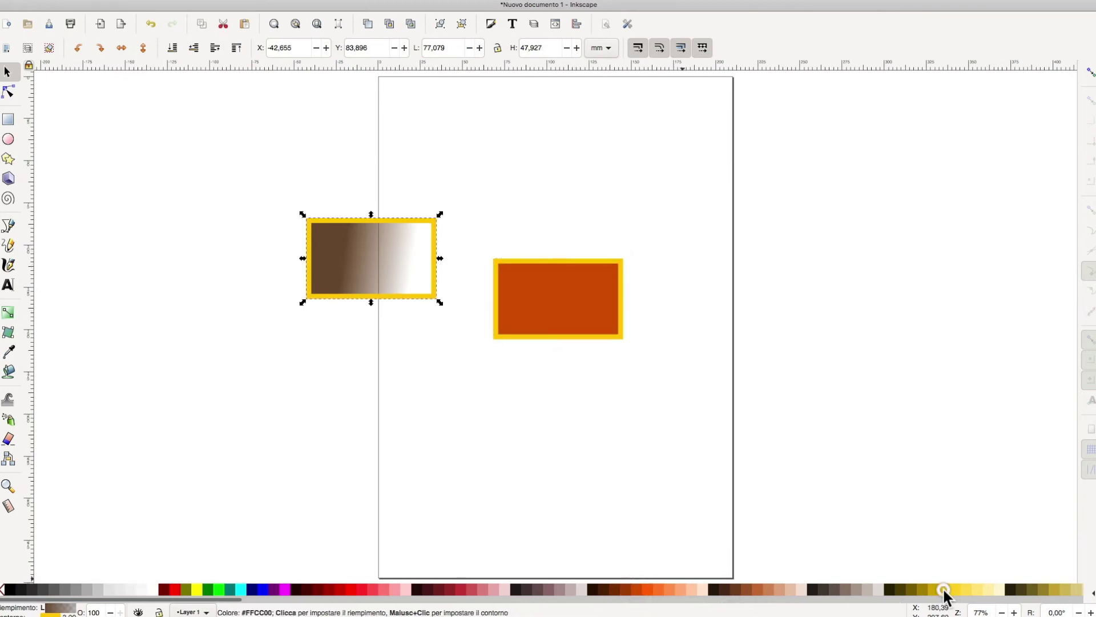
click(945, 589)
click(1032, 589)
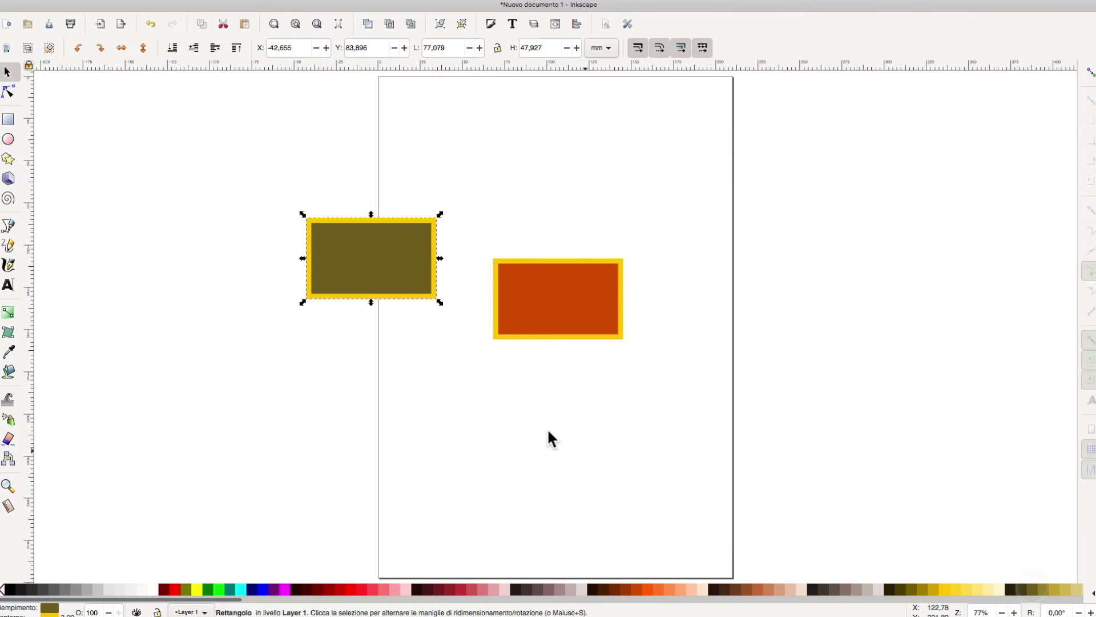
click(89, 118)
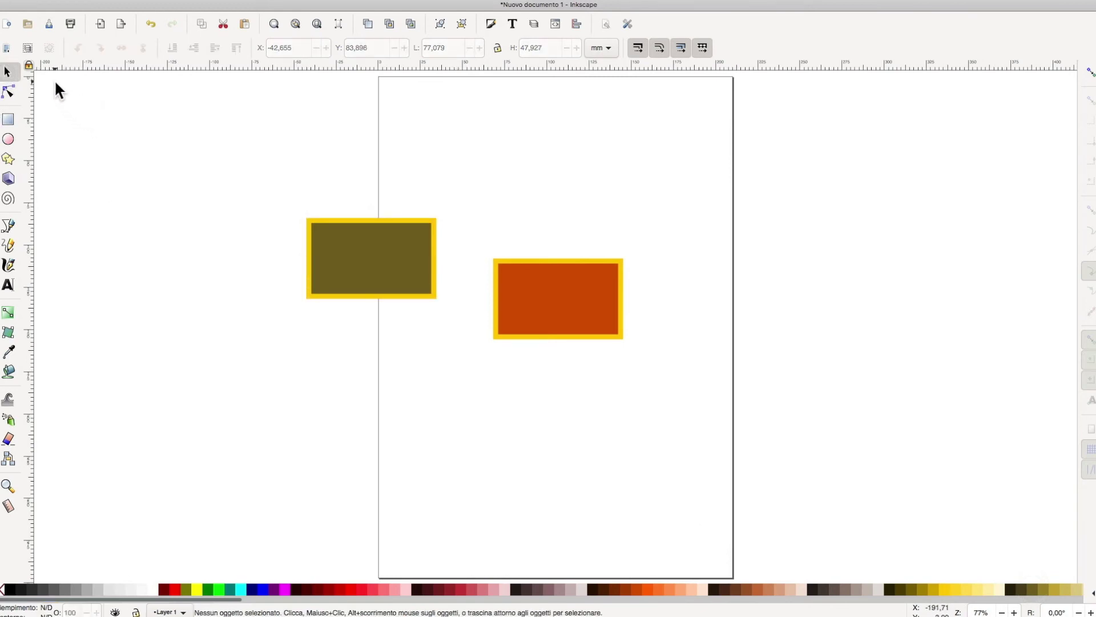
Add a guide from the ruler, toggle the guide lock, then delete the guides
drag(30, 164, 62, 169)
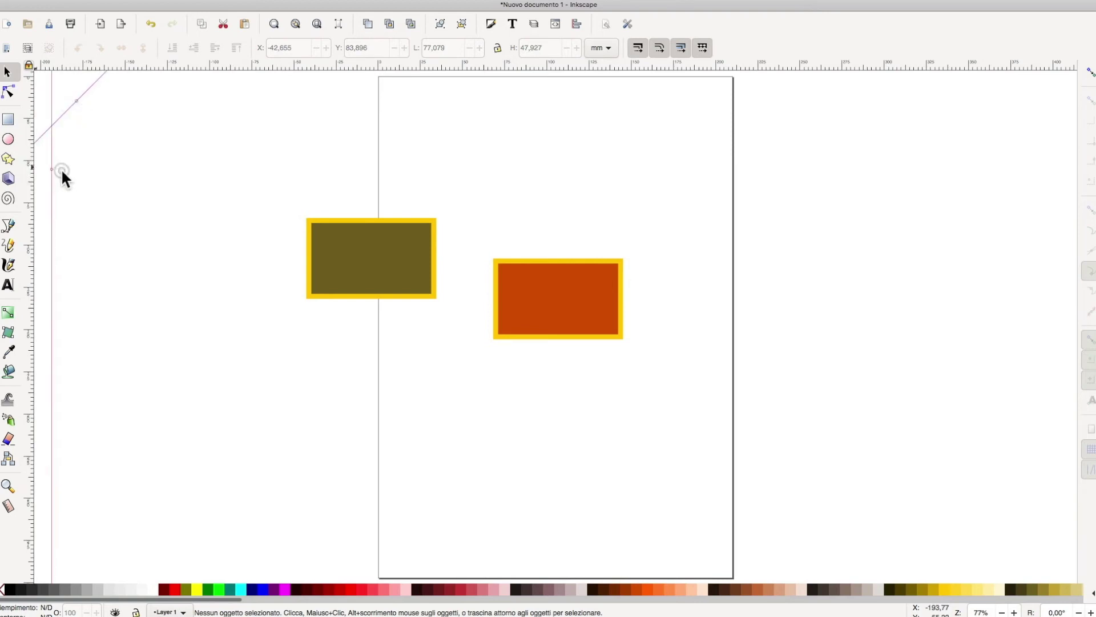
click(29, 66)
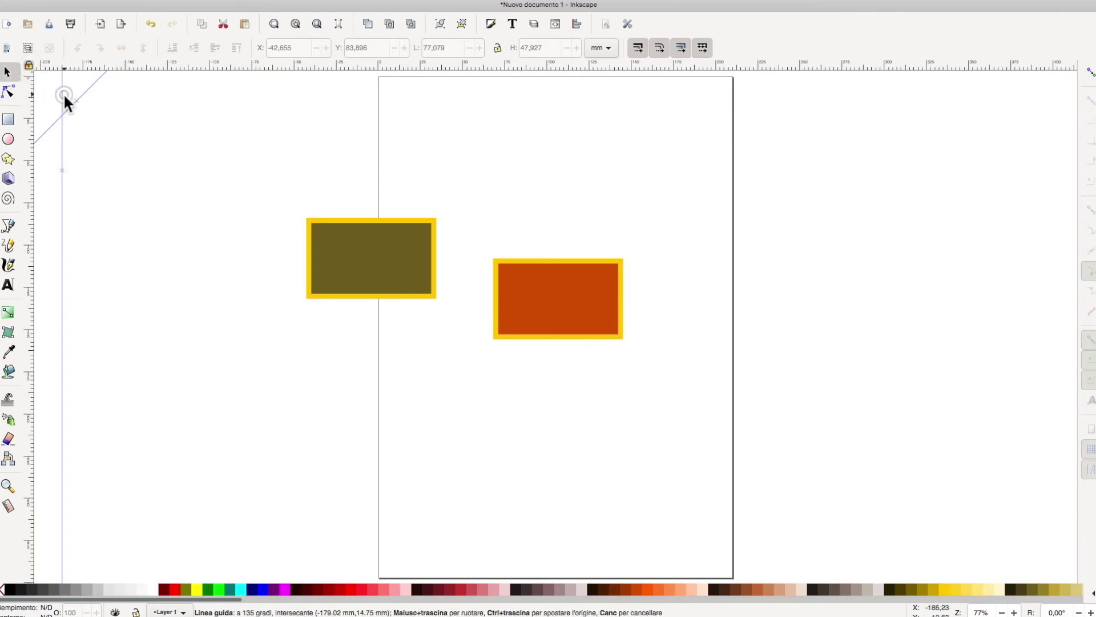
click(29, 66)
key(BackSpace)
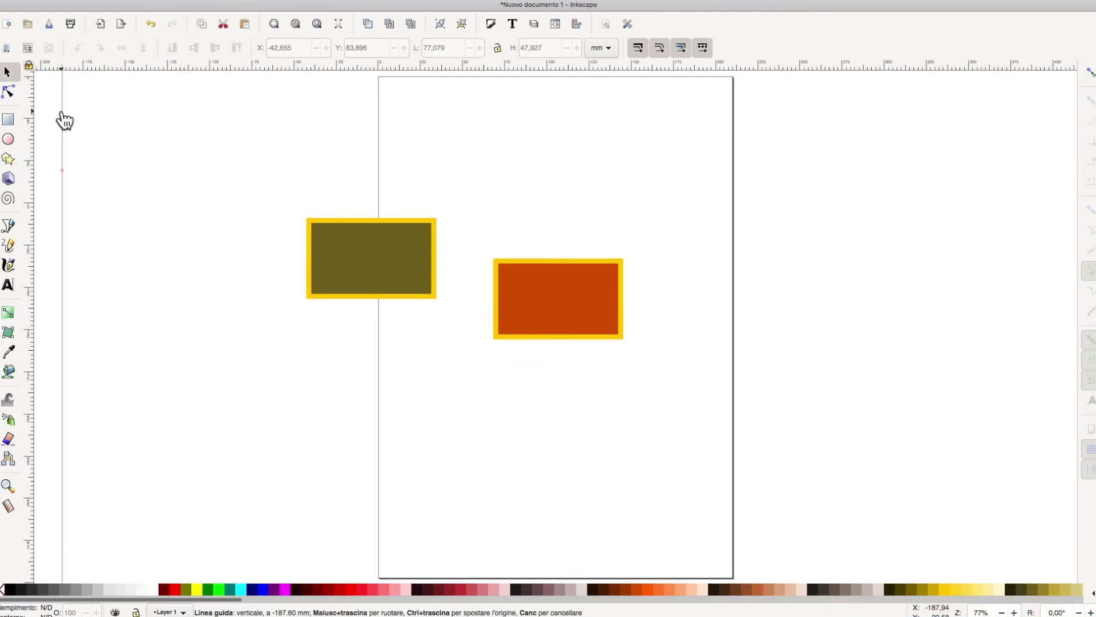
key(BackSpace)
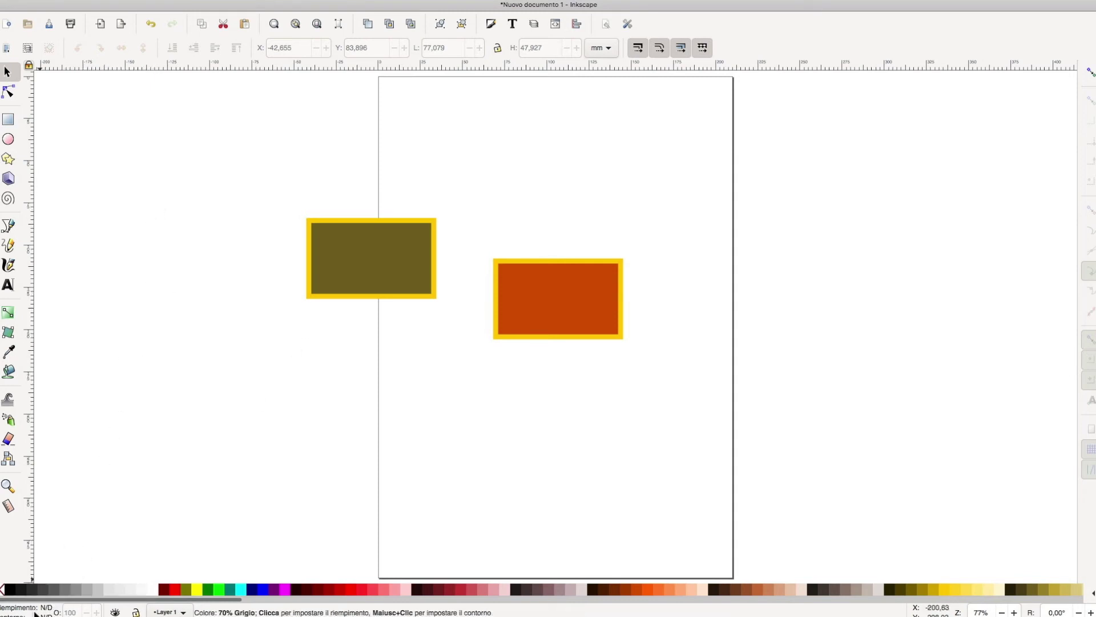
Select the olive rectangle and thicken its yellow outline to a 6 mm preset width
click(386, 263)
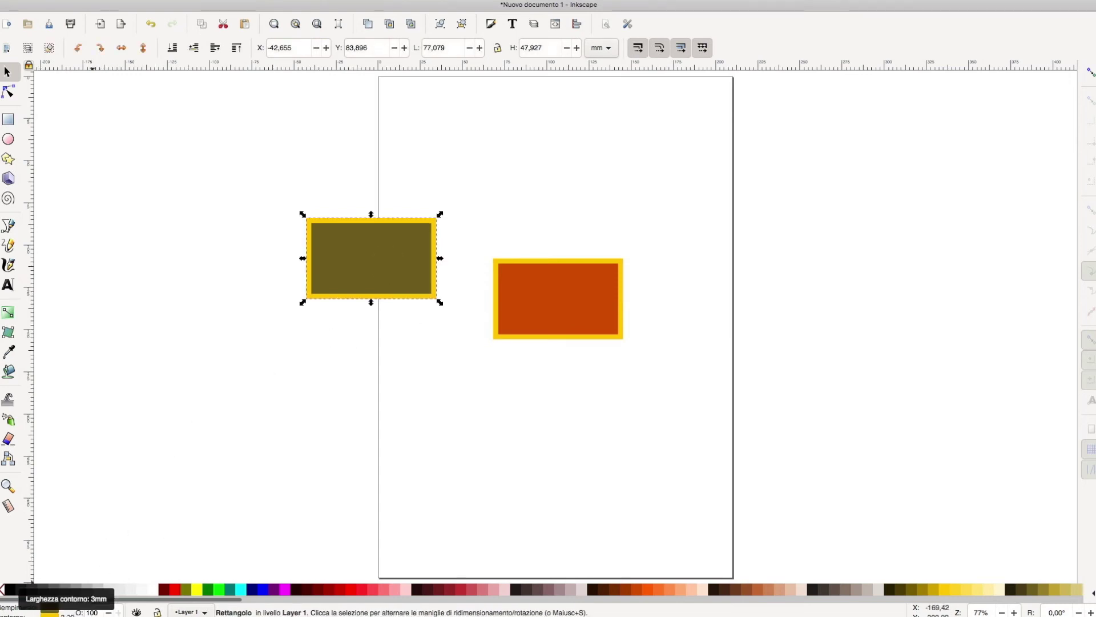
click(67, 614)
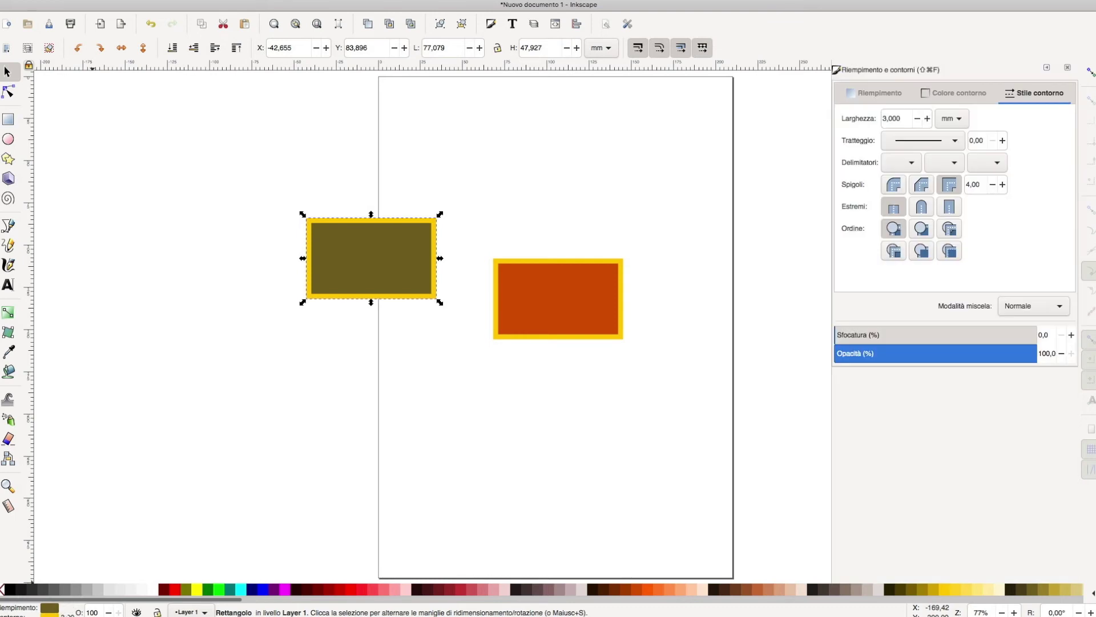
click(1068, 69)
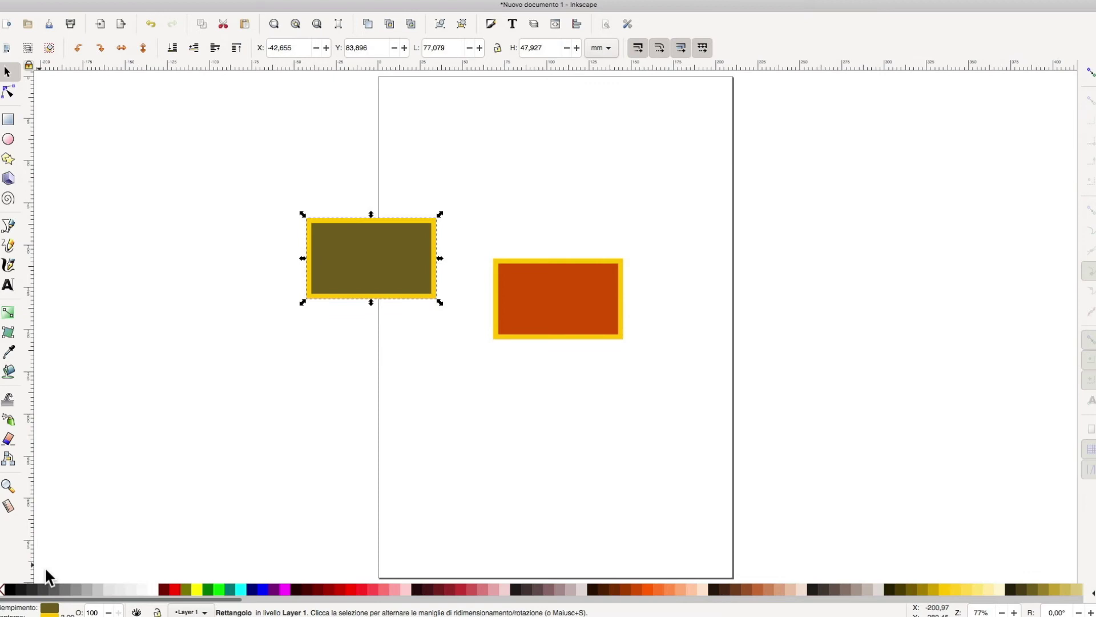
right_click(65, 613)
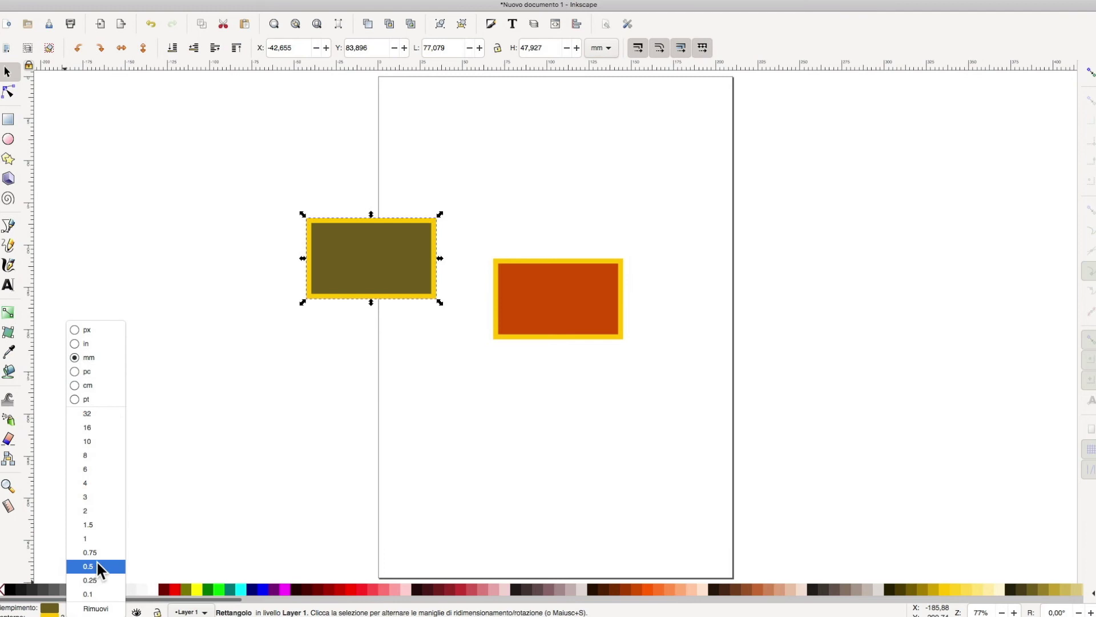
click(95, 471)
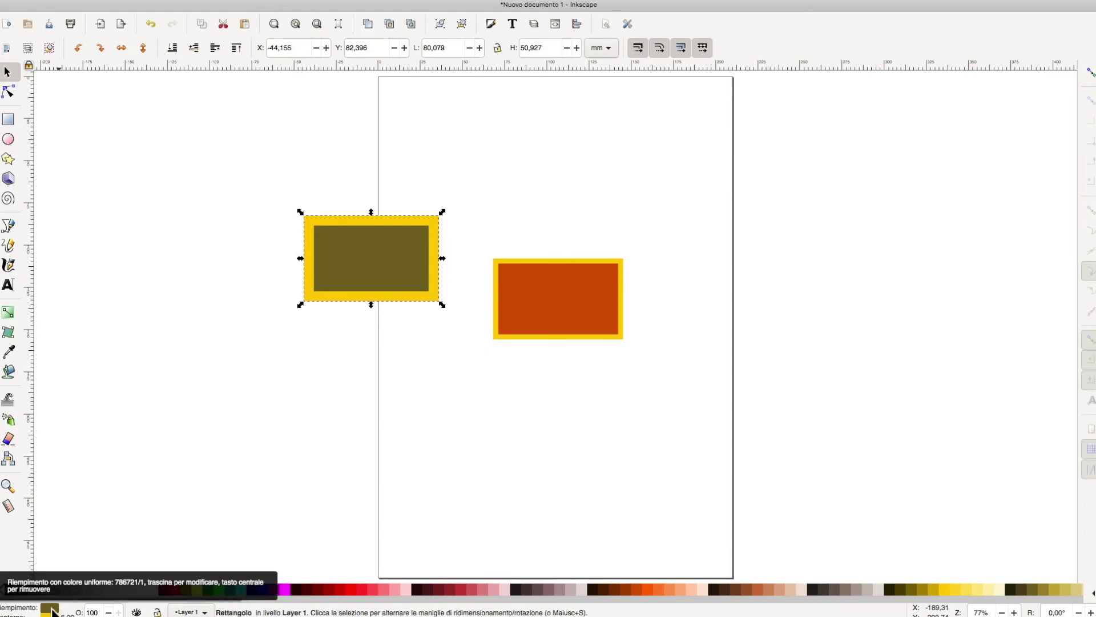
right_click(50, 608)
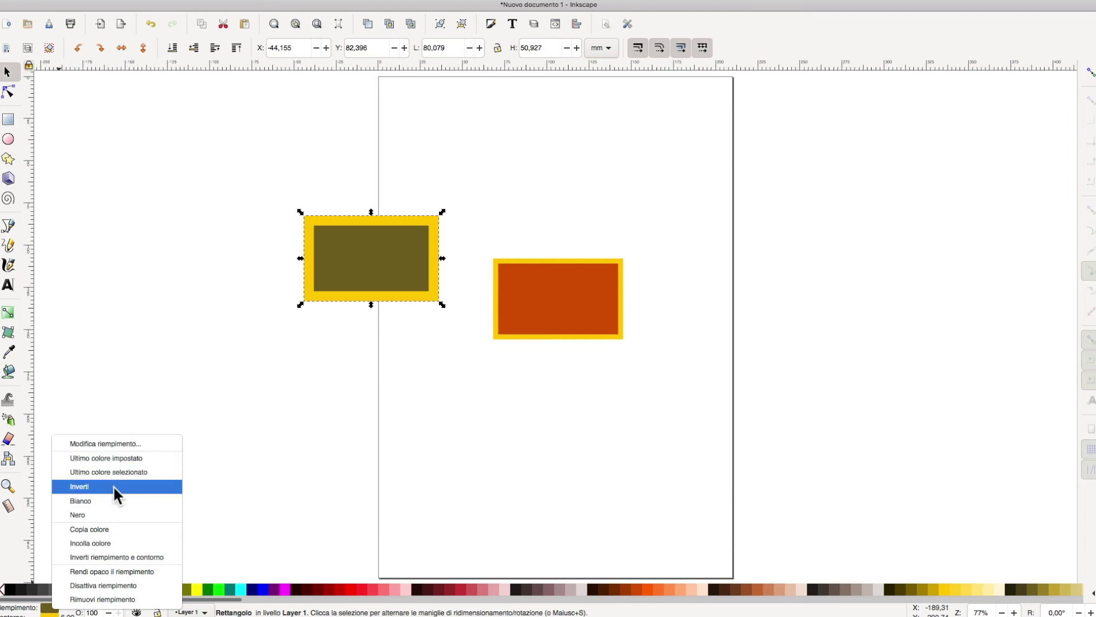
Invert the left rectangle's fill, then set it to white (Bianco)
click(113, 485)
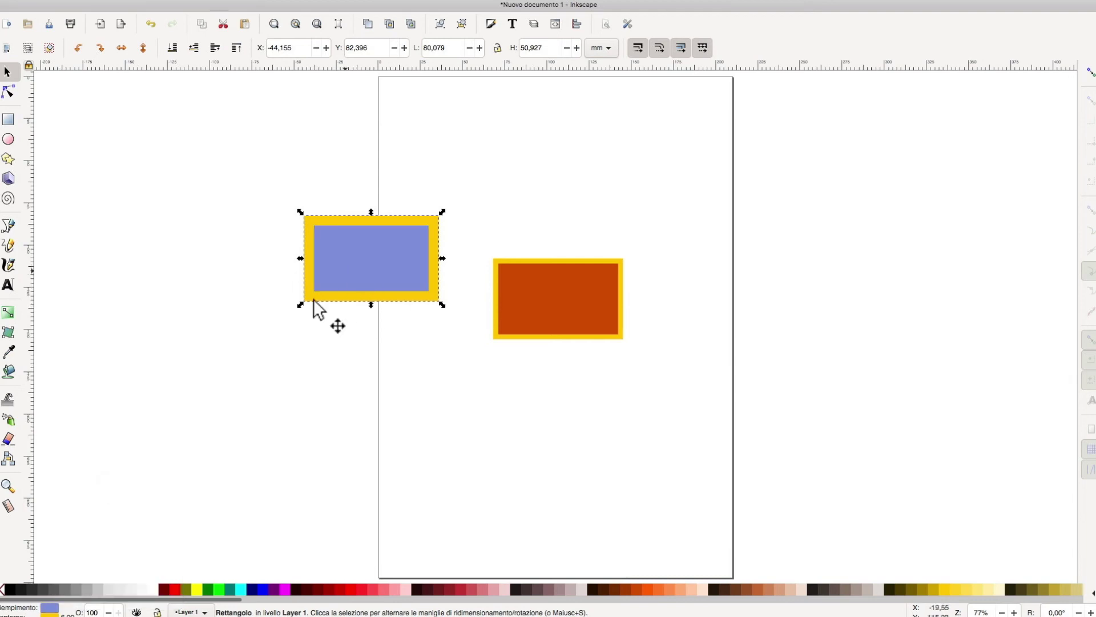
right_click(51, 609)
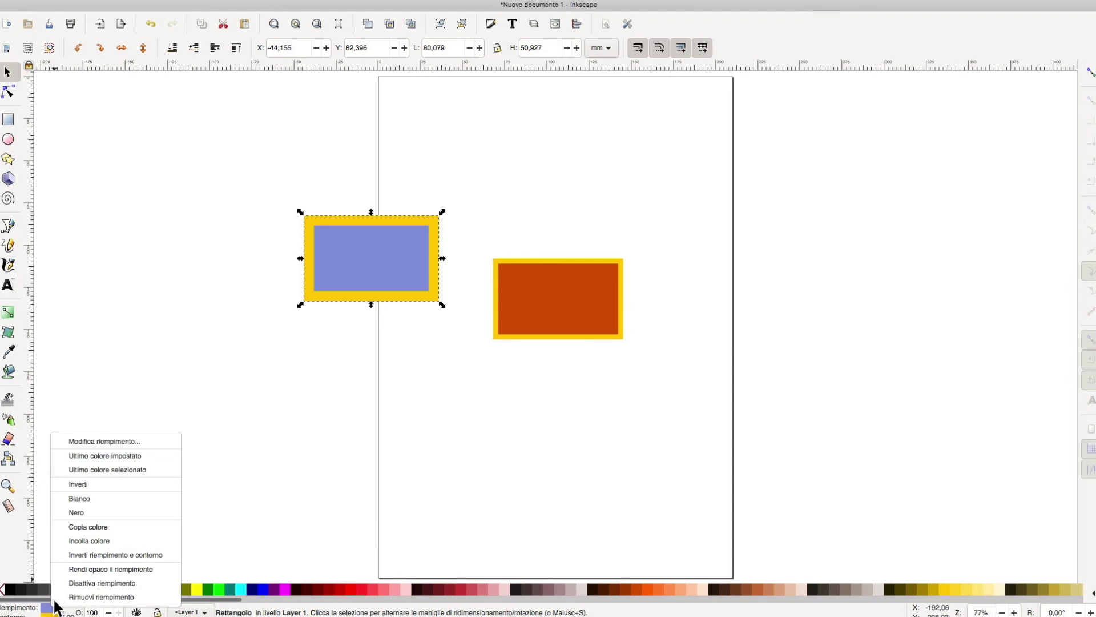
click(96, 499)
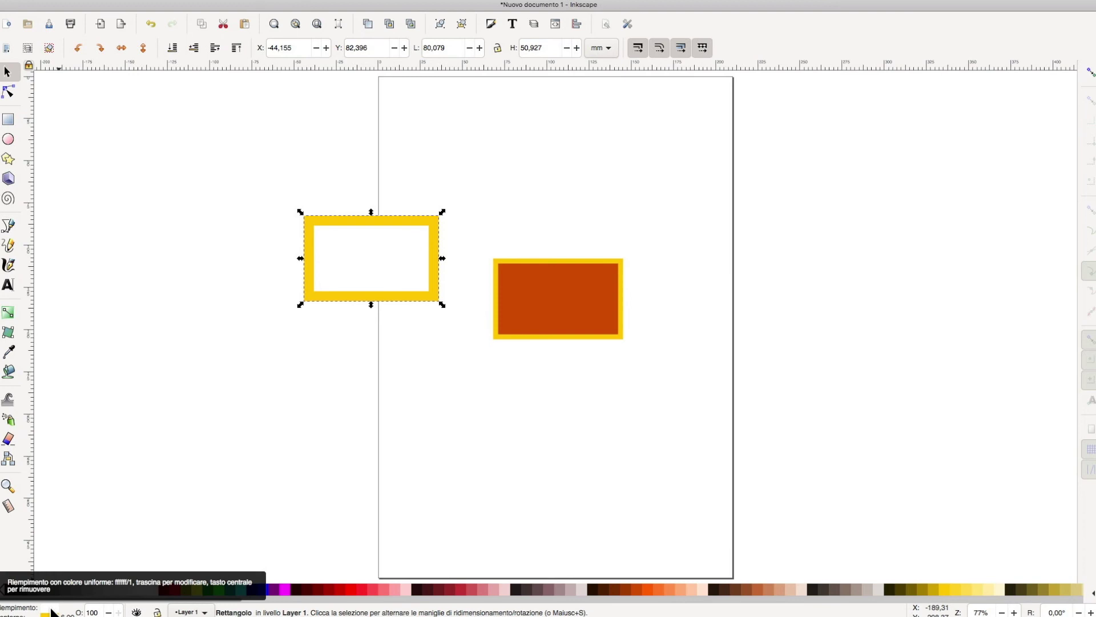
right_click(48, 614)
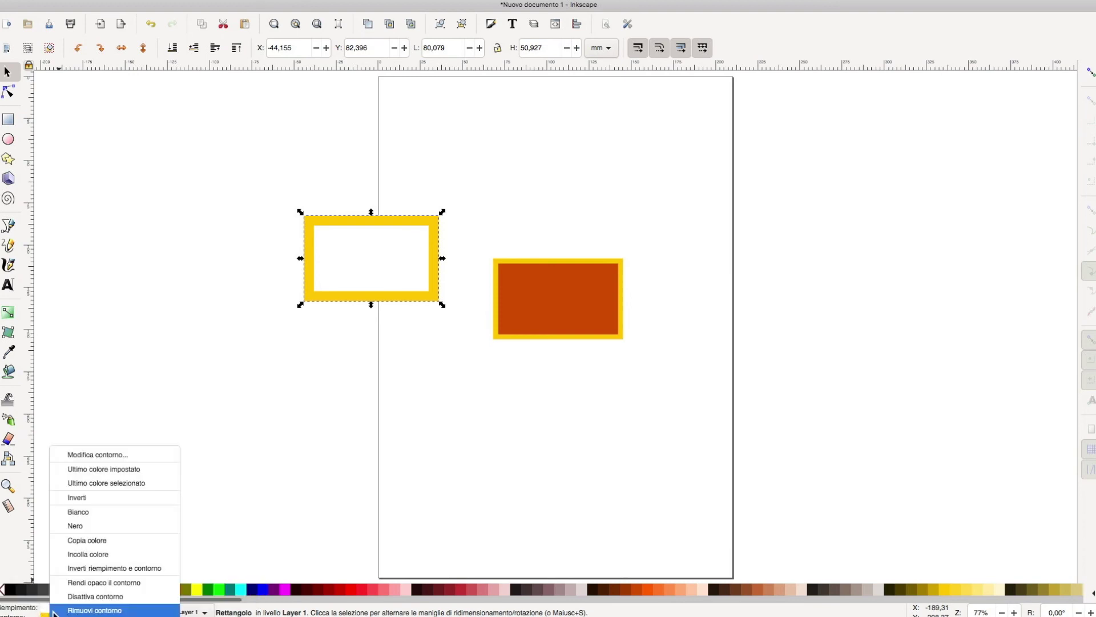
Invert the left rectangle's border, turn it black, and remove its fill (Rimuovi riempimento)
click(80, 493)
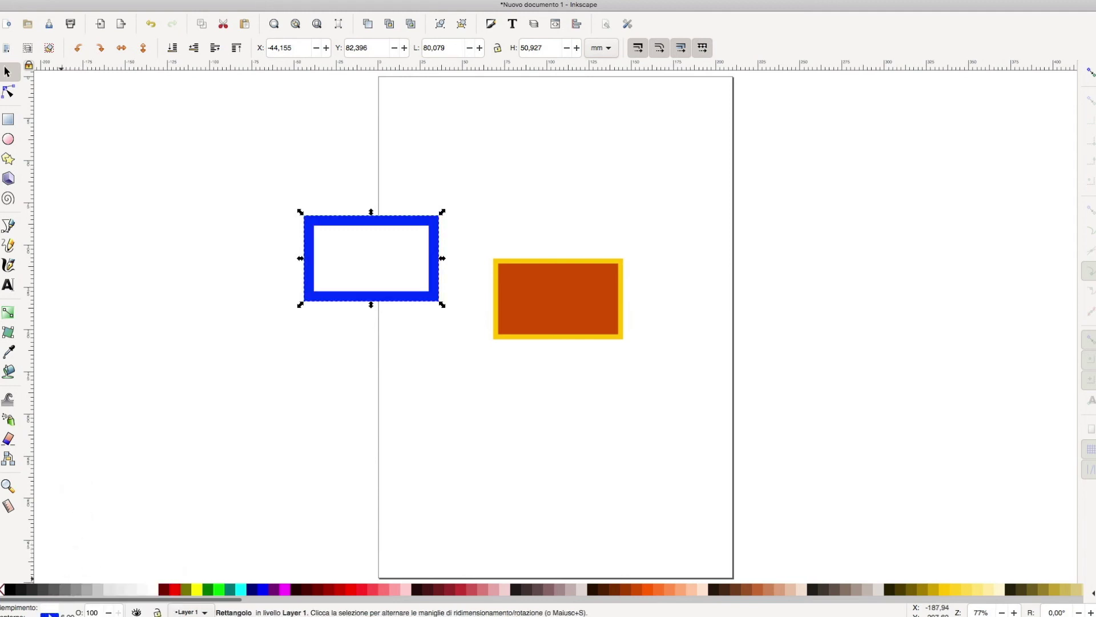
right_click(48, 614)
click(81, 521)
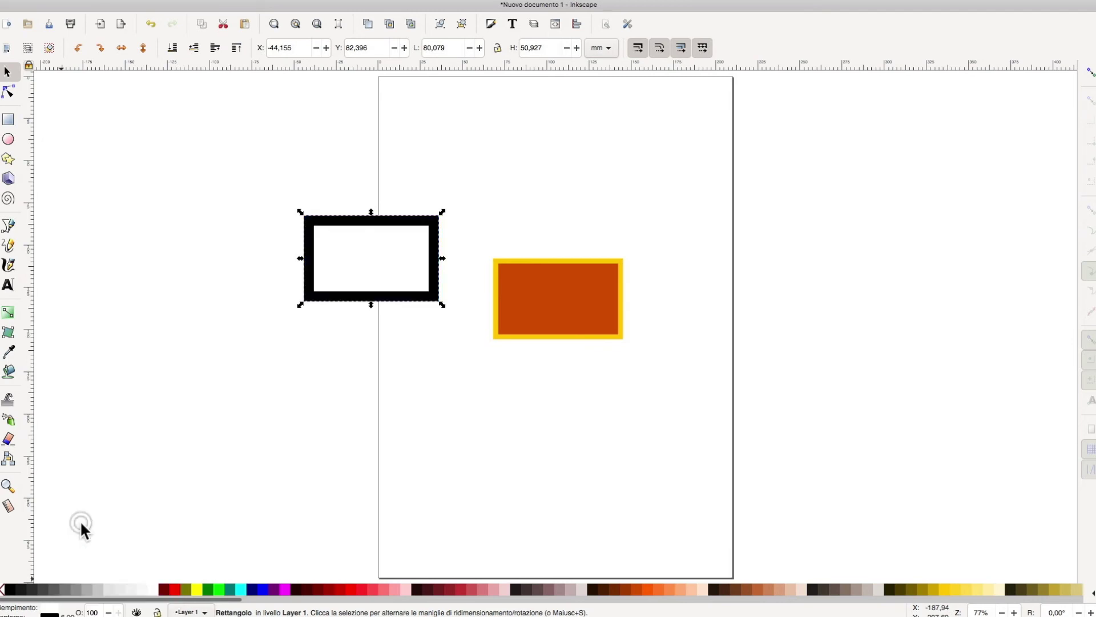
right_click(50, 607)
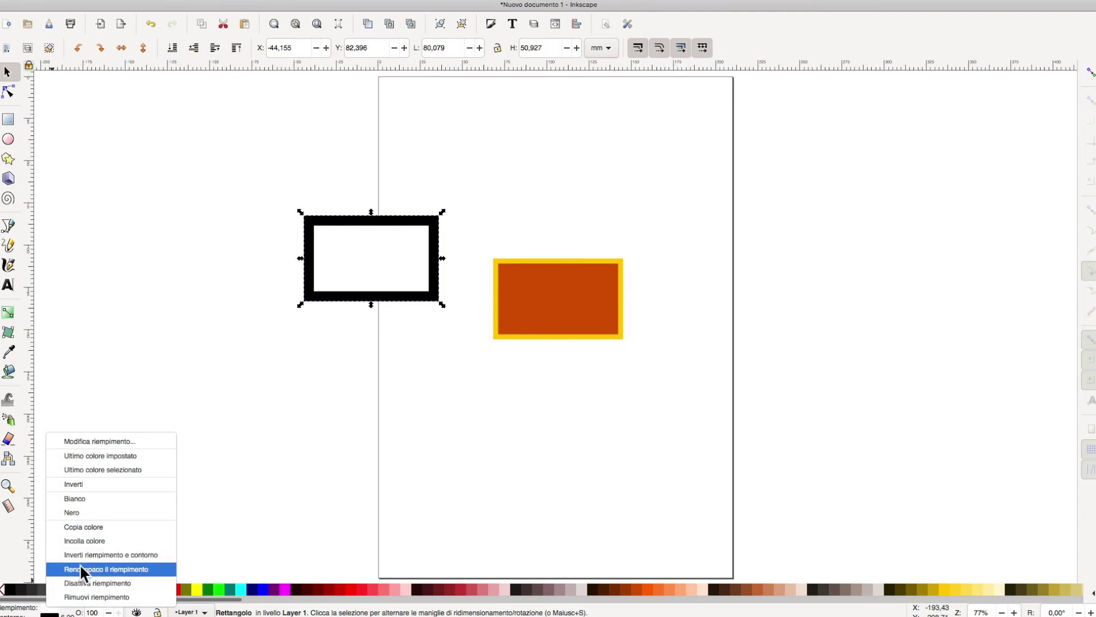
click(87, 597)
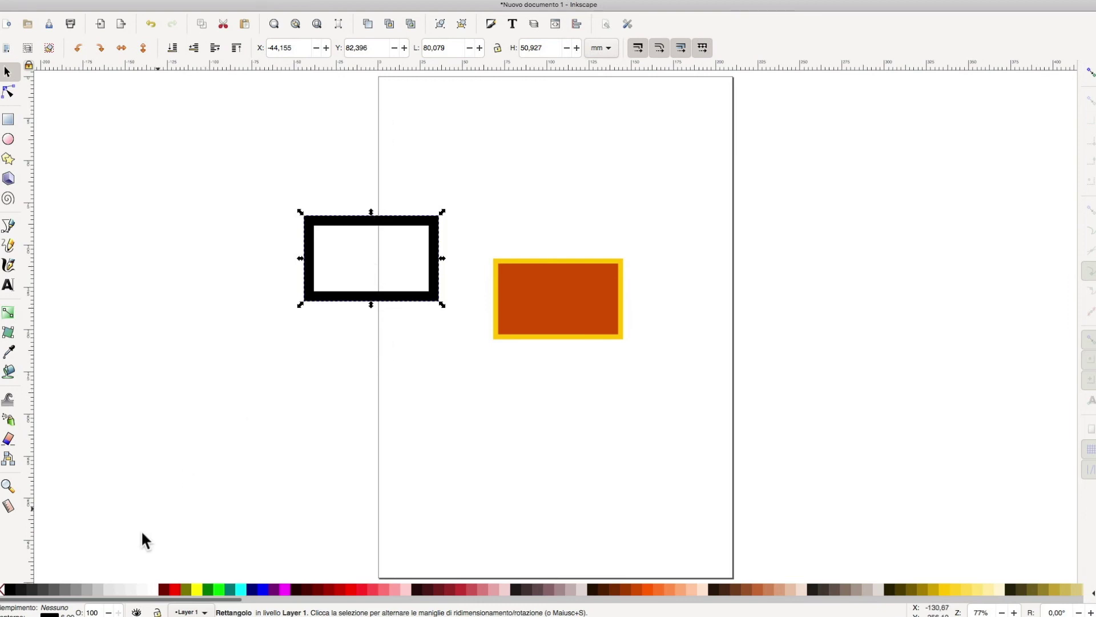
Set the rectangle's border to orange, matching the right rectangle's fill
right_click(50, 614)
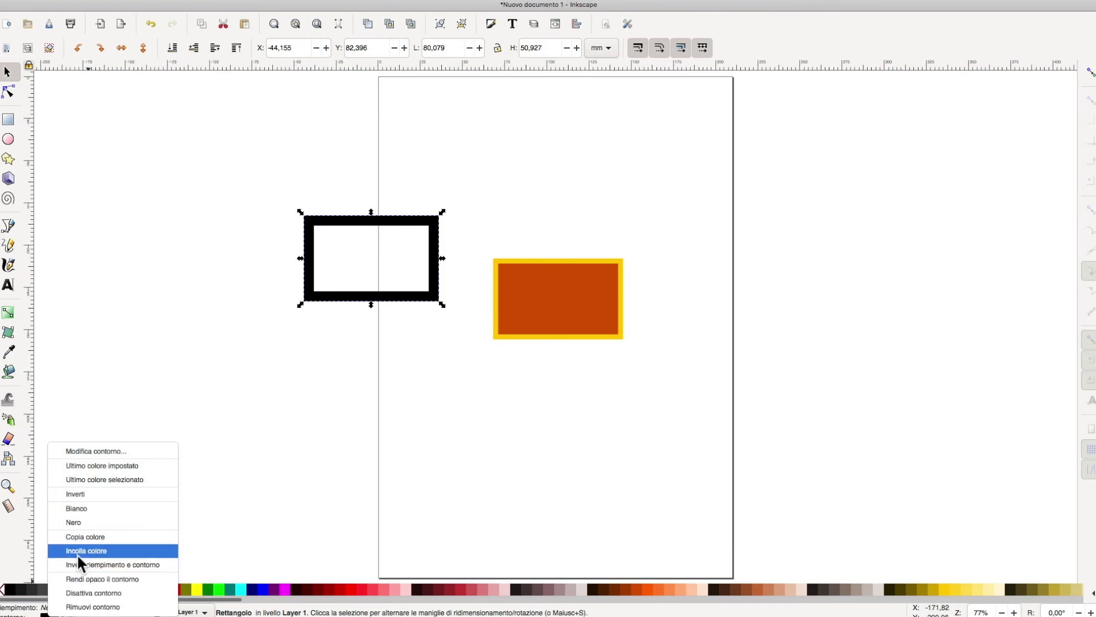
click(77, 508)
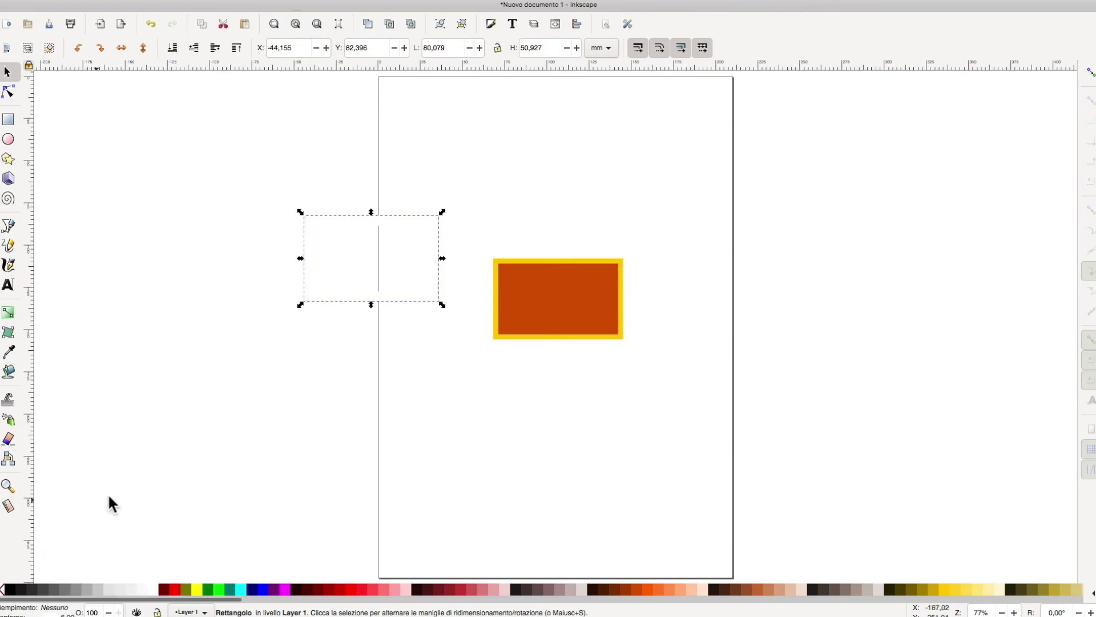
shift+click(638, 588)
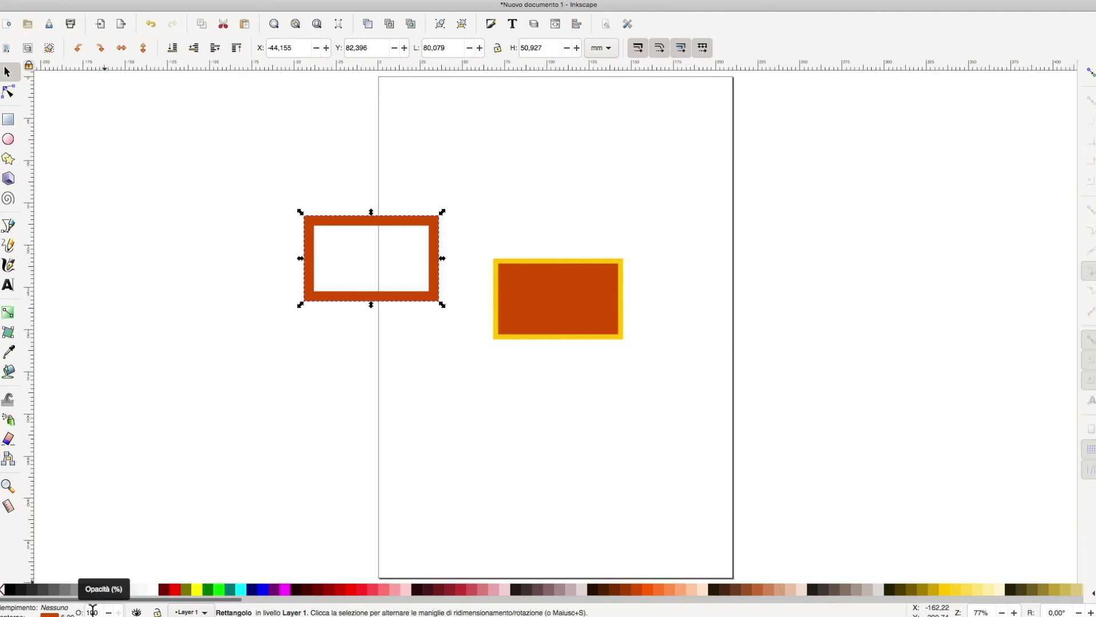
Place the filled rectangle just below the shifted hollow frame and give it 25% opacity
drag(379, 220, 392, 235)
mouse_move(532, 300)
mouse_down()
mouse_move(512, 323)
mouse_move(356, 370)
mouse_up()
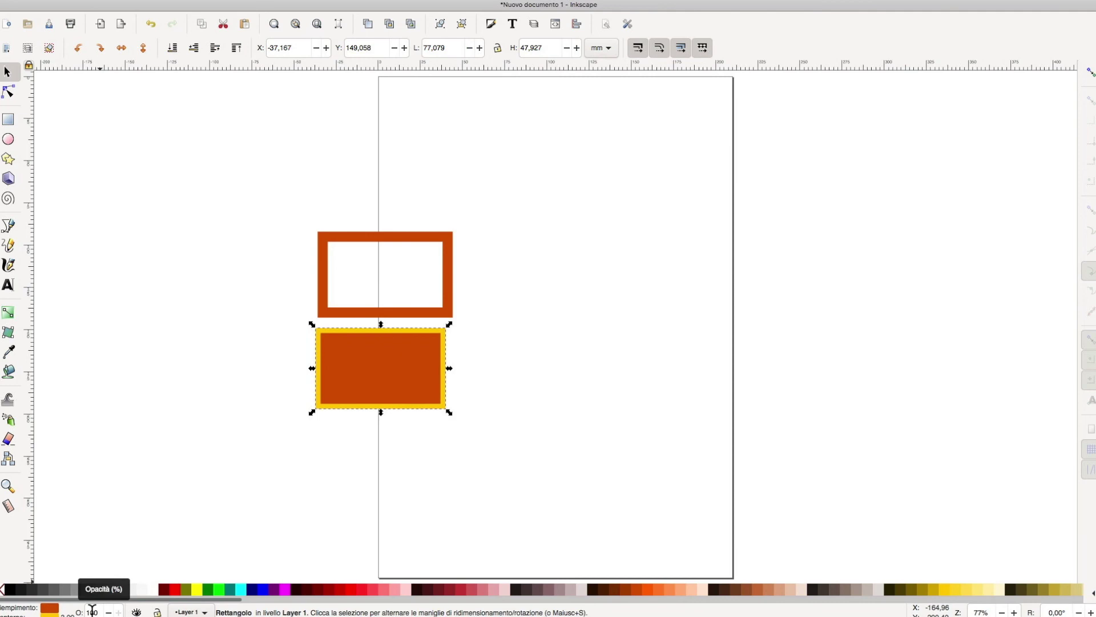
right_click(92, 611)
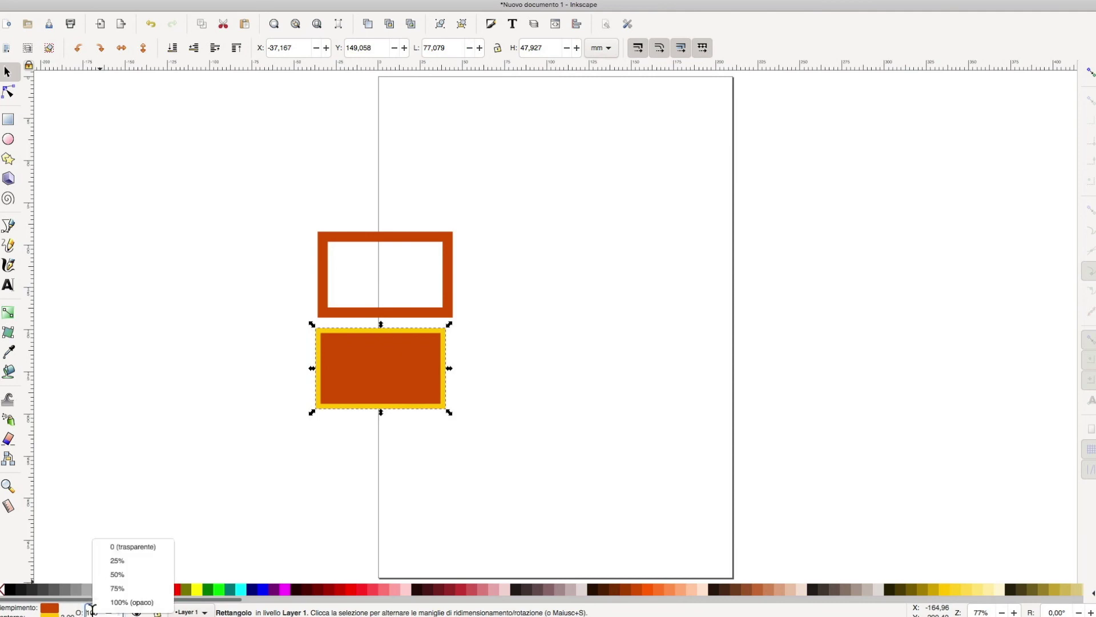
click(129, 562)
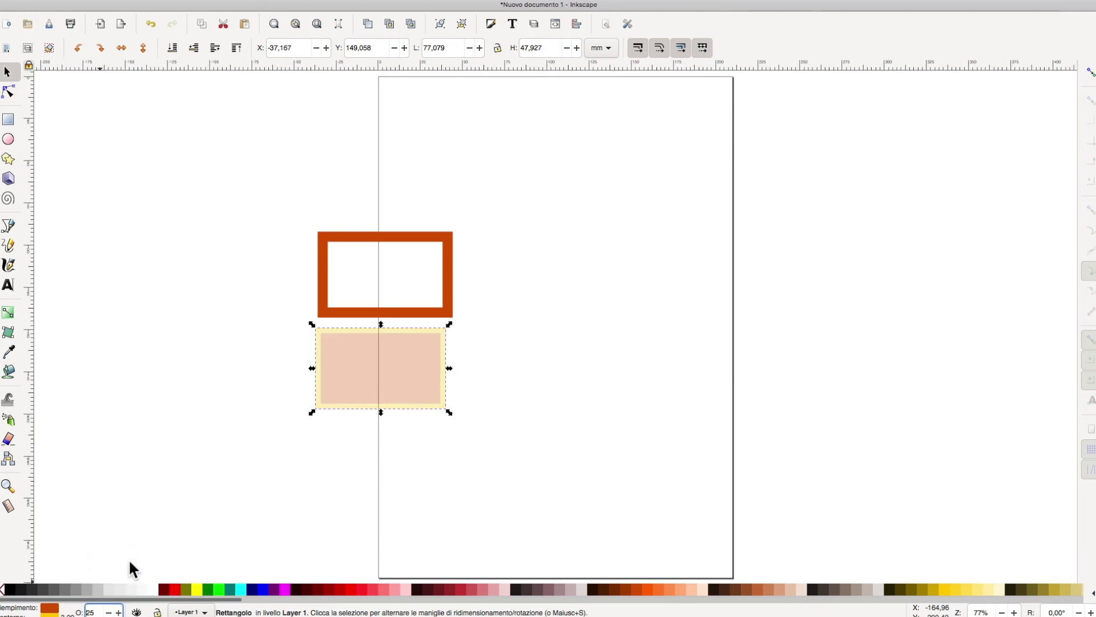
double_click(99, 612)
click(534, 24)
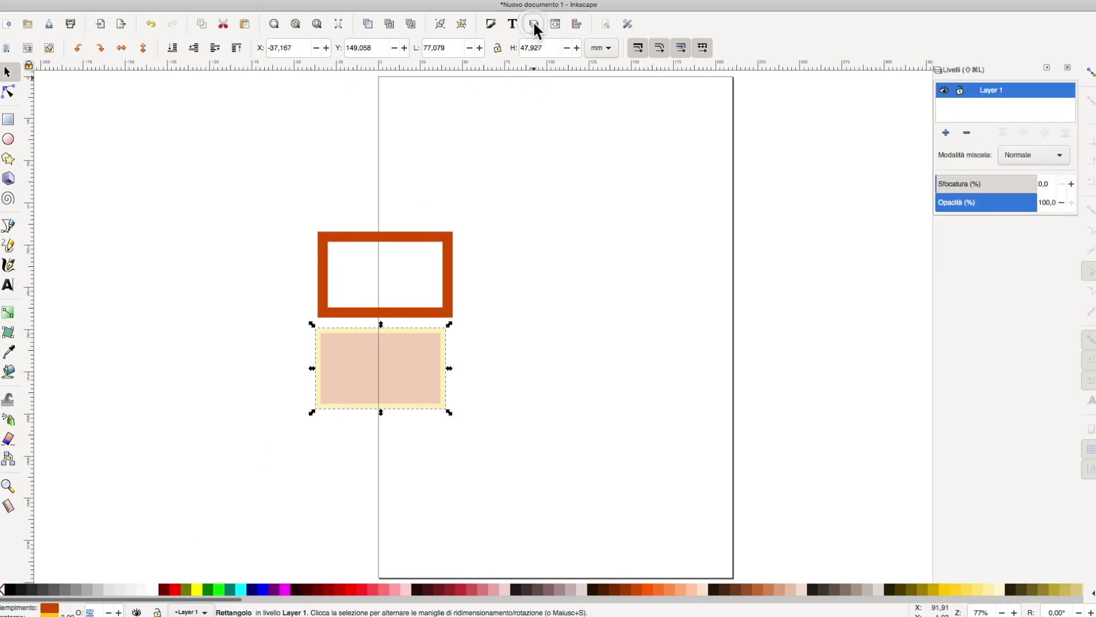
Add Layer 2 and Layer 3 in the Layers panel, then close it
click(946, 132)
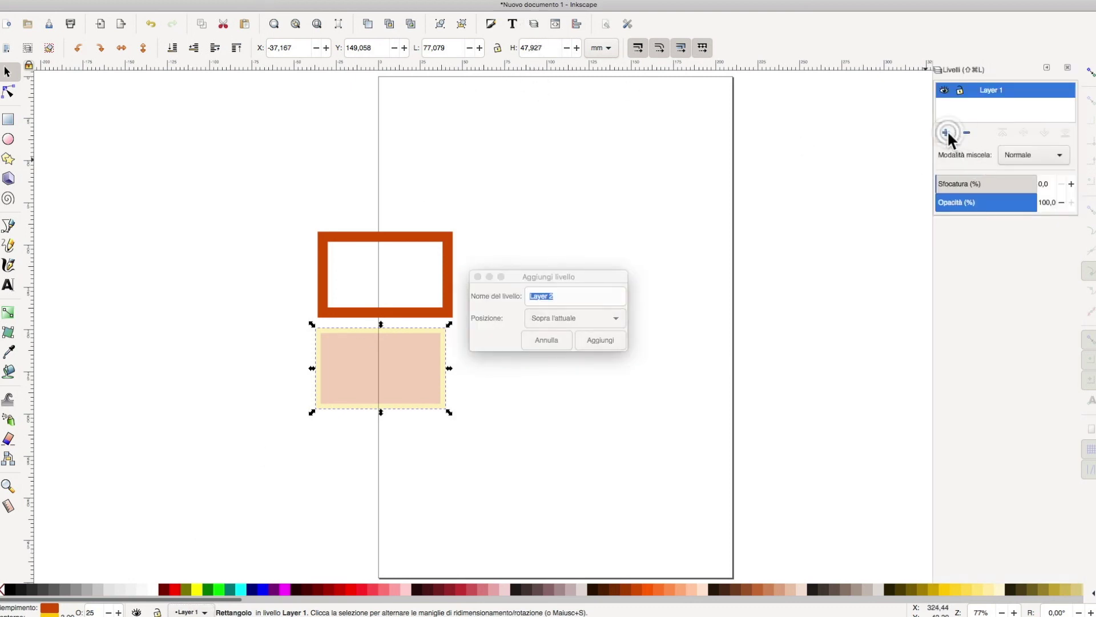
click(599, 340)
click(946, 132)
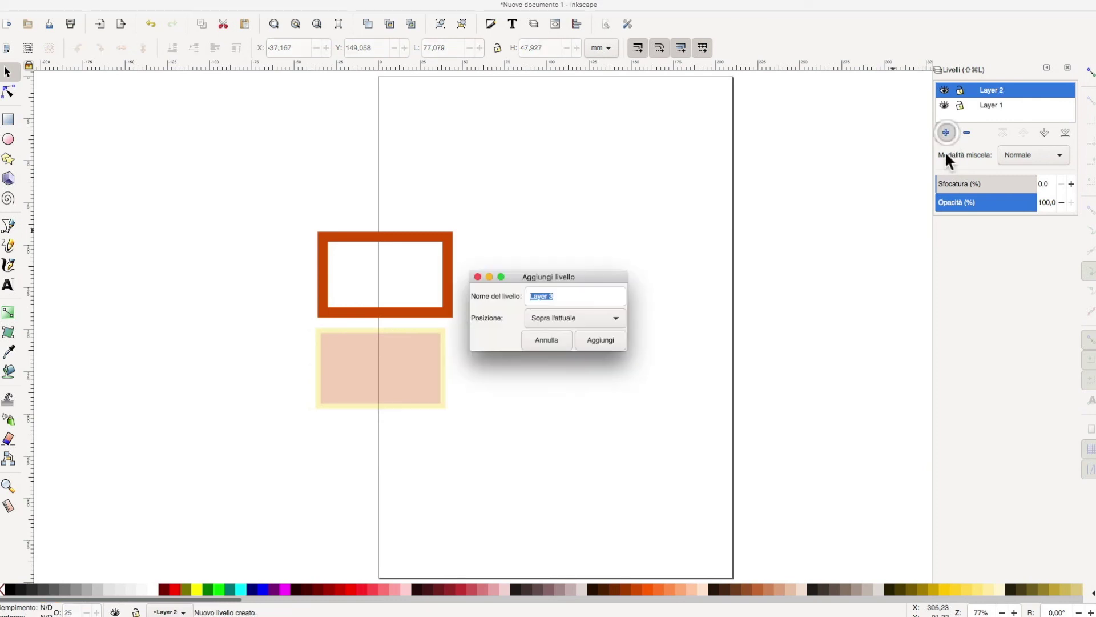
key(Return)
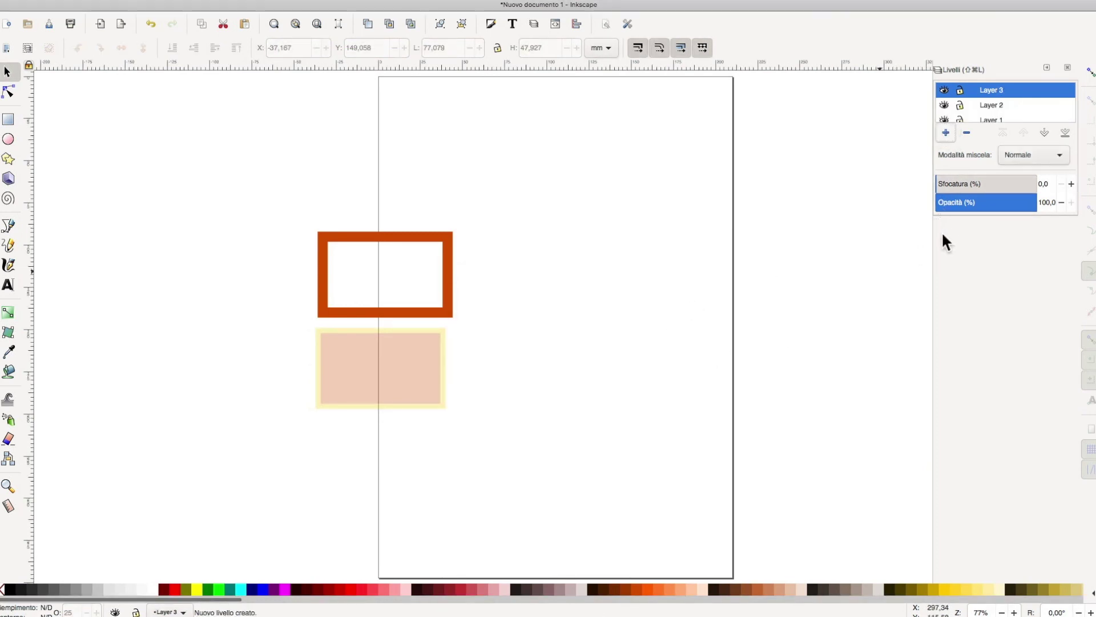
click(1067, 69)
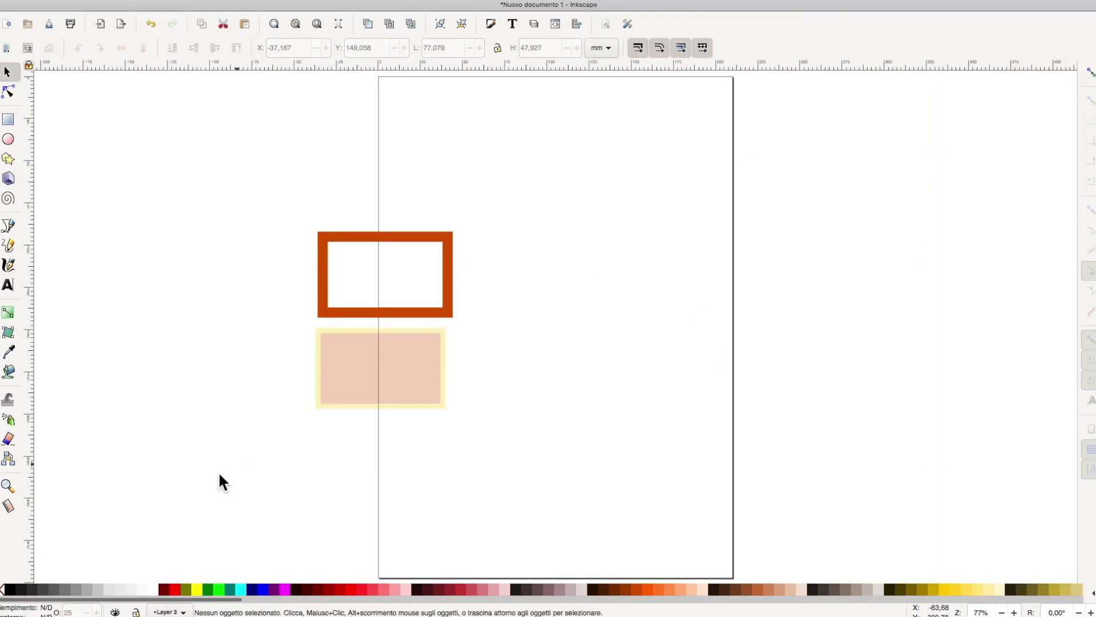
Make Layer 1 the current layer and select the translucent lower rectangle
click(167, 611)
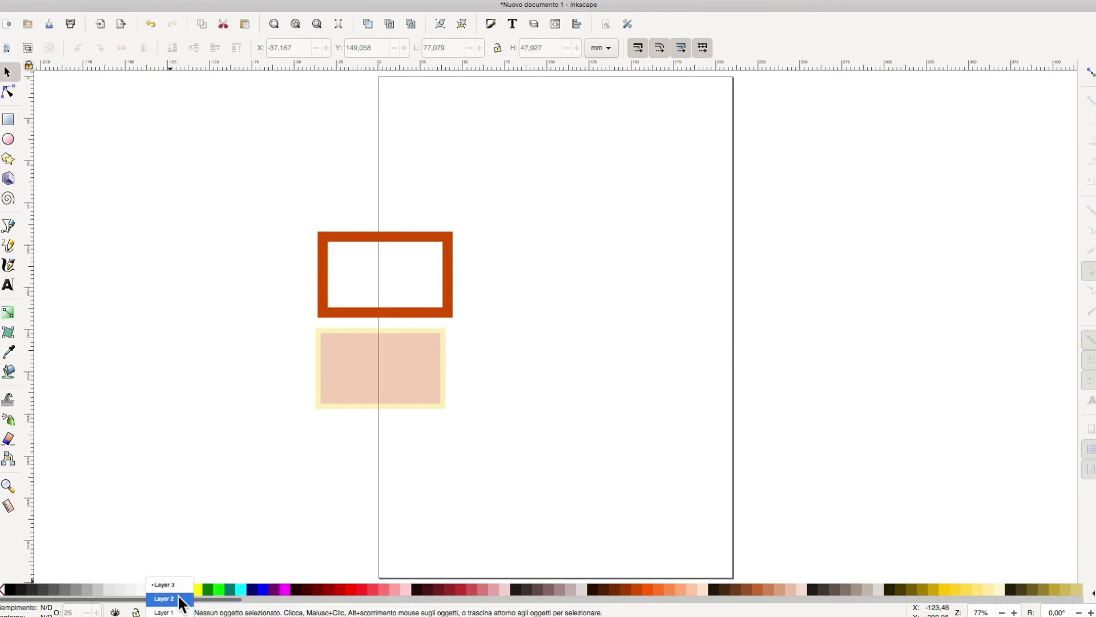
click(179, 600)
click(176, 612)
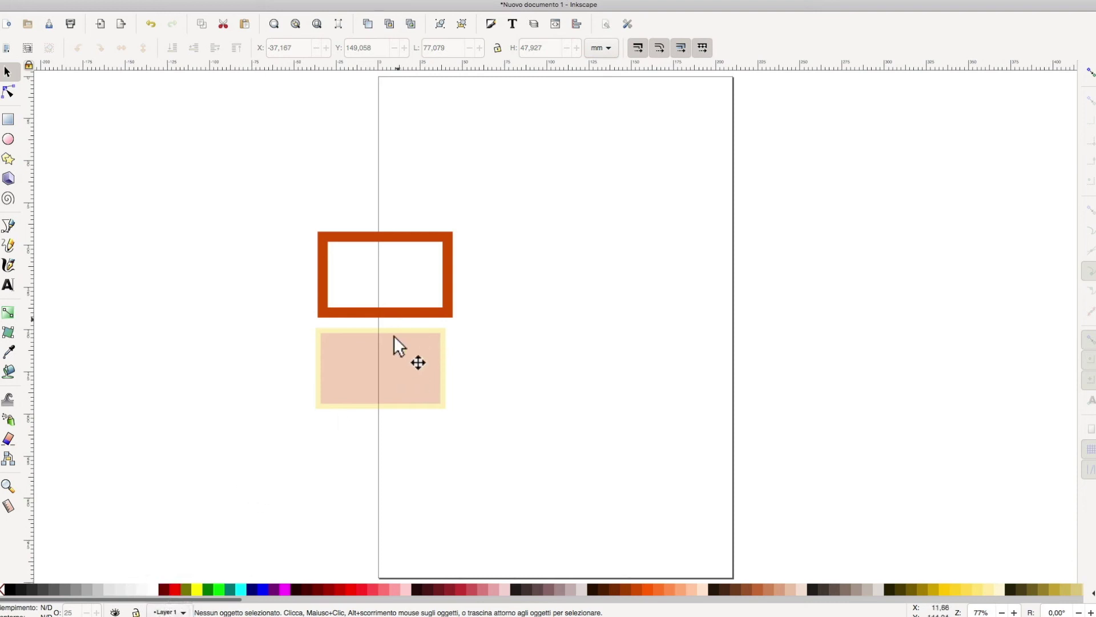
click(393, 358)
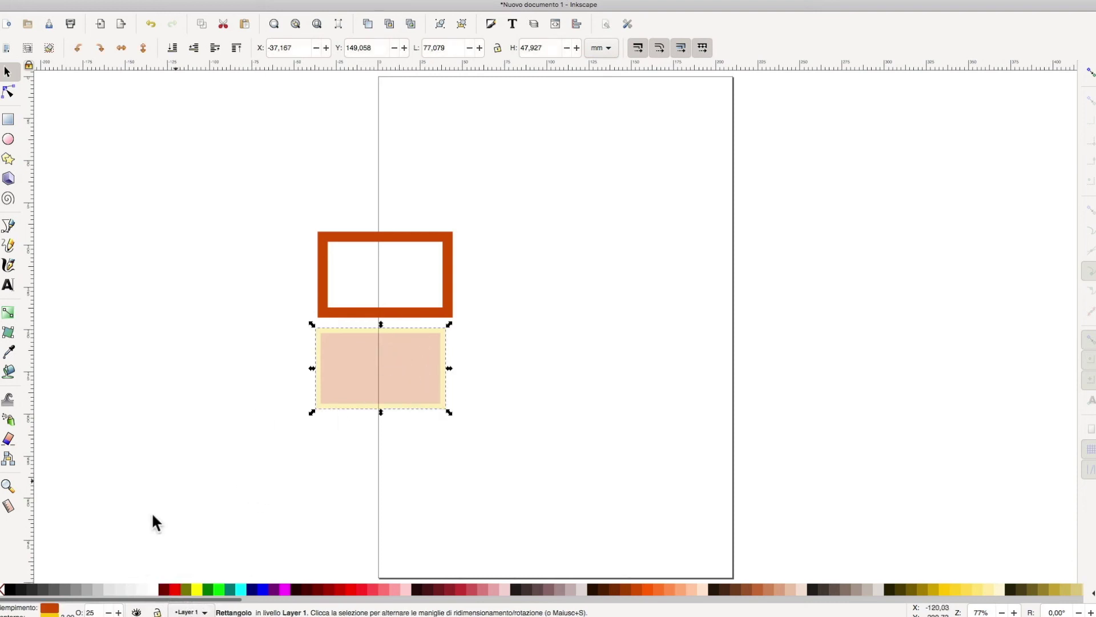
Restore the lower rectangle to 100% opacity and move it to Layer 3
right_click(94, 611)
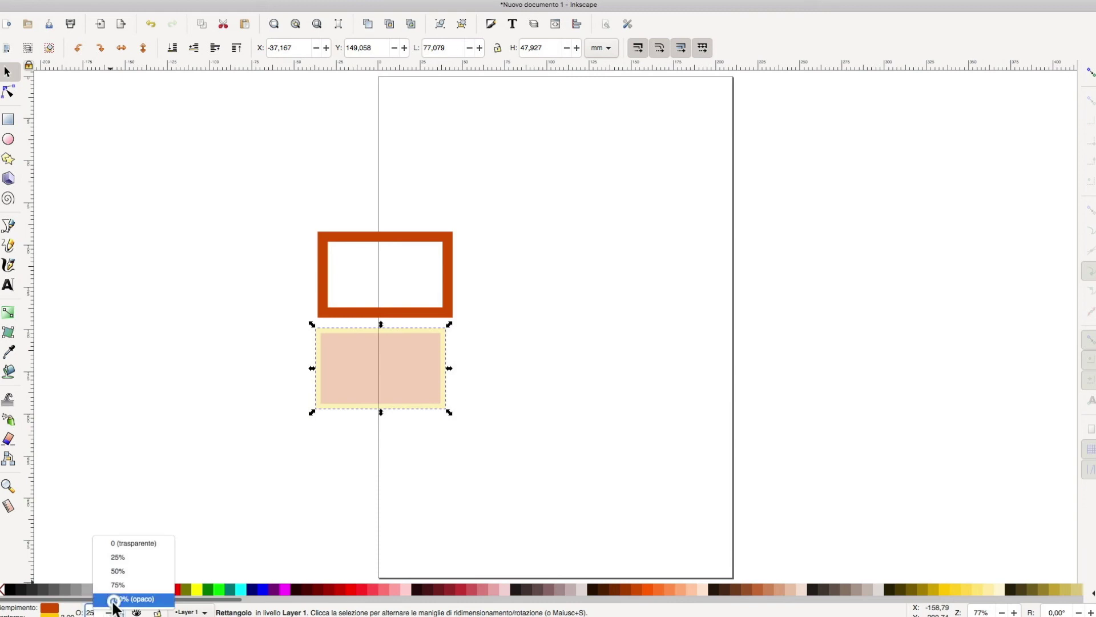
click(114, 599)
right_click(400, 368)
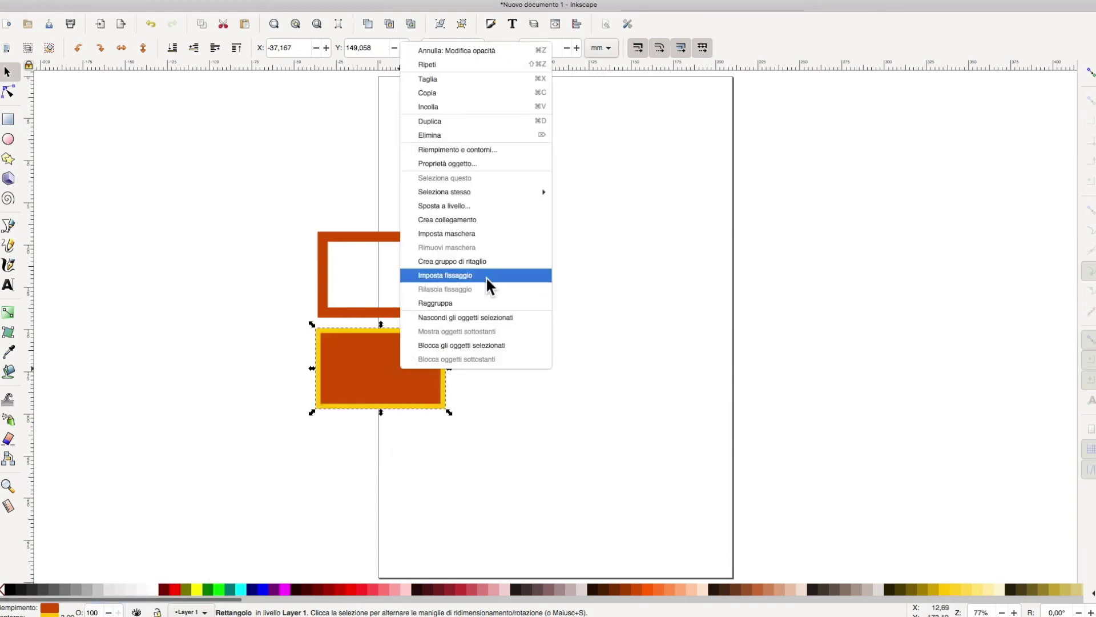
click(496, 206)
click(553, 265)
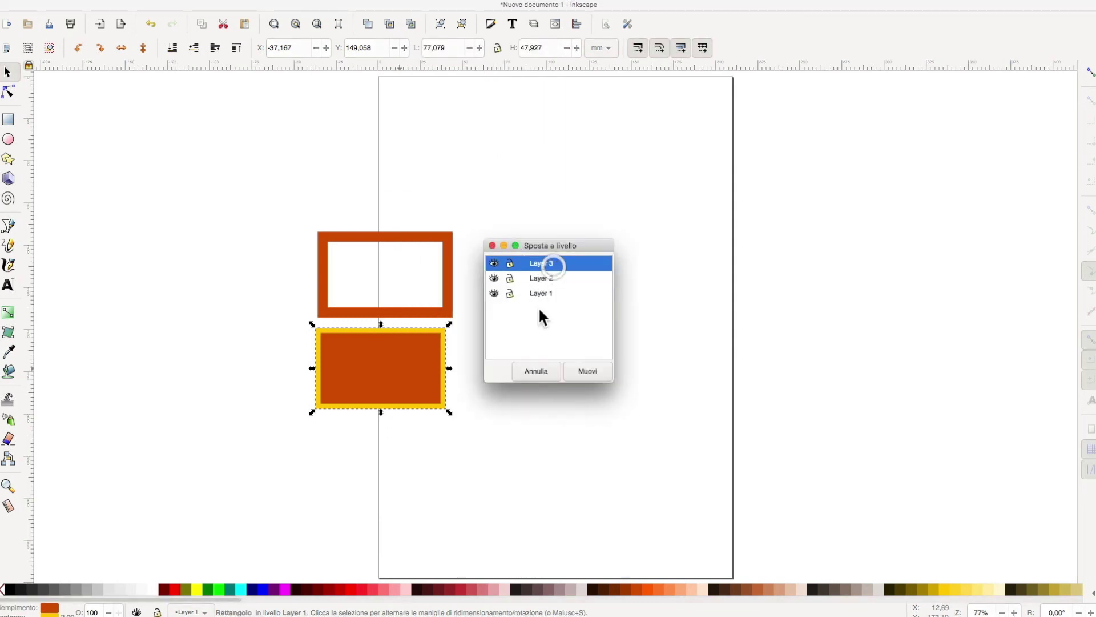
click(594, 371)
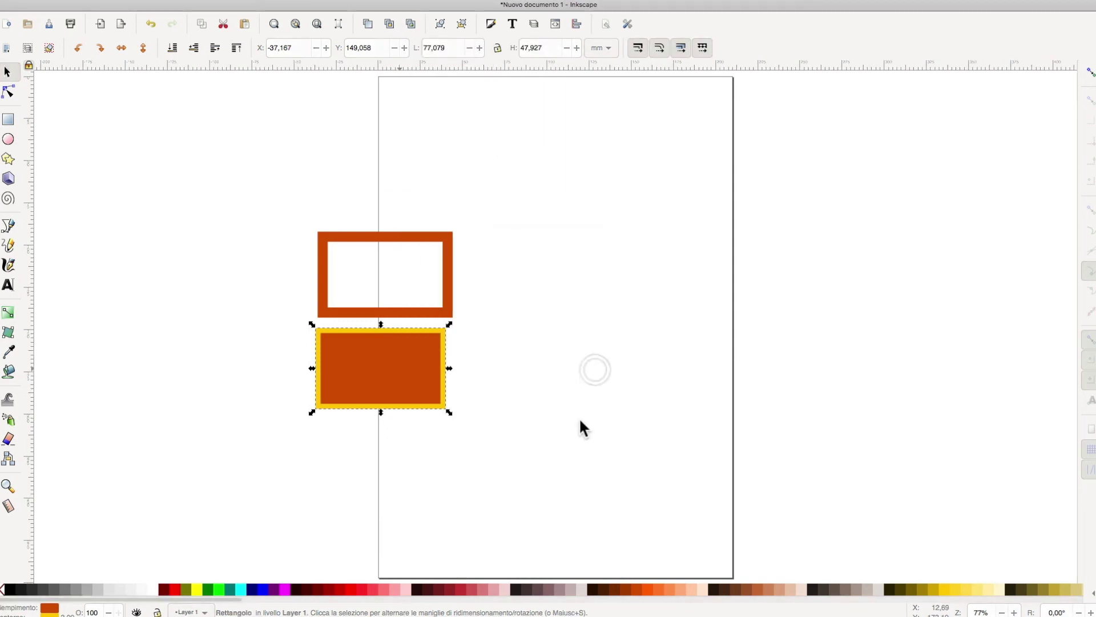
click(477, 443)
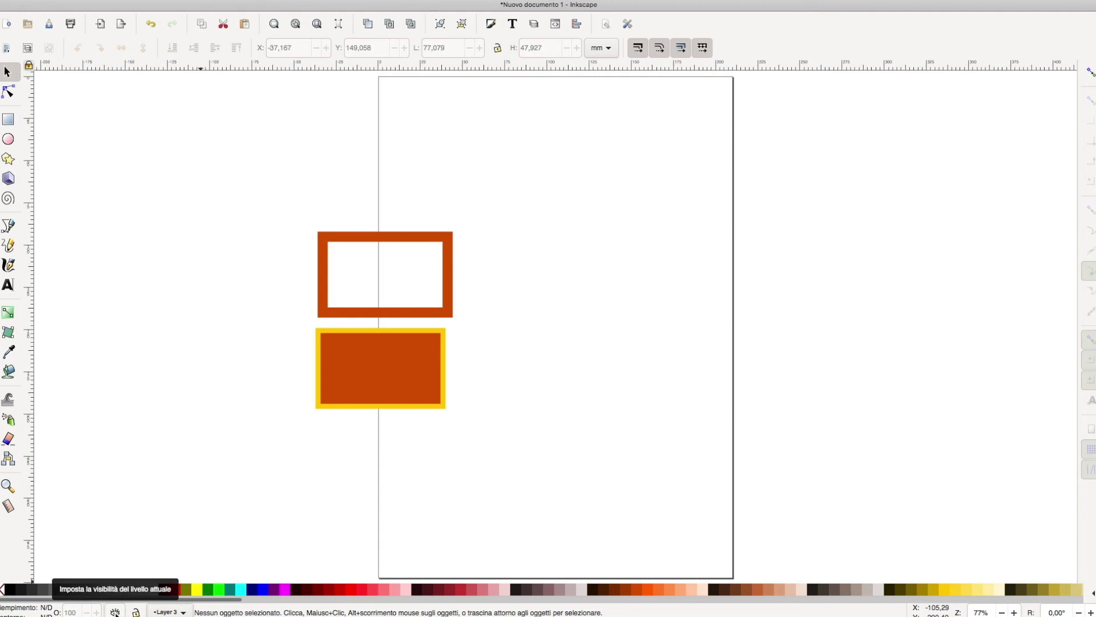
Toggle Layer 3's visibility off and on, lock it, then select the Layer 1 orange frame
click(115, 612)
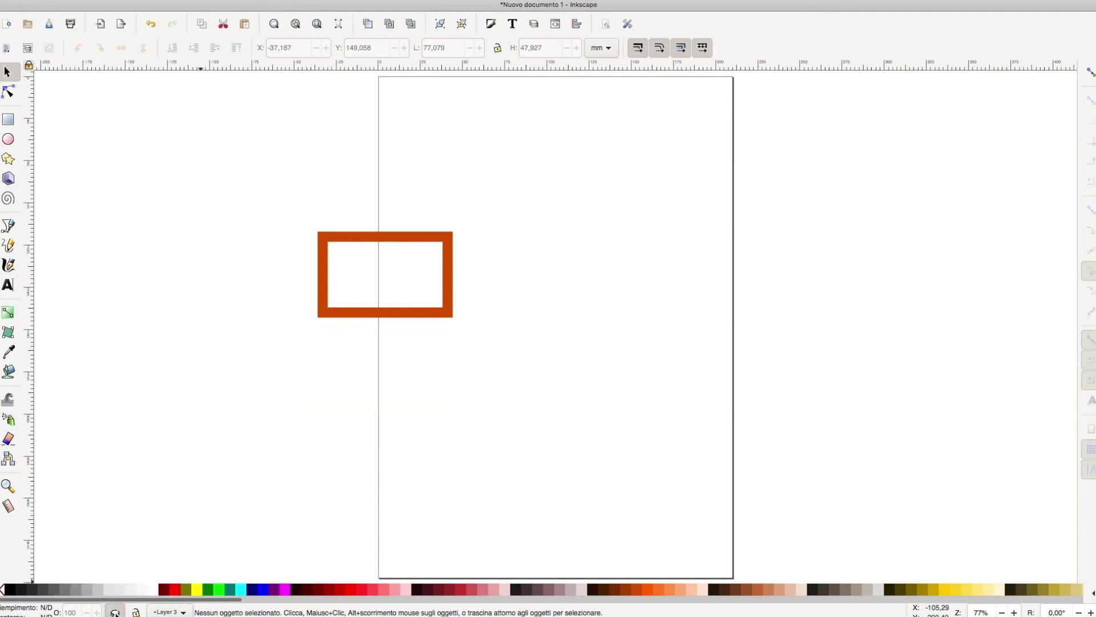
click(115, 612)
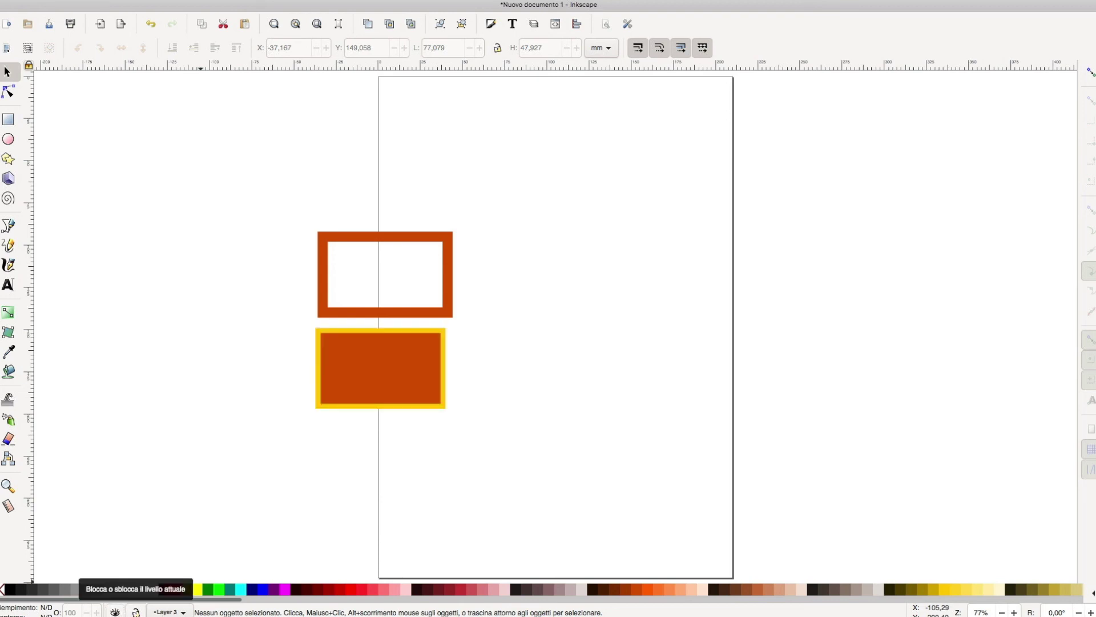
click(136, 612)
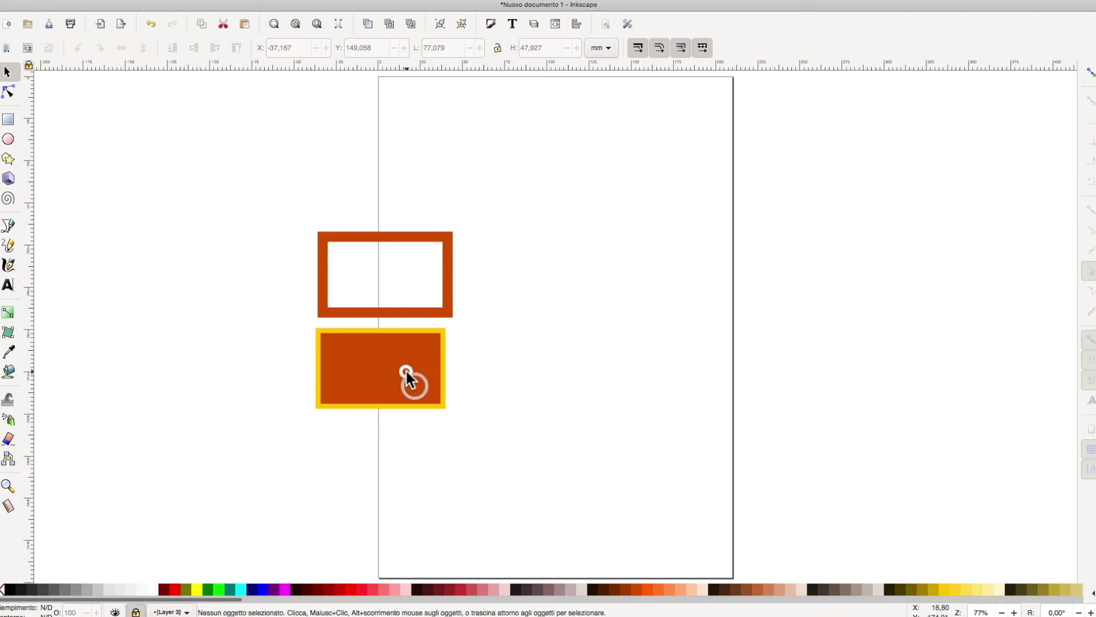
click(399, 311)
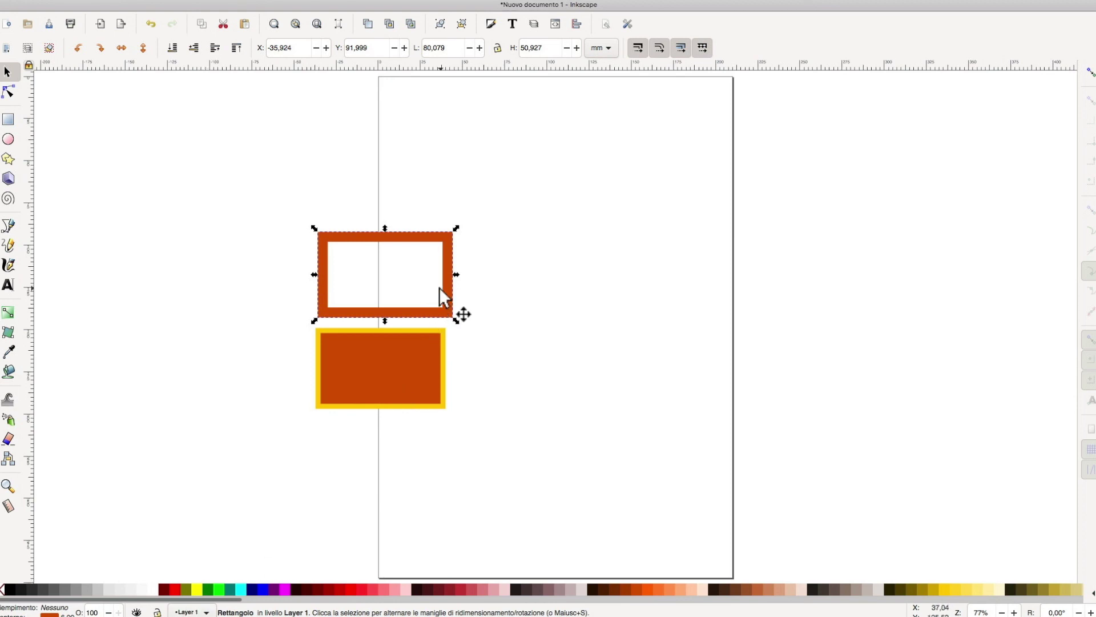
Enlarge the orange frame to 144.211 × 123.977 mm and check Layer 3 in the Layers panel
mouse_move(432, 315)
mouse_down()
mouse_move(472, 383)
mouse_move(422, 310)
mouse_move(529, 431)
mouse_up()
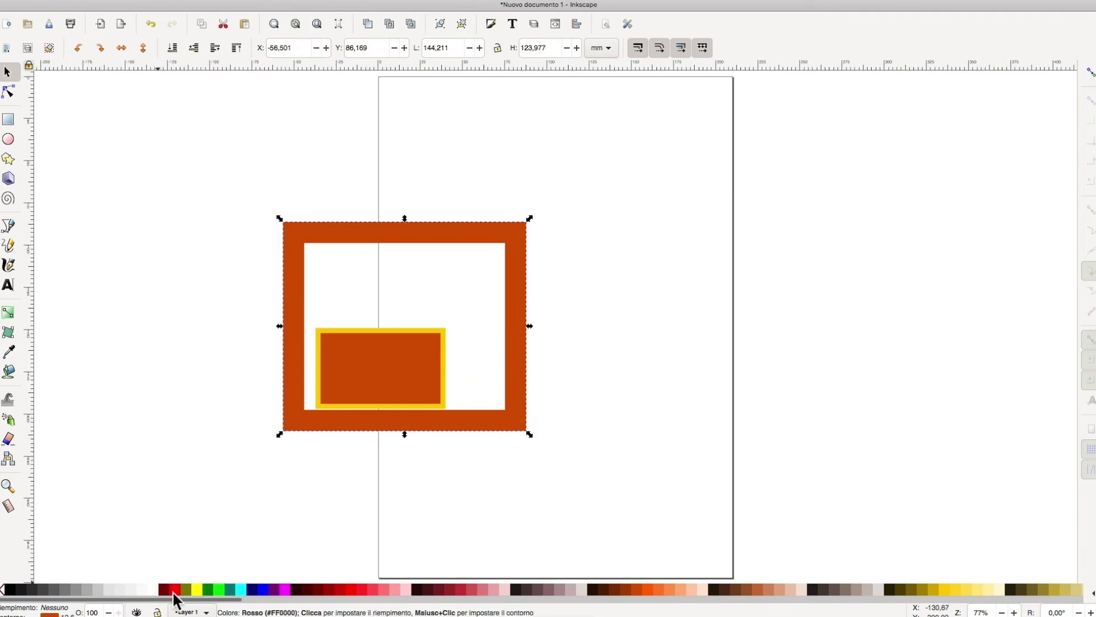
click(534, 23)
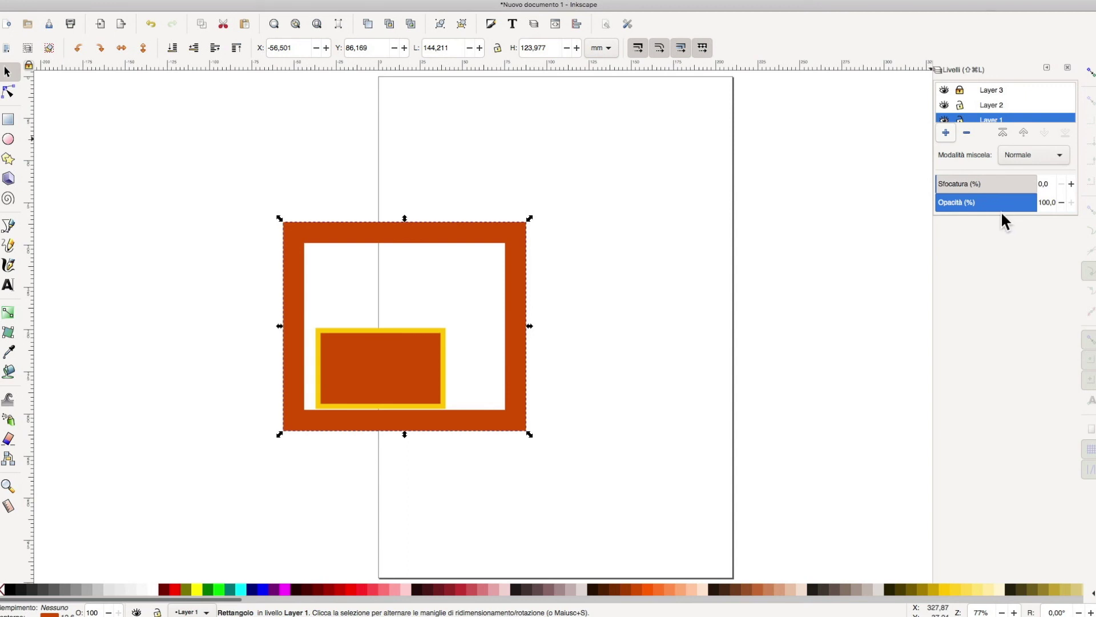
drag(981, 197, 1009, 305)
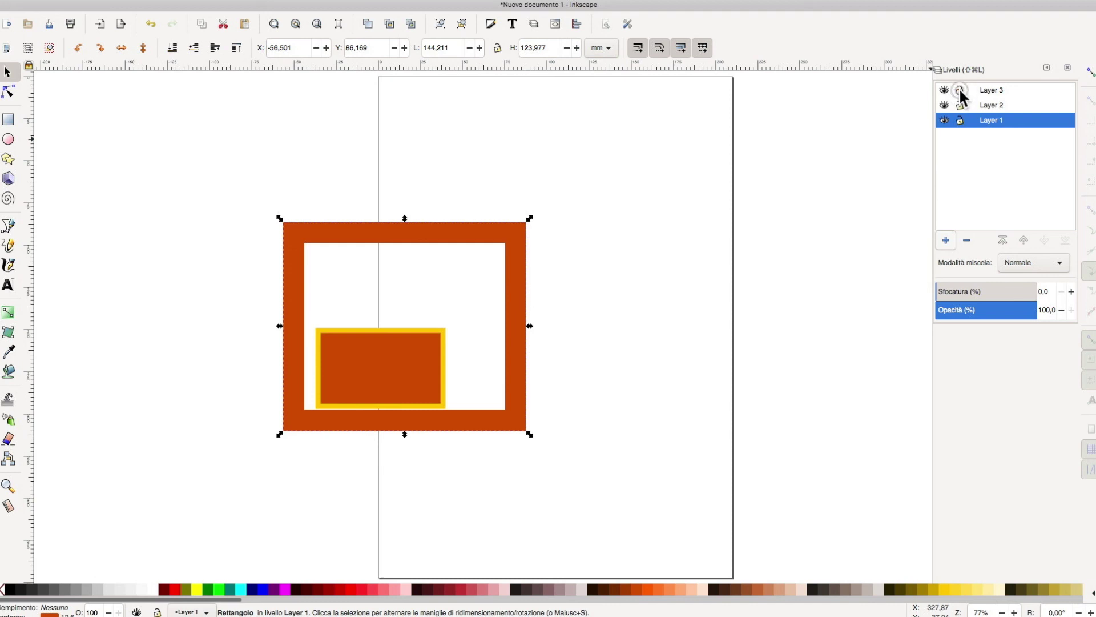
click(943, 90)
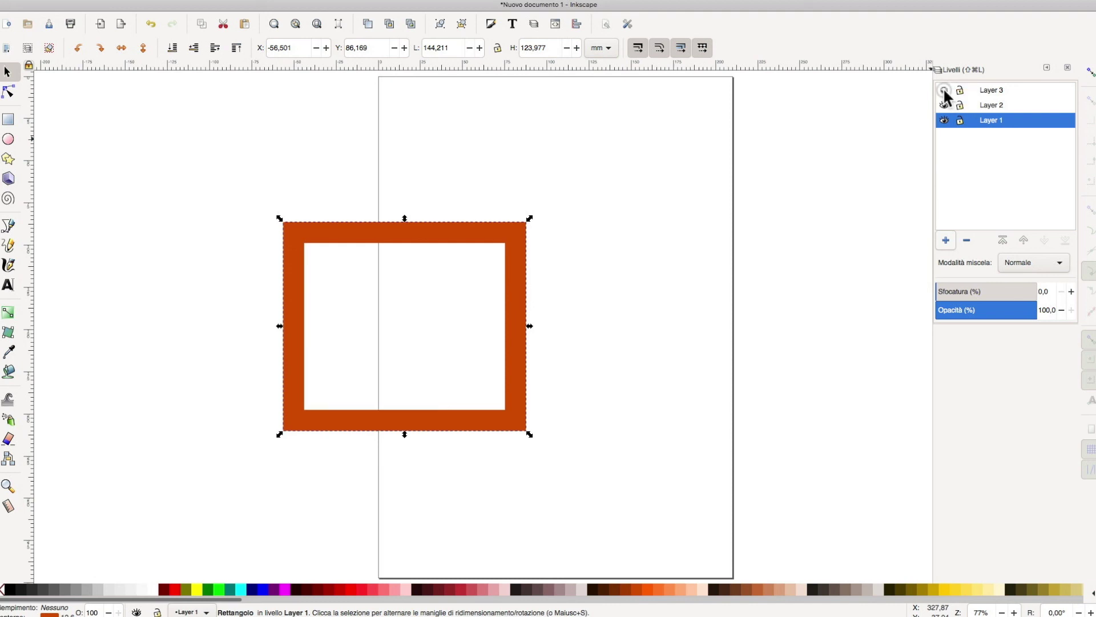
click(943, 90)
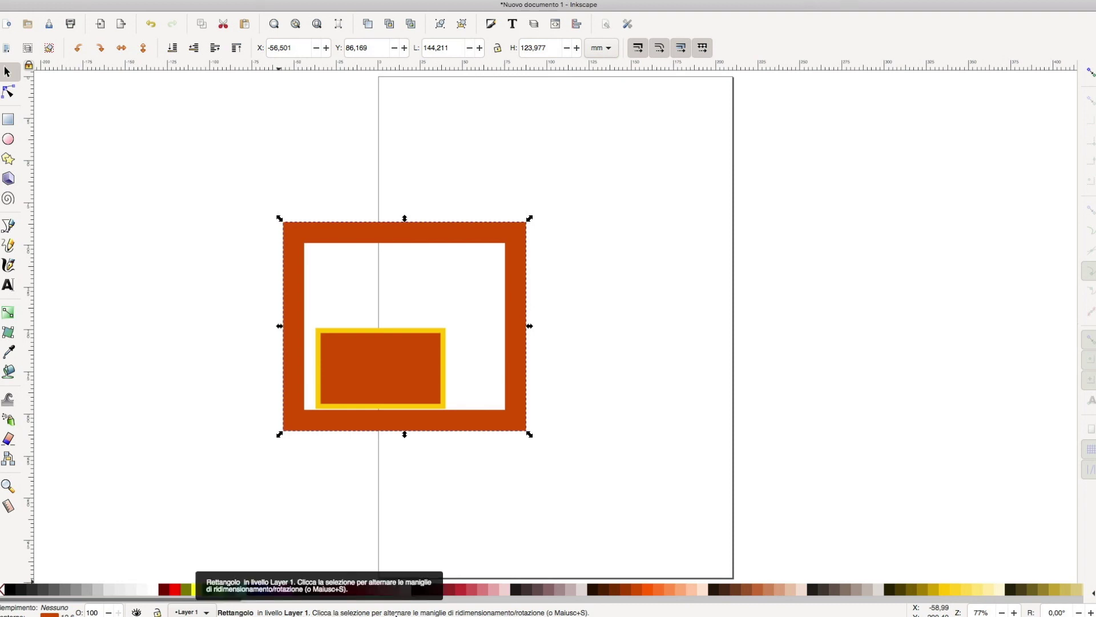
Rotate the orange frame about 15° to a 176.707 × 164.159 mm bounding box, then deselect it
click(507, 419)
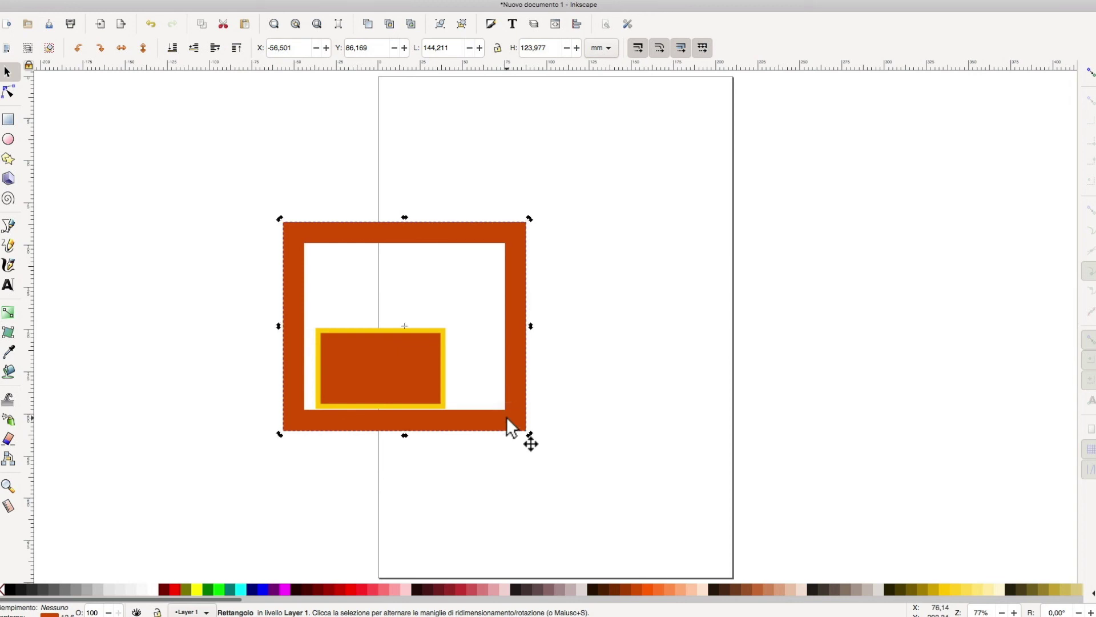
mouse_move(528, 435)
mouse_down()
mouse_move(478, 442)
mouse_move(479, 467)
mouse_up()
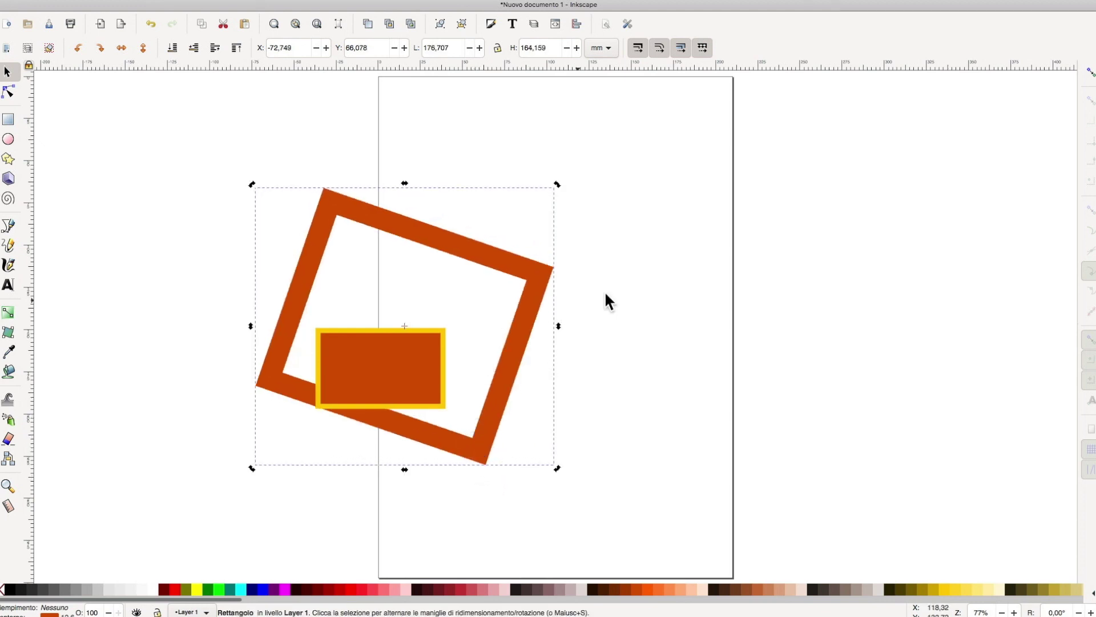
click(622, 287)
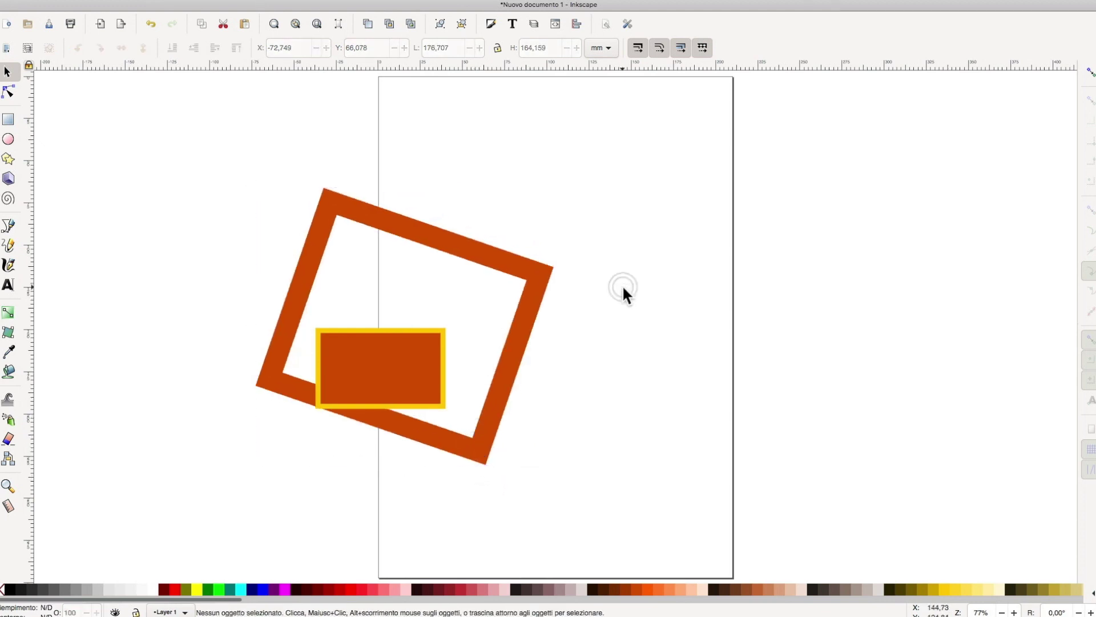
Draw a wide, hollow, orange-outlined ellipse to the right of the tilted frame
click(9, 138)
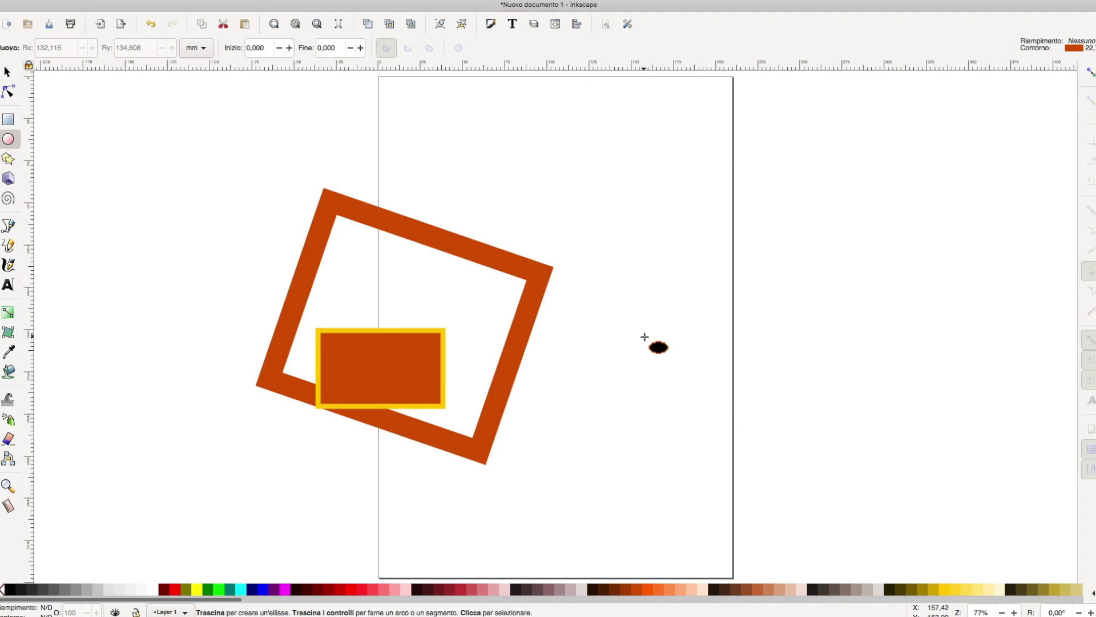
drag(645, 337, 713, 407)
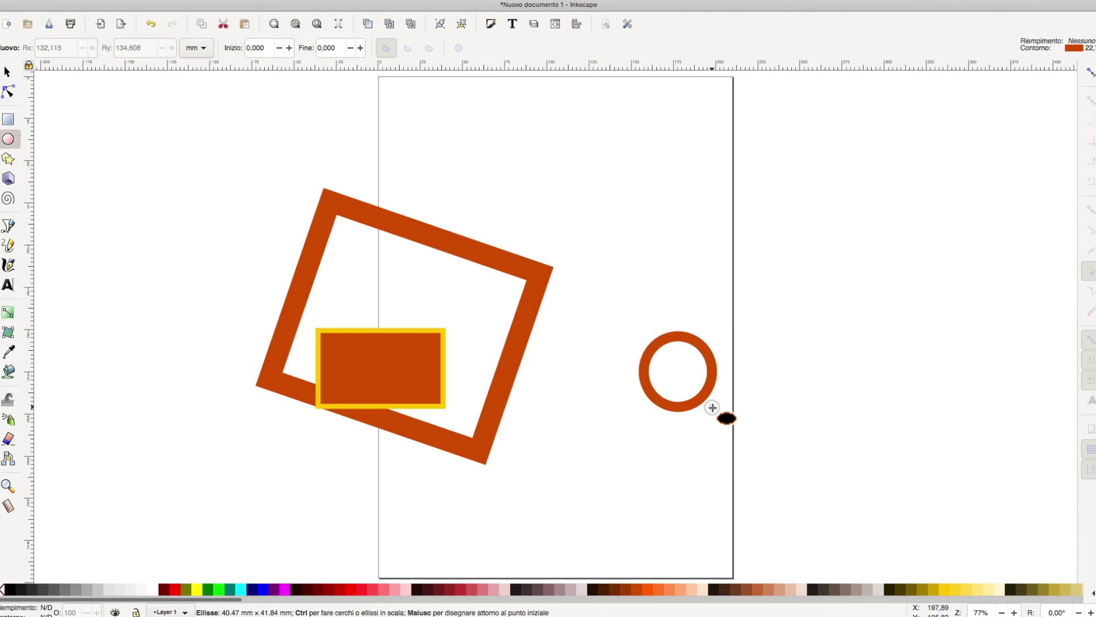
mouse_move(713, 407)
mouse_down()
mouse_move(742, 436)
mouse_move(734, 421)
mouse_move(741, 435)
mouse_move(734, 423)
mouse_move(763, 411)
mouse_move(852, 415)
mouse_move(854, 406)
mouse_move(845, 406)
mouse_move(861, 431)
mouse_move(888, 421)
mouse_move(780, 415)
mouse_up()
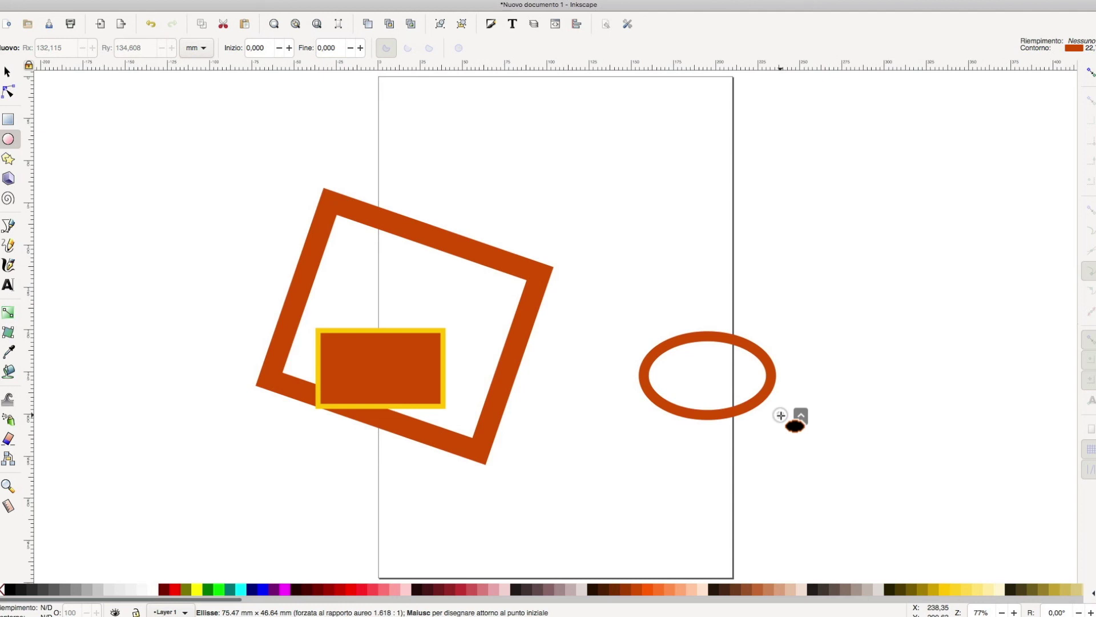
mouse_move(781, 415)
mouse_down()
mouse_move(753, 396)
mouse_move(795, 422)
mouse_move(750, 392)
mouse_move(791, 425)
mouse_move(770, 412)
mouse_move(782, 417)
mouse_move(778, 406)
mouse_up()
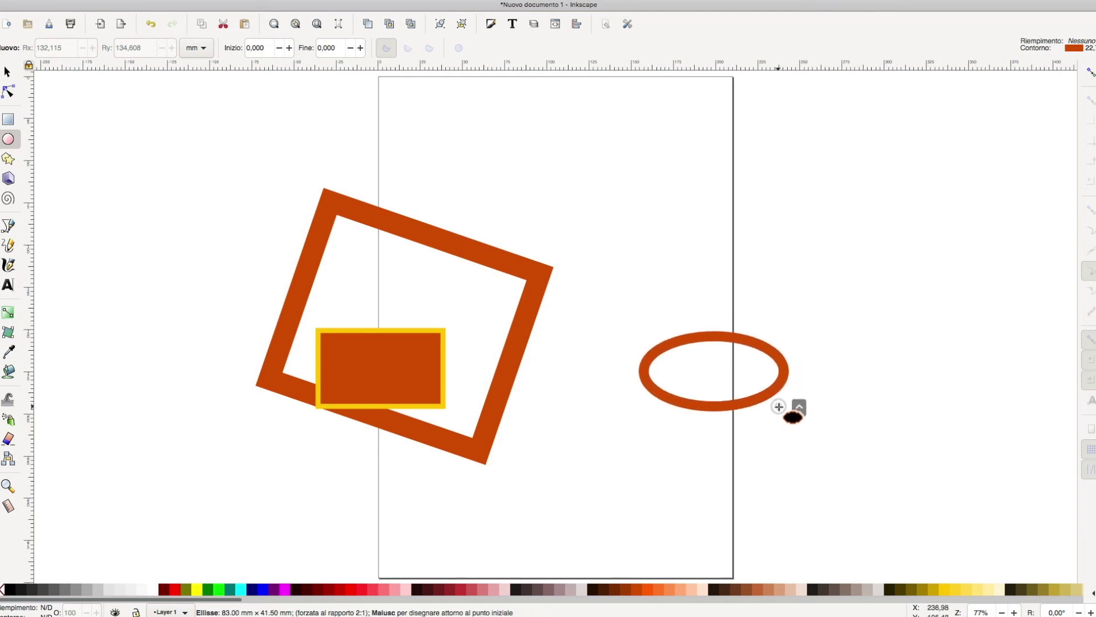
mouse_move(778, 407)
mouse_down()
mouse_move(803, 423)
mouse_move(766, 392)
mouse_move(791, 417)
mouse_move(805, 423)
mouse_move(793, 403)
mouse_move(900, 469)
mouse_move(892, 460)
mouse_up()
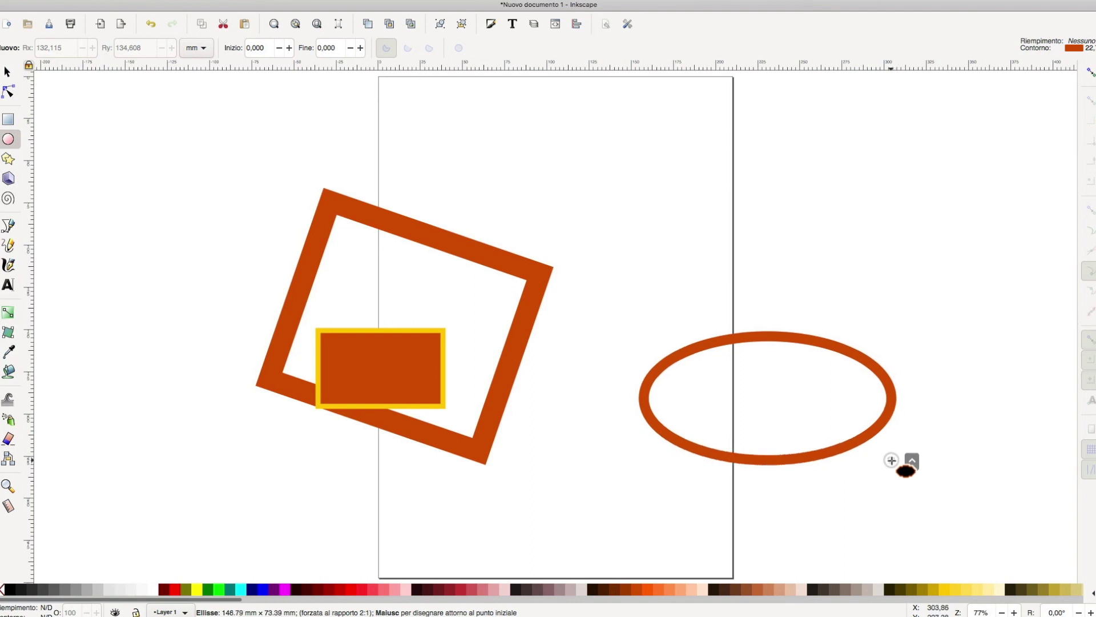
mouse_move(891, 460)
mouse_down()
mouse_move(898, 446)
mouse_move(893, 455)
mouse_move(855, 449)
mouse_move(879, 461)
mouse_move(829, 426)
mouse_move(839, 437)
mouse_move(857, 431)
mouse_move(849, 449)
mouse_move(857, 439)
mouse_move(859, 451)
mouse_up()
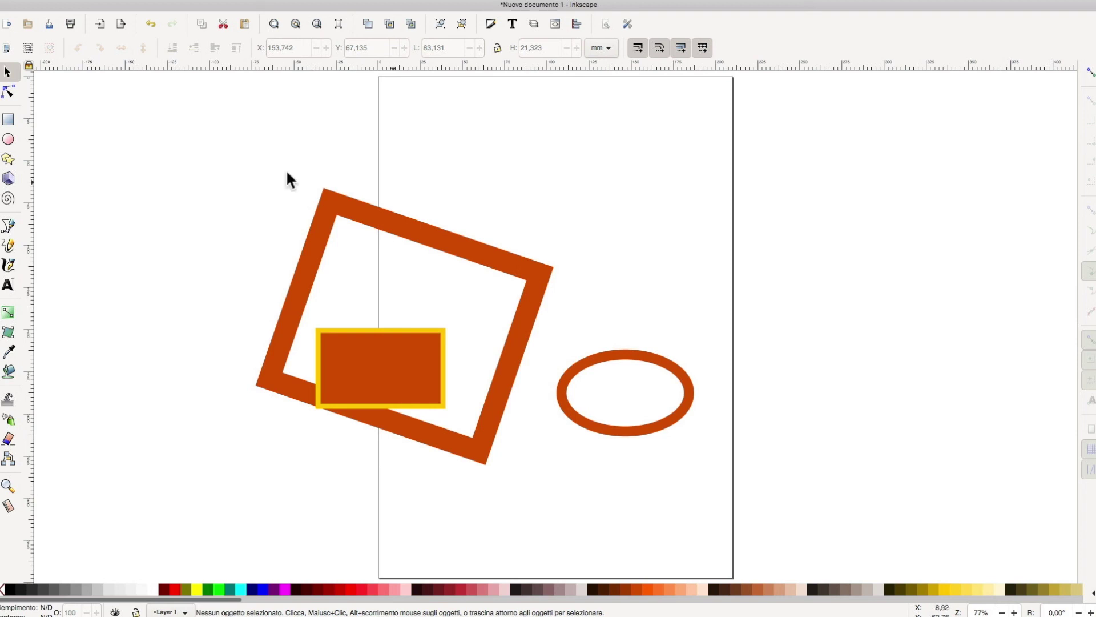
Group the tilted frame with the small rectangle, then place a yellow-filled ellipse beside the rectangle over the frame
drag(200, 167, 573, 513)
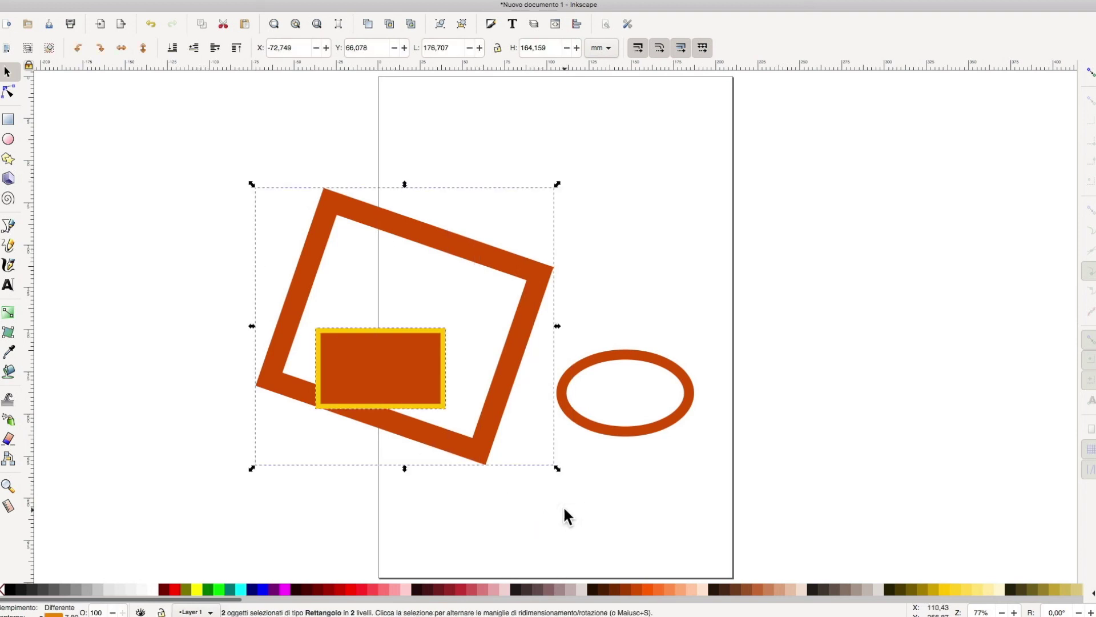
key(ctrl+g)
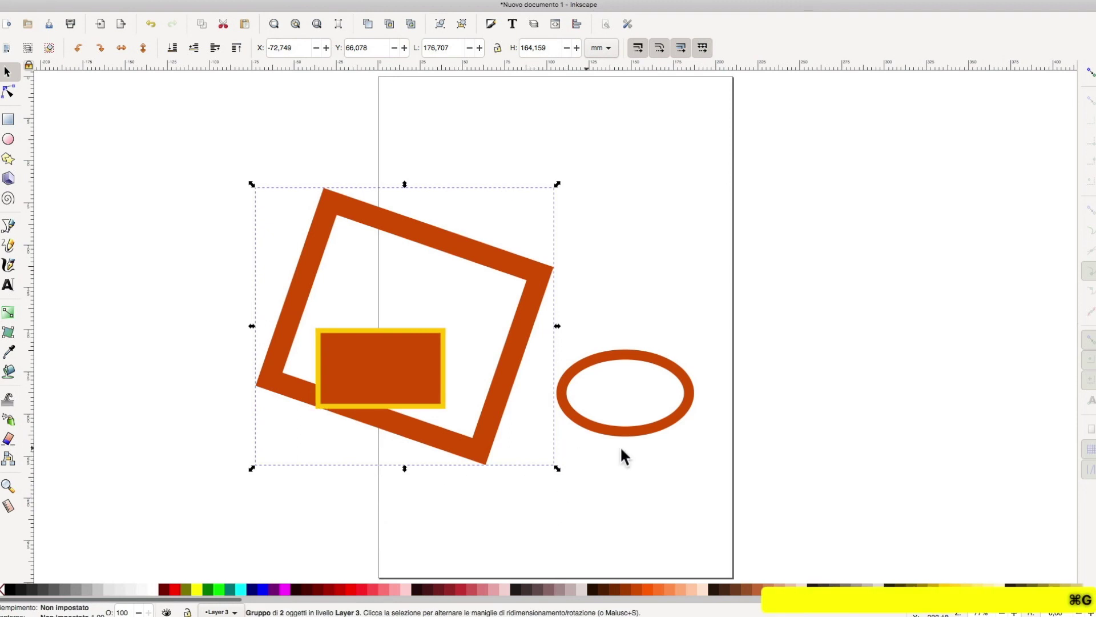
drag(656, 431, 549, 404)
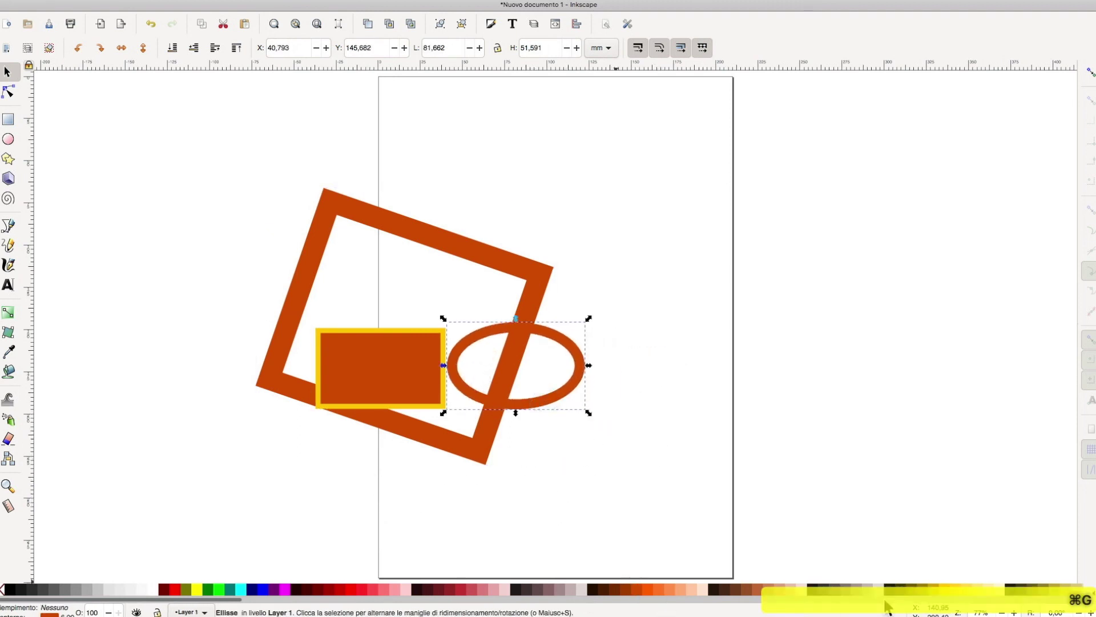
click(942, 588)
mouse_move(236, 145)
mouse_down()
mouse_move(272, 235)
mouse_move(666, 529)
mouse_up()
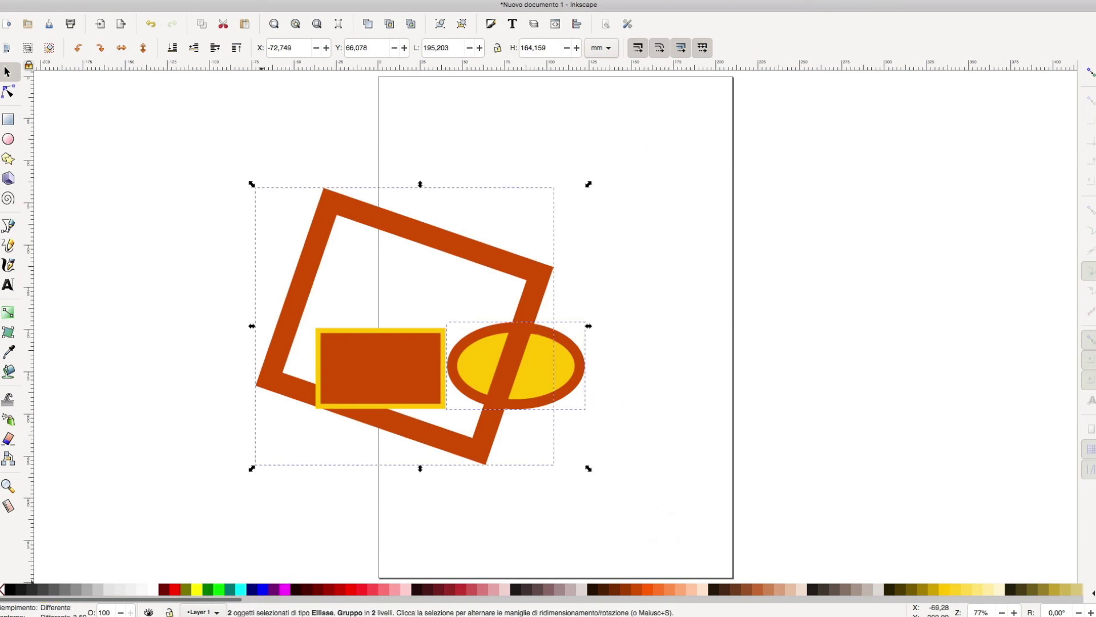
mouse_move(273, 3)
click(240, 5)
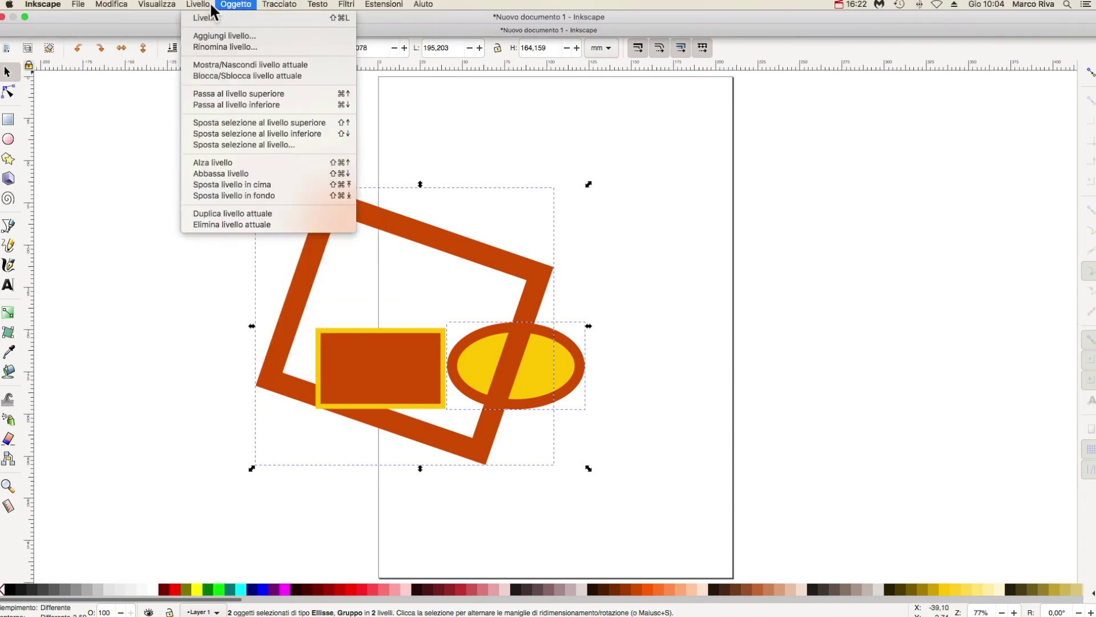
click(290, 79)
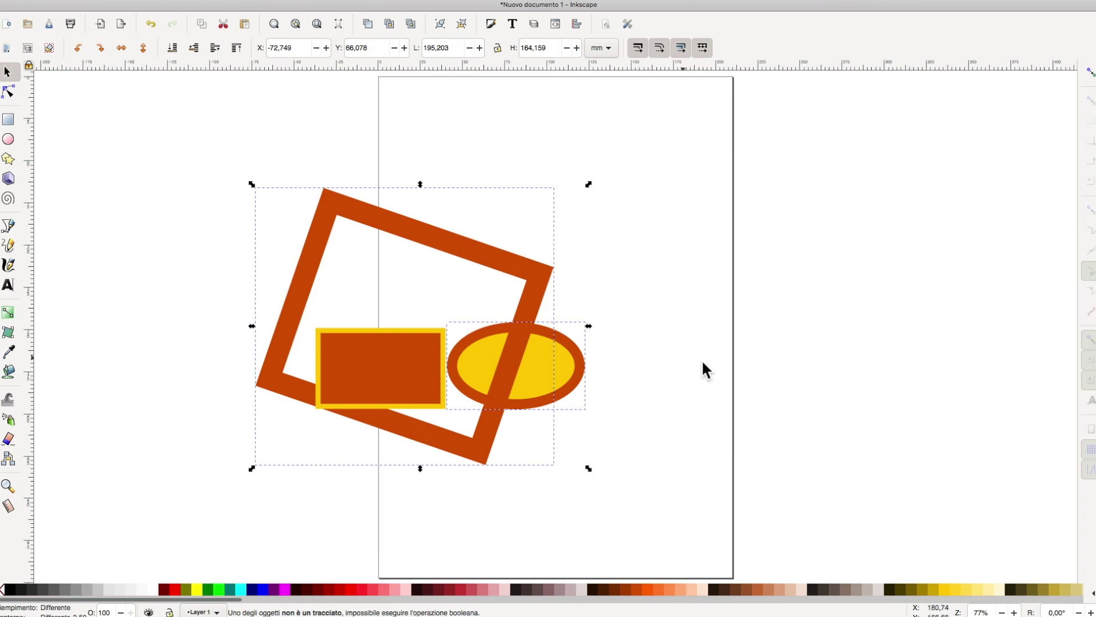
key(Escape)
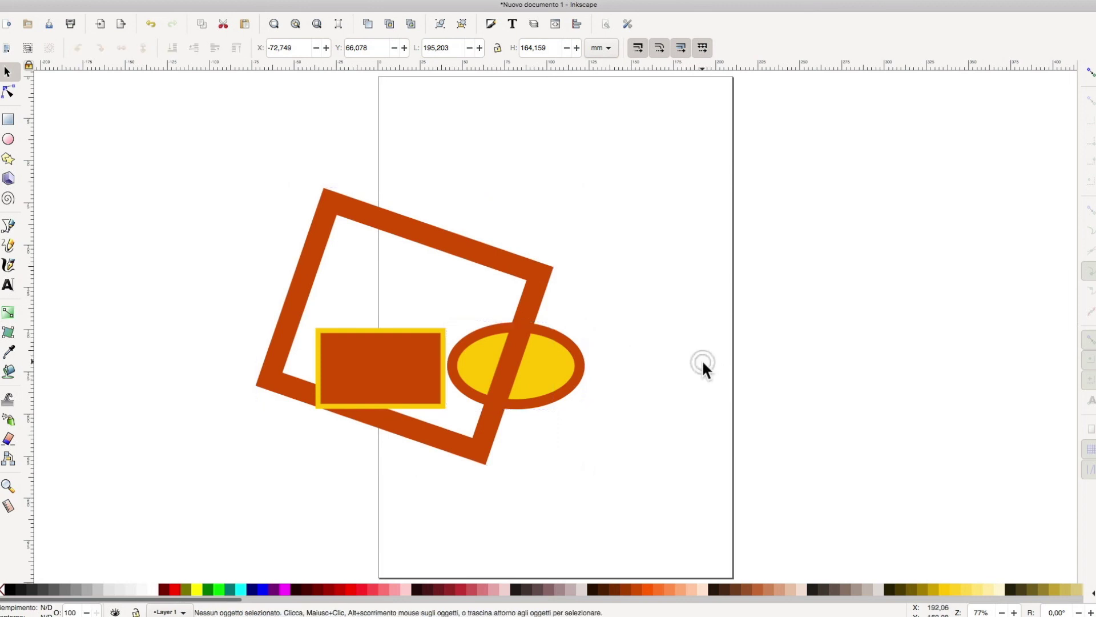